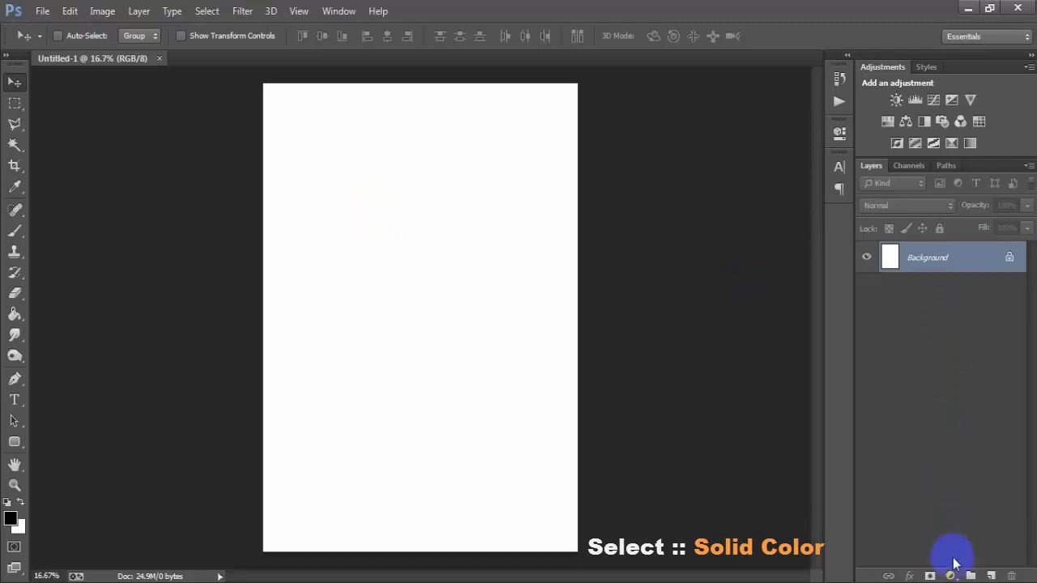
- Add a Solid Color fill layer above the background using colour F5F5F5
click(951, 567)
click(939, 227)
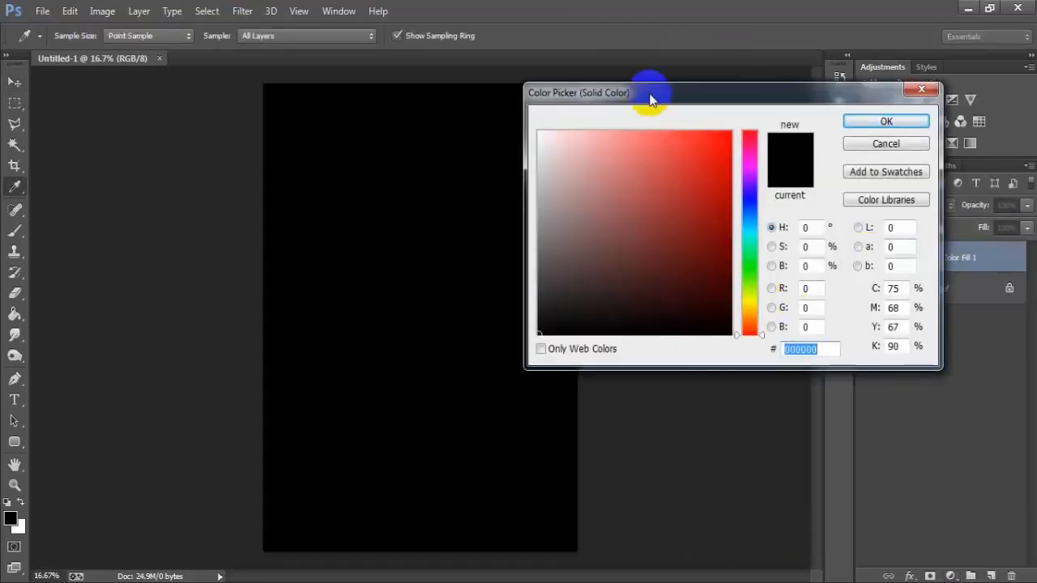
drag(643, 87, 564, 85)
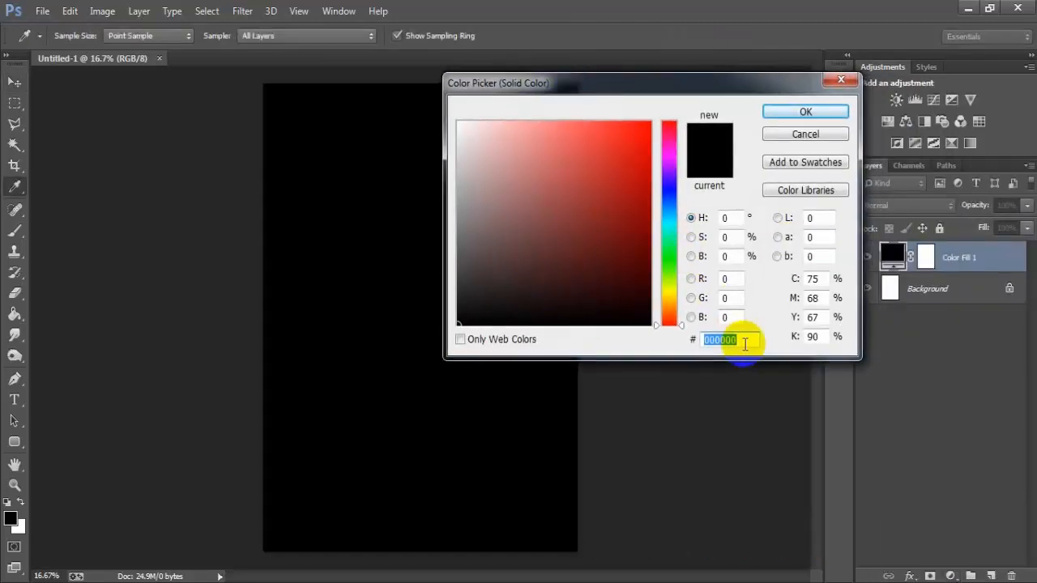
text(F5)
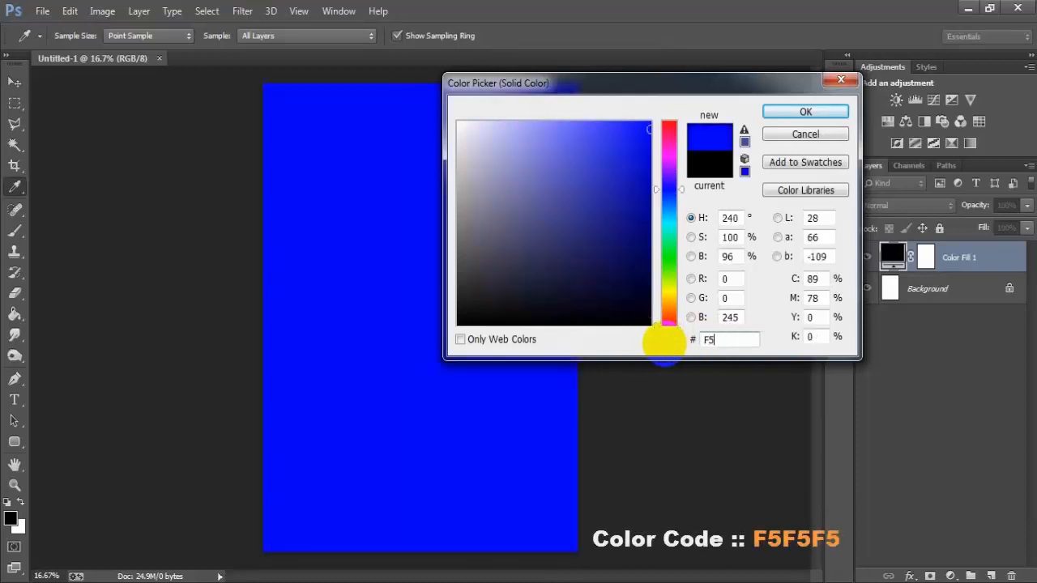
text(F5F5)
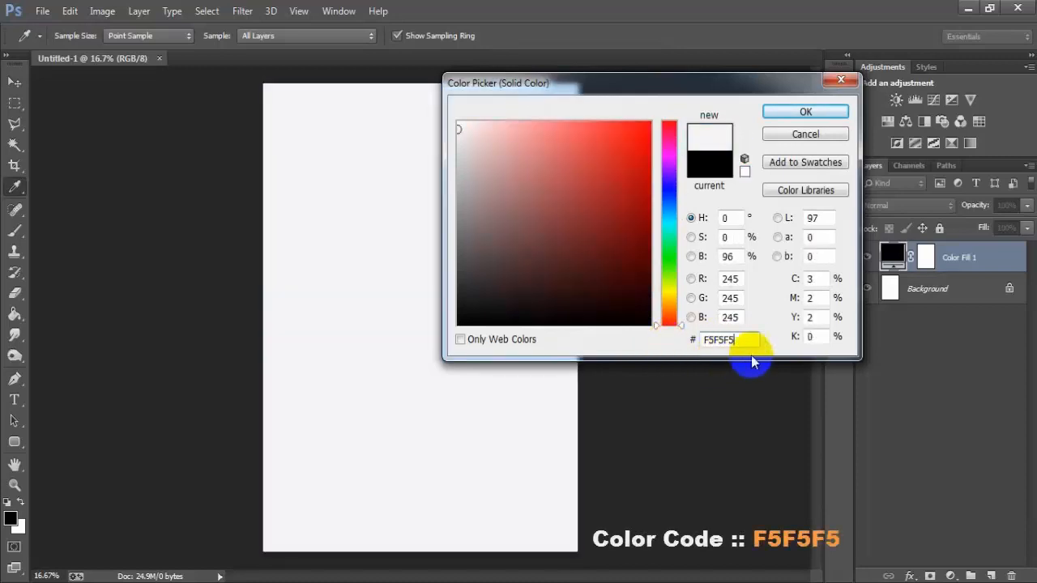
drag(733, 340, 672, 343)
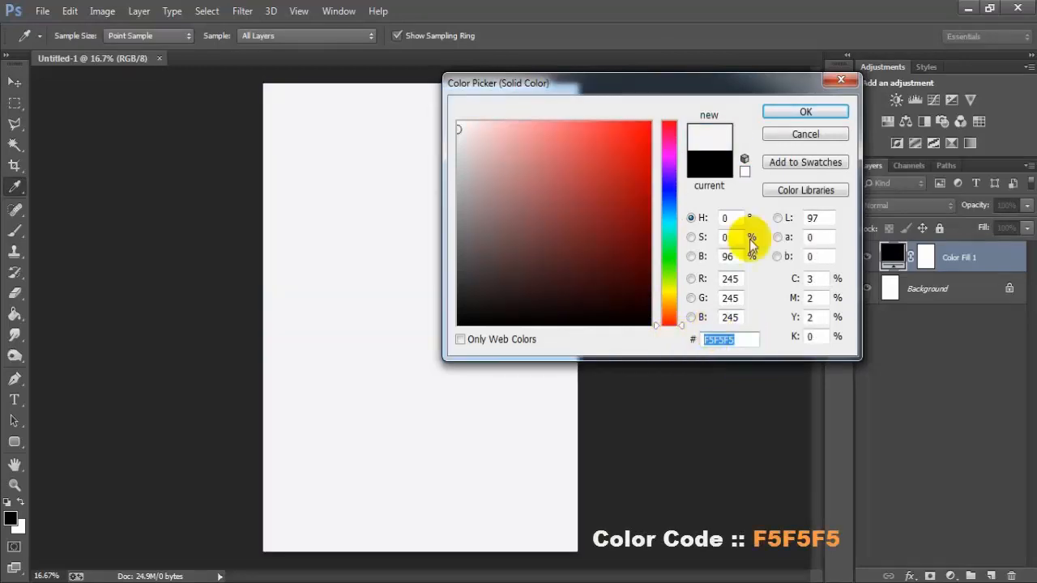
click(778, 112)
key(v)
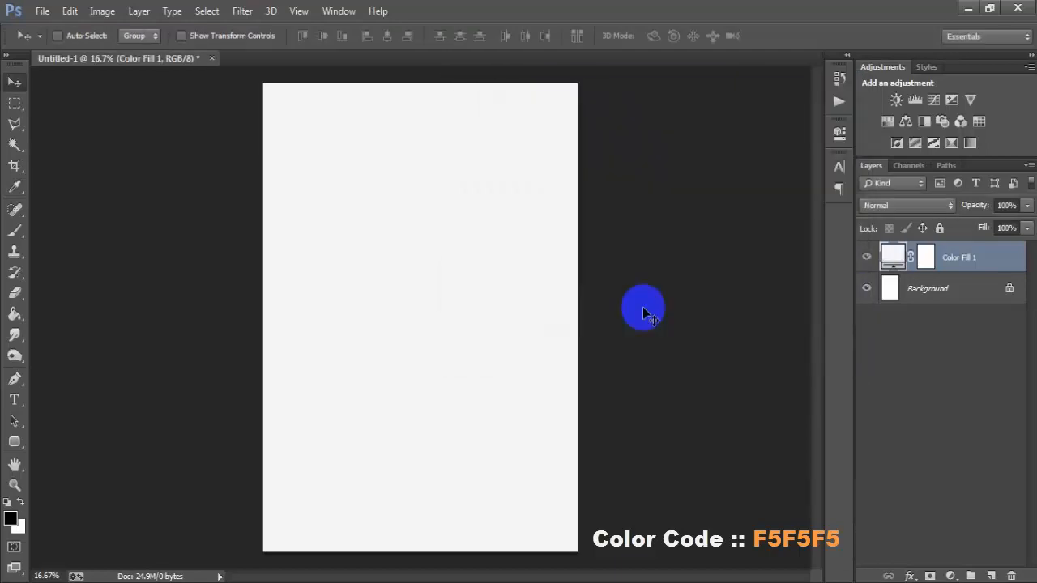
- Place the torn-paper image 00001 (3) as linked, enlarge it beyond the page width and move it up over the page's upper part
click(41, 11)
click(91, 254)
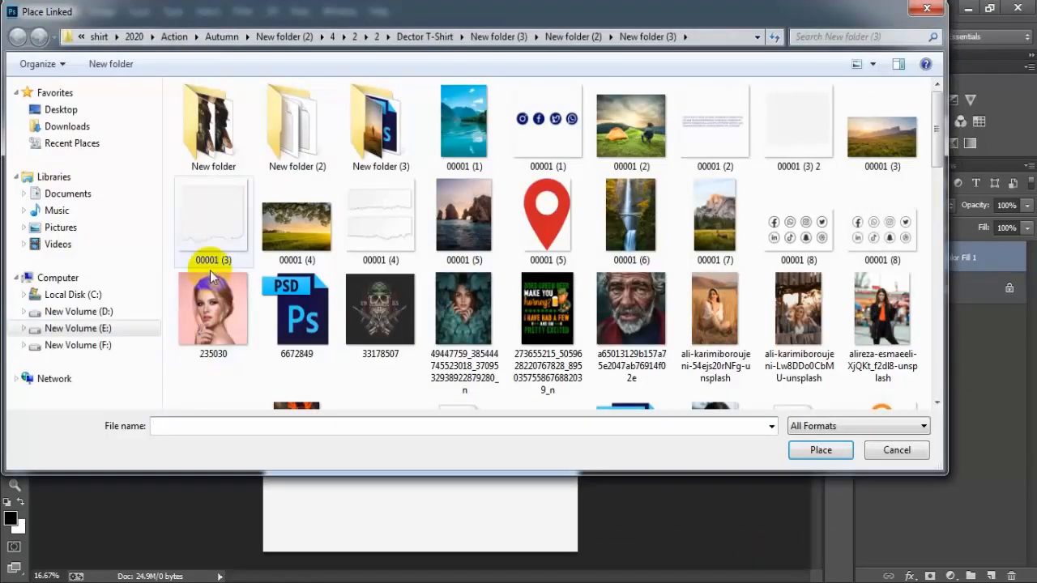
click(205, 258)
click(811, 449)
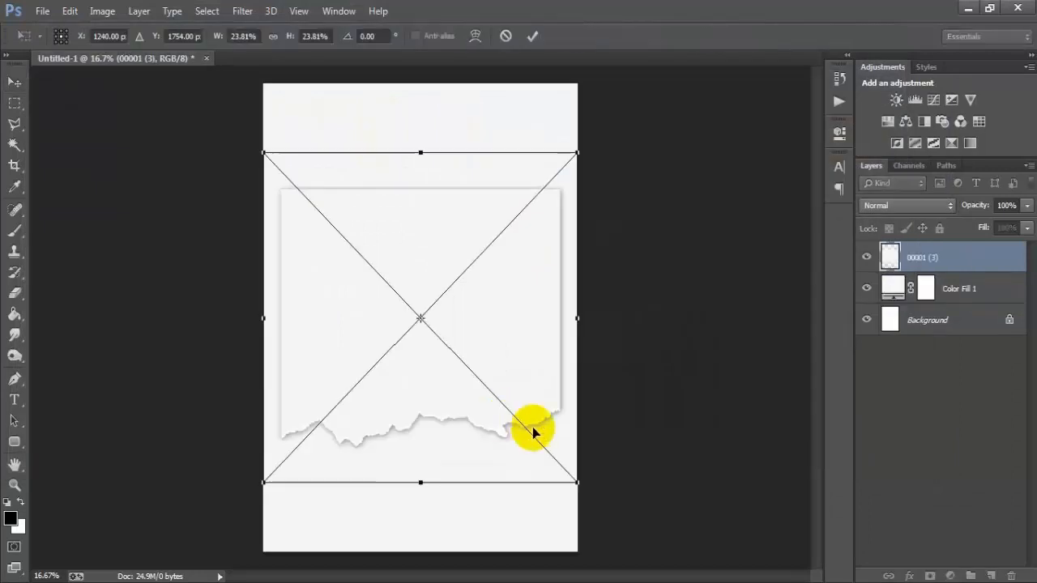
drag(577, 482, 619, 508)
drag(557, 384, 543, 173)
click(532, 36)
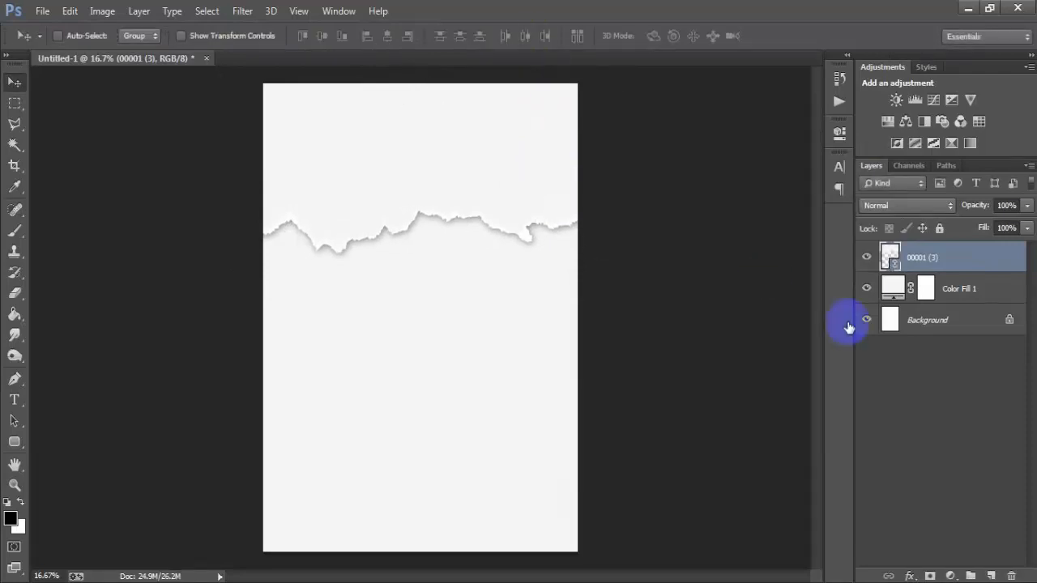
- Centre the 00001 (3) layer horizontally on the background and rasterize it
ctrl+click(928, 317)
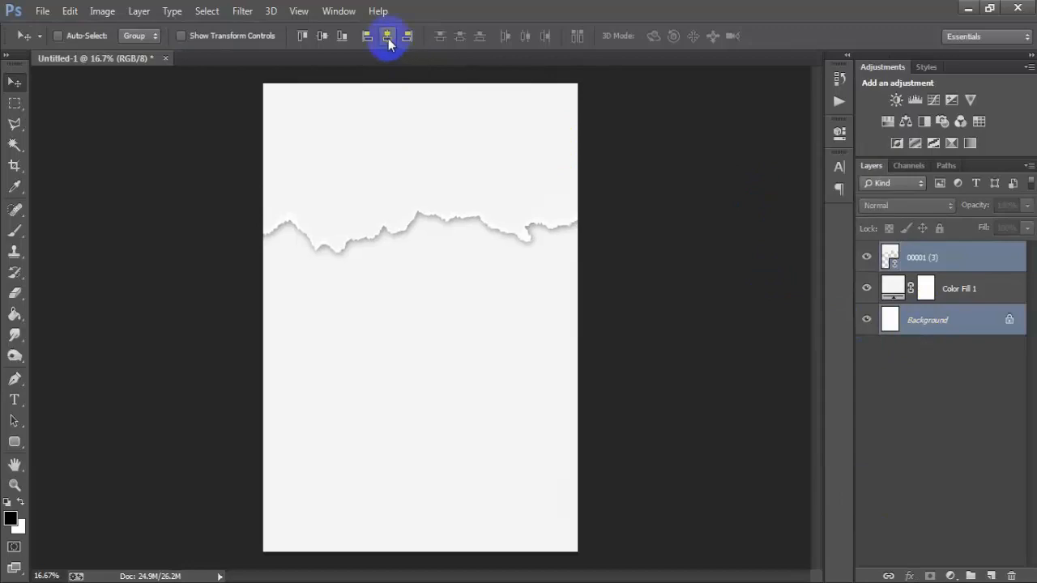
click(926, 257)
right_click(926, 257)
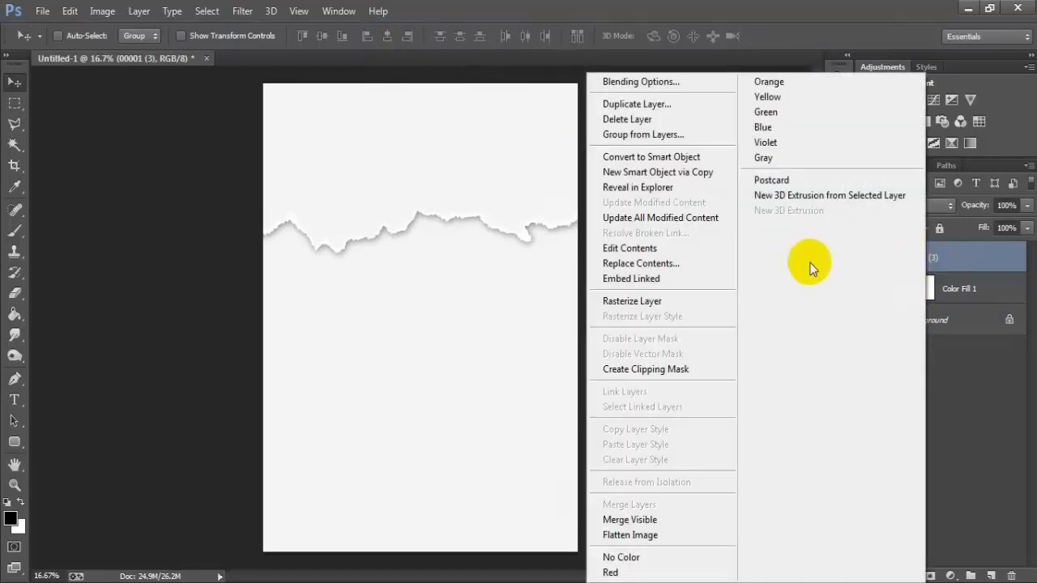
click(704, 301)
- Place the torn-paper image 00001 (3) 2 as linked, scale it to 28.24% and position it over the first torn paper
click(42, 10)
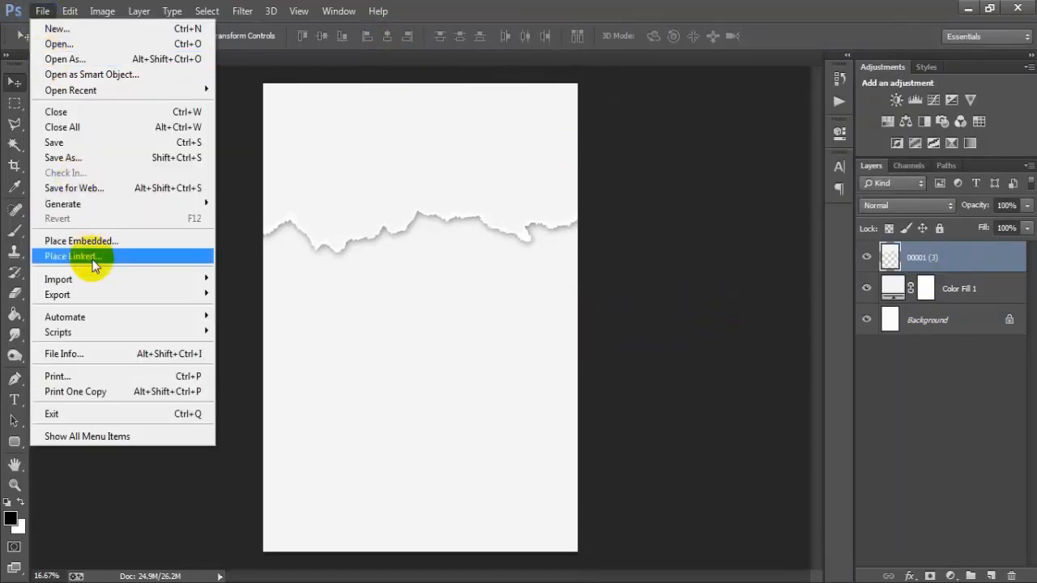
click(90, 194)
click(803, 146)
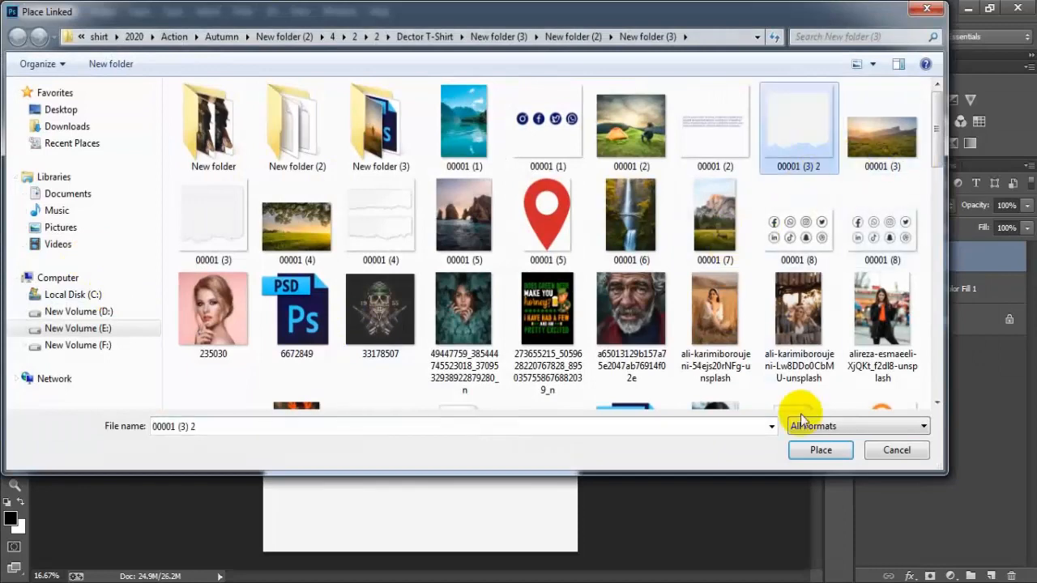
click(819, 451)
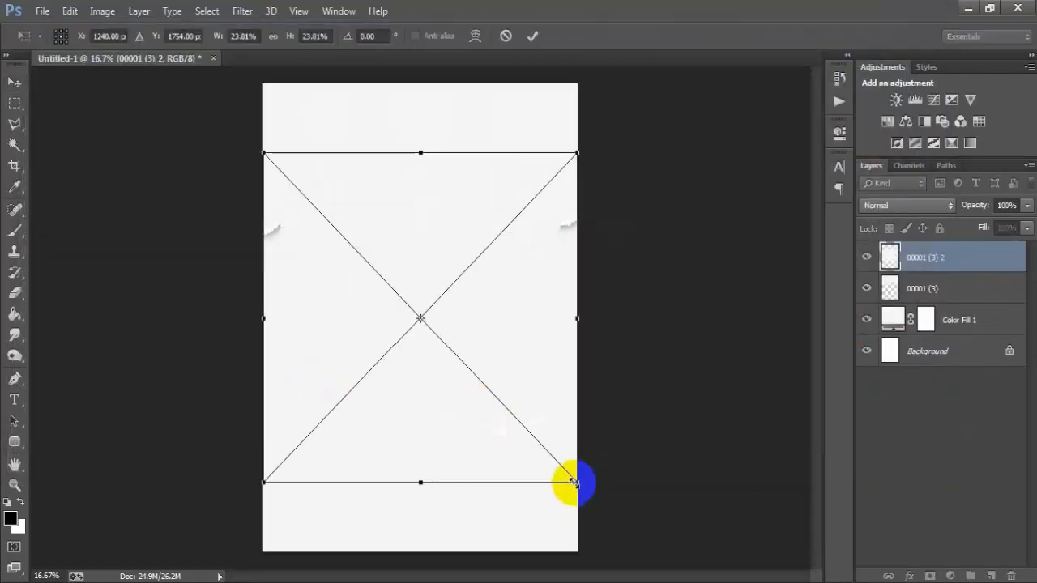
drag(573, 483, 601, 505)
drag(526, 382, 517, 170)
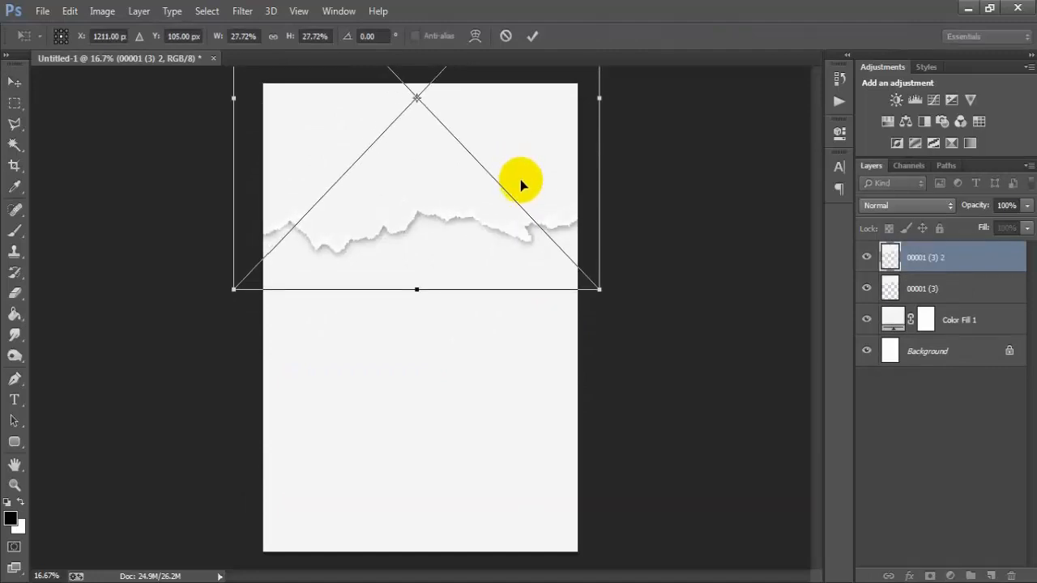
drag(595, 286, 603, 292)
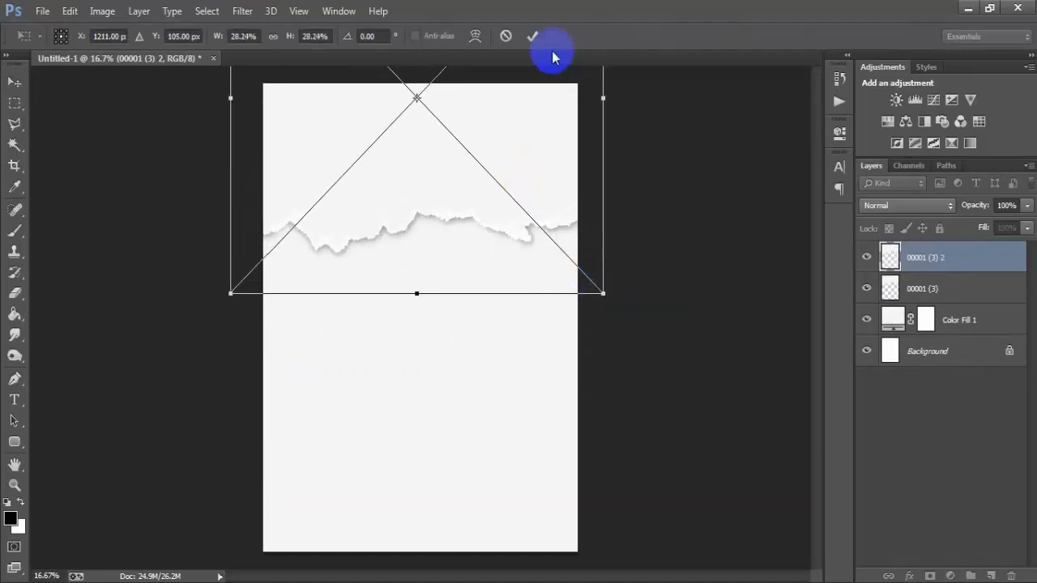
click(533, 37)
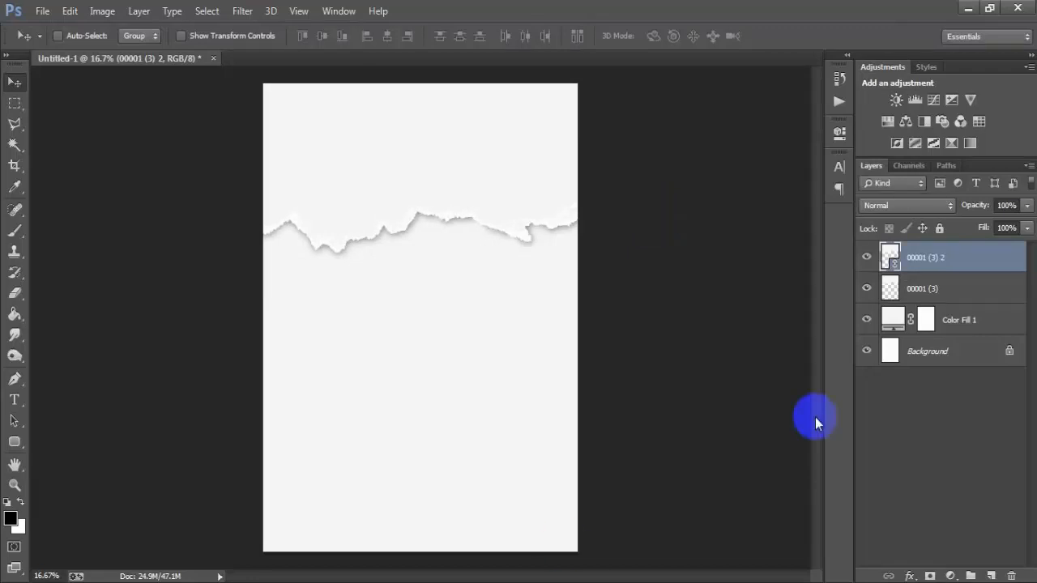
- Centre the 00001 (3) 2 layer horizontally on the background and rasterize it
ctrl+click(912, 352)
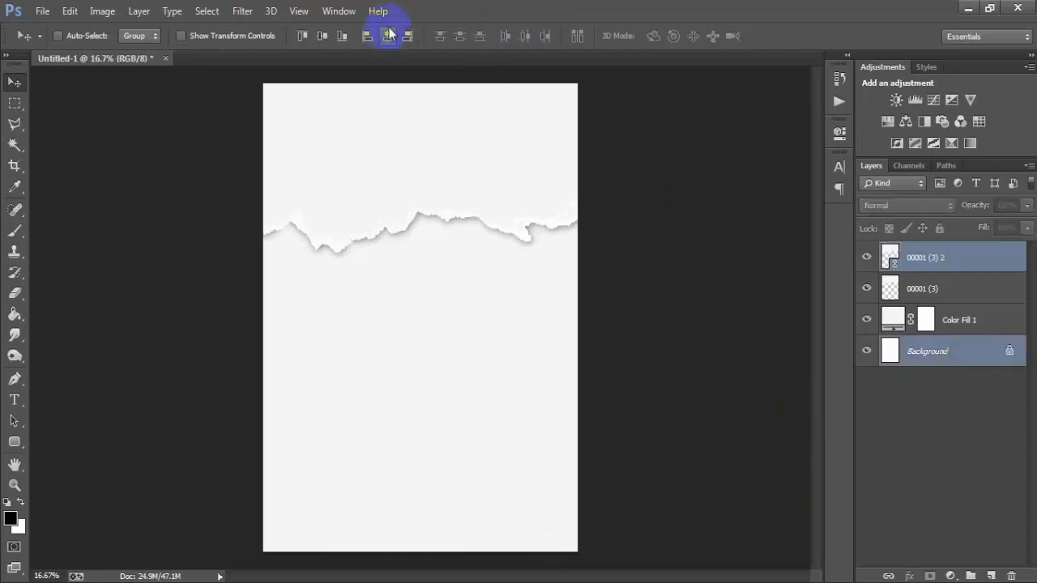
right_click(972, 260)
click(716, 302)
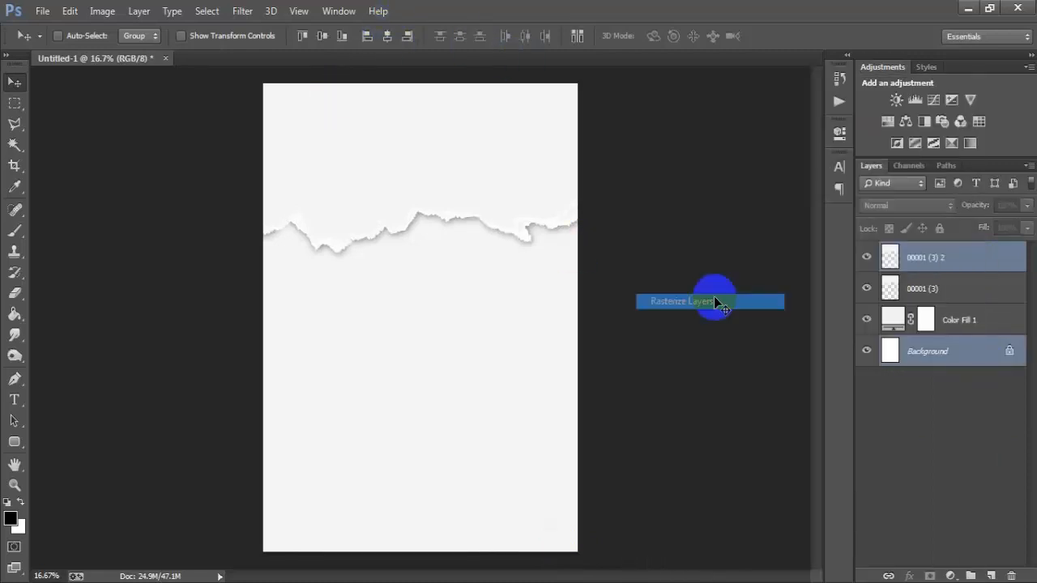
- Scale the 00001 (3) 2 layer to about 103% and shift it up slightly to fit inside the lower paper's torn edge
key(ctrl+t)
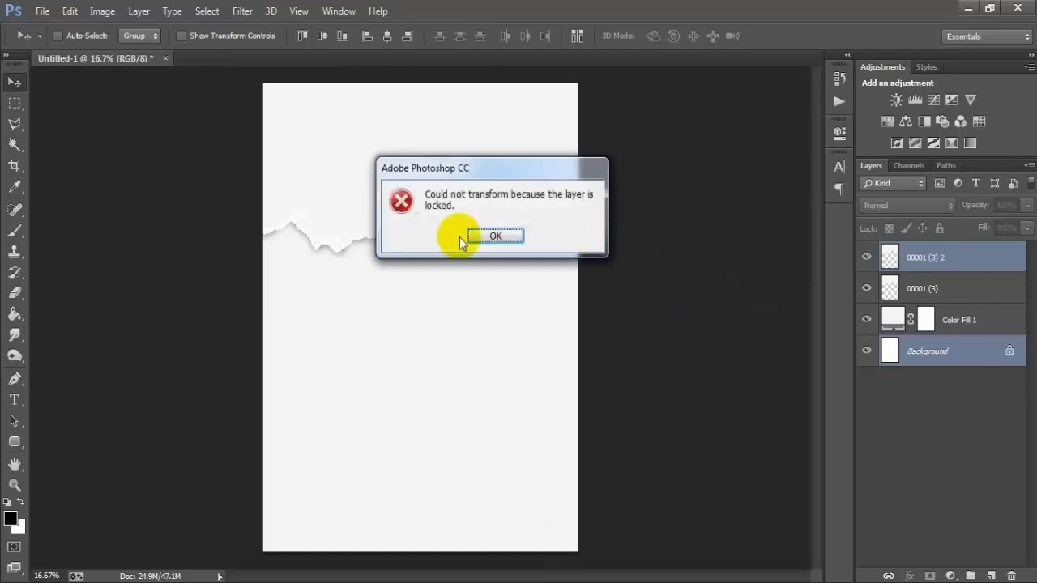
click(486, 236)
click(1006, 268)
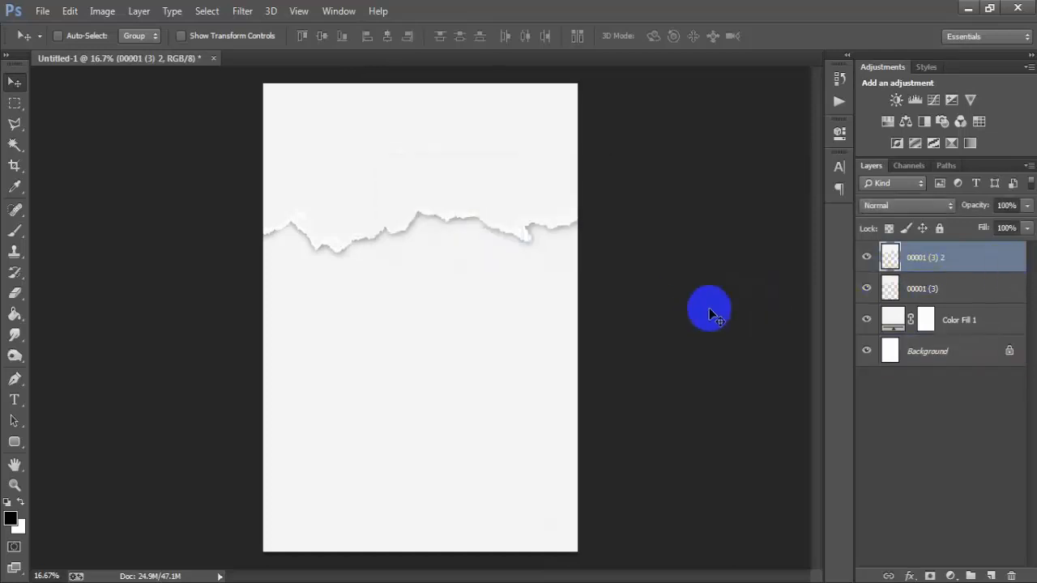
key(ctrl+t)
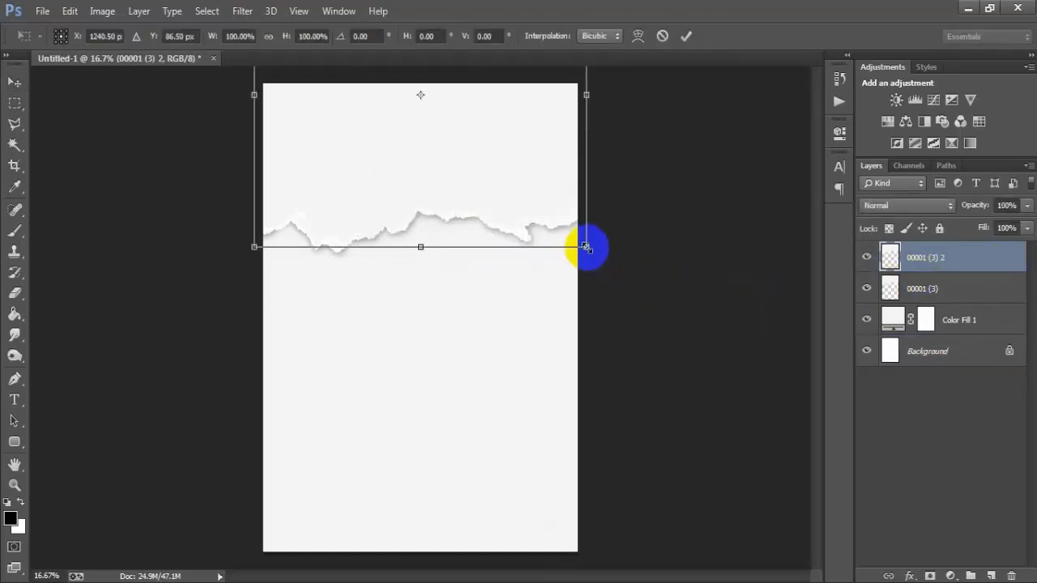
drag(587, 247, 594, 251)
drag(542, 216, 540, 204)
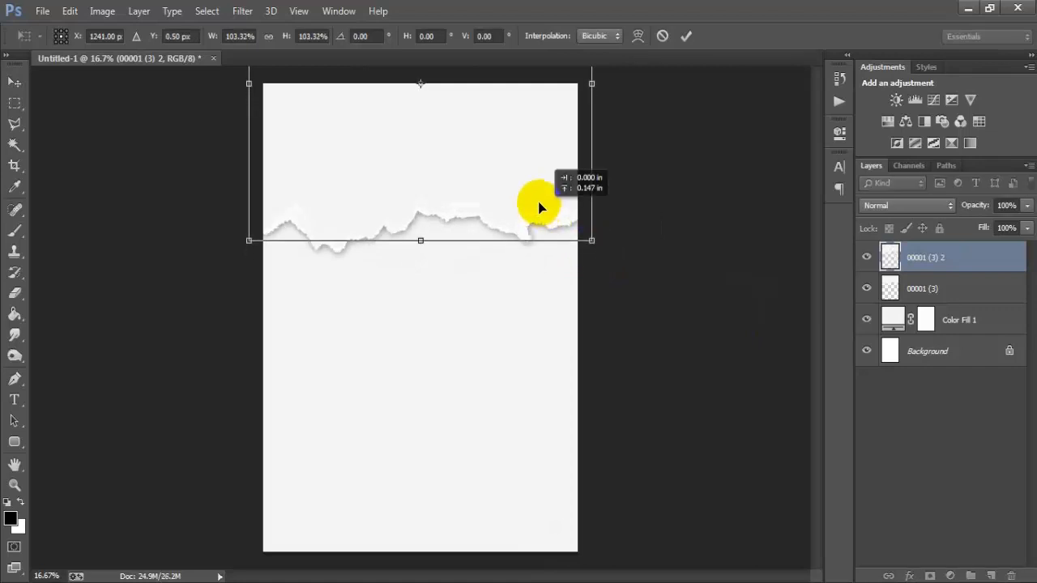
click(686, 36)
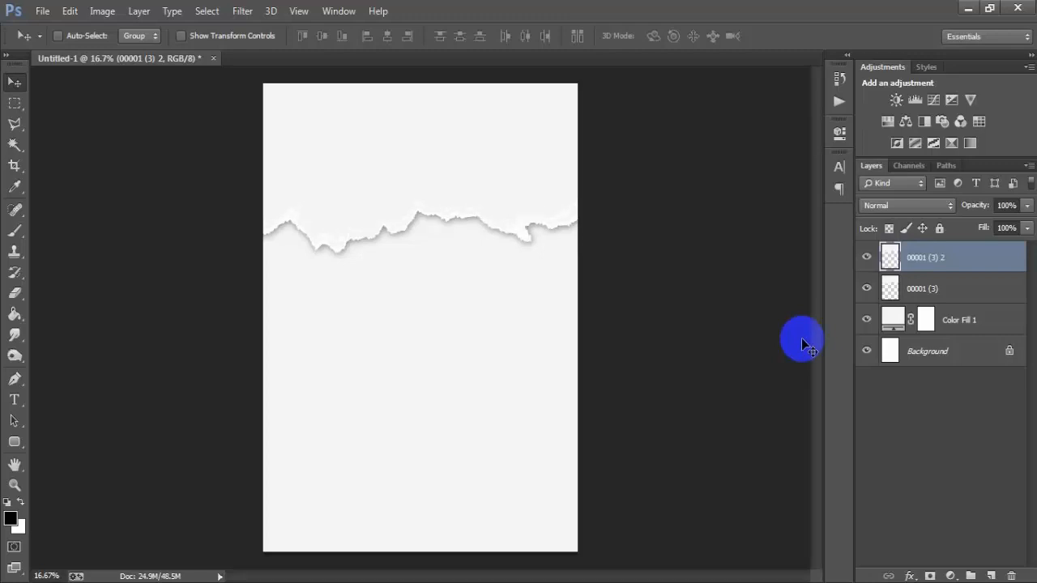
click(867, 258)
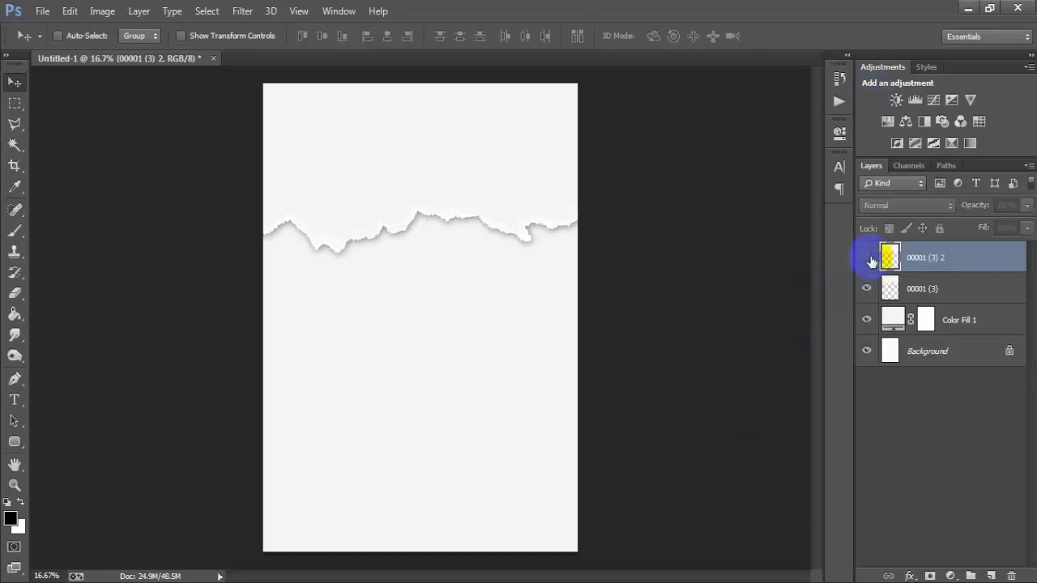
click(868, 258)
- Place the field landscape photo 00001 (4) as linked and scale it to about 14.12%, wider than the page
click(42, 10)
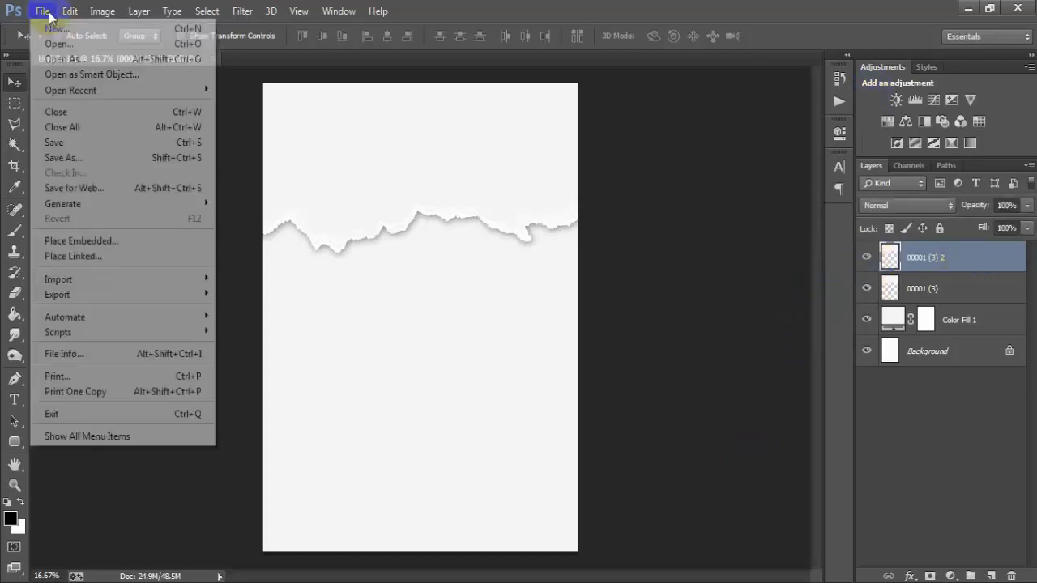
click(71, 256)
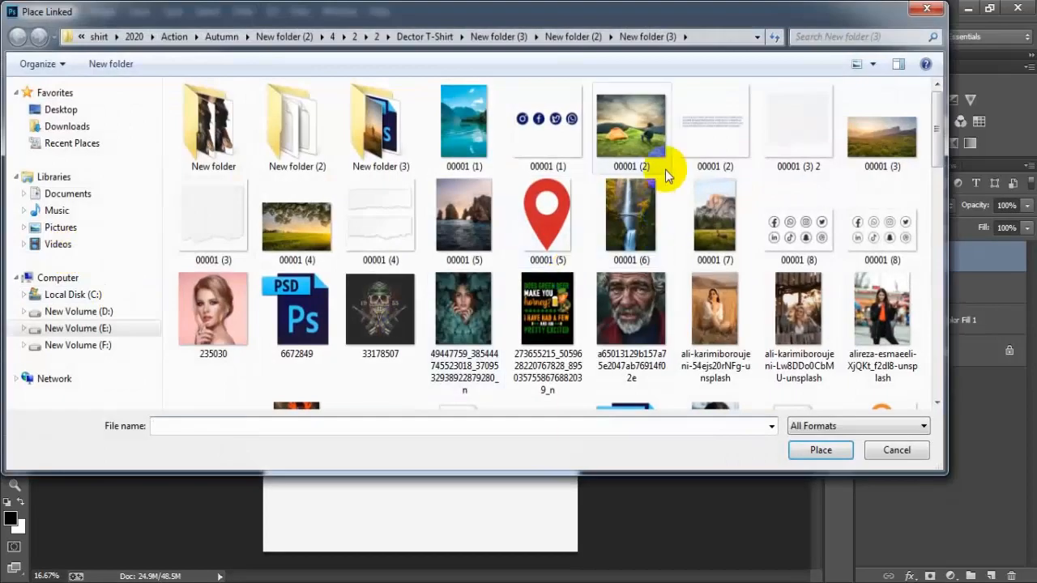
click(290, 251)
click(829, 464)
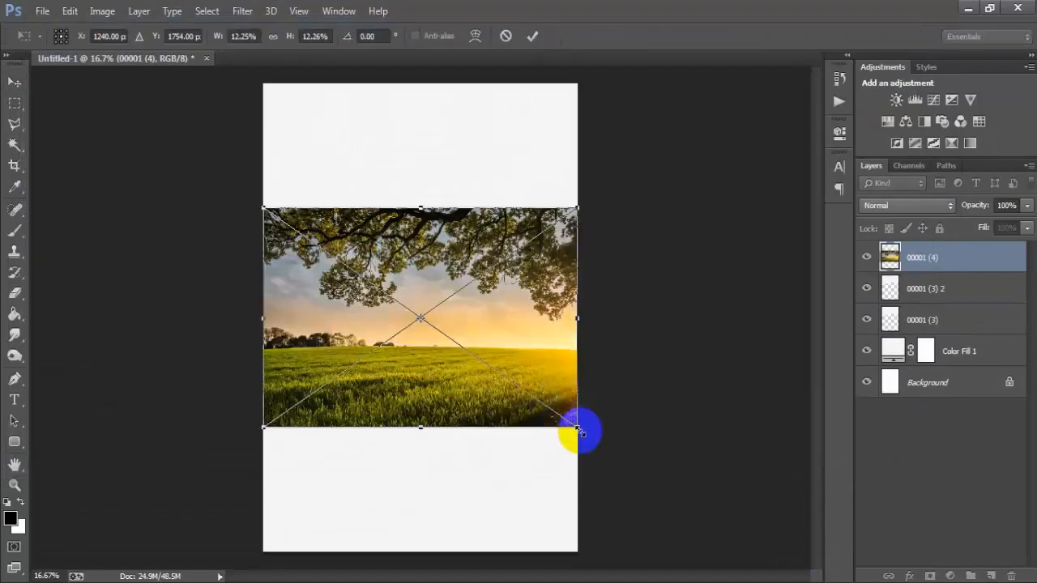
drag(577, 427, 602, 444)
click(533, 35)
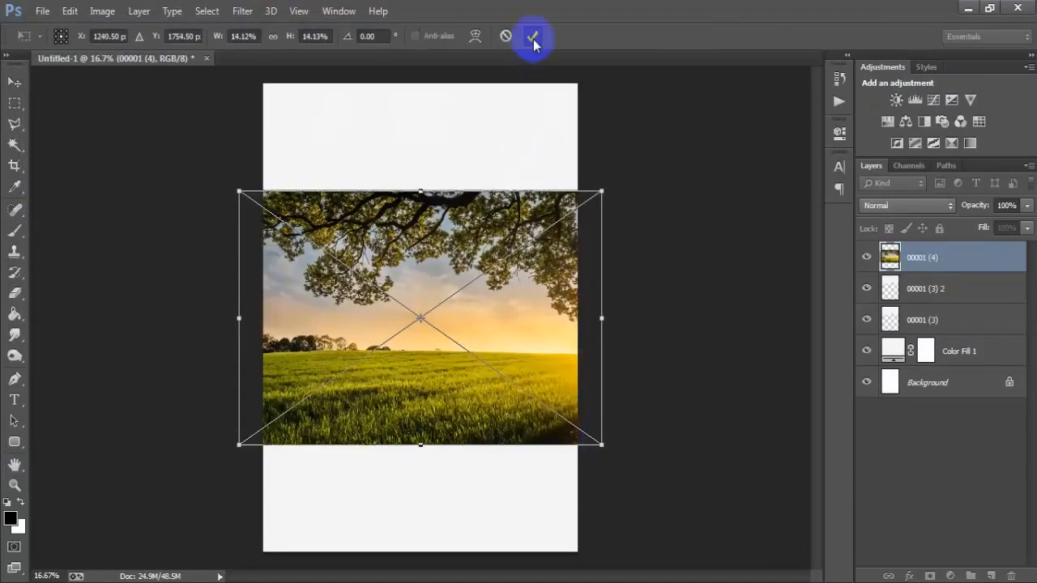
- Rasterize the landscape photo layer and move the photo up to cover the top of the page
right_click(961, 261)
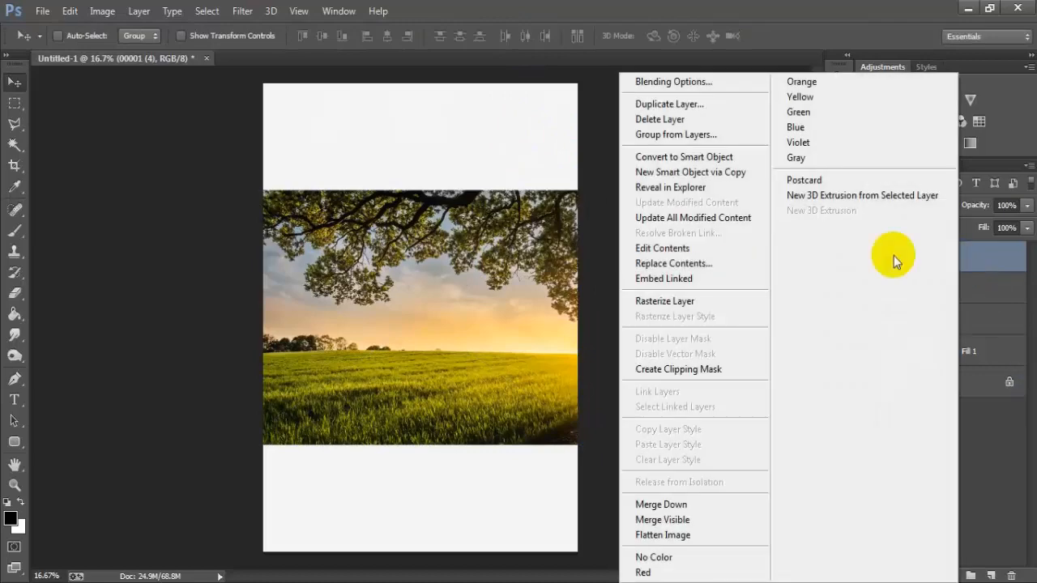
click(710, 304)
drag(421, 327, 426, 185)
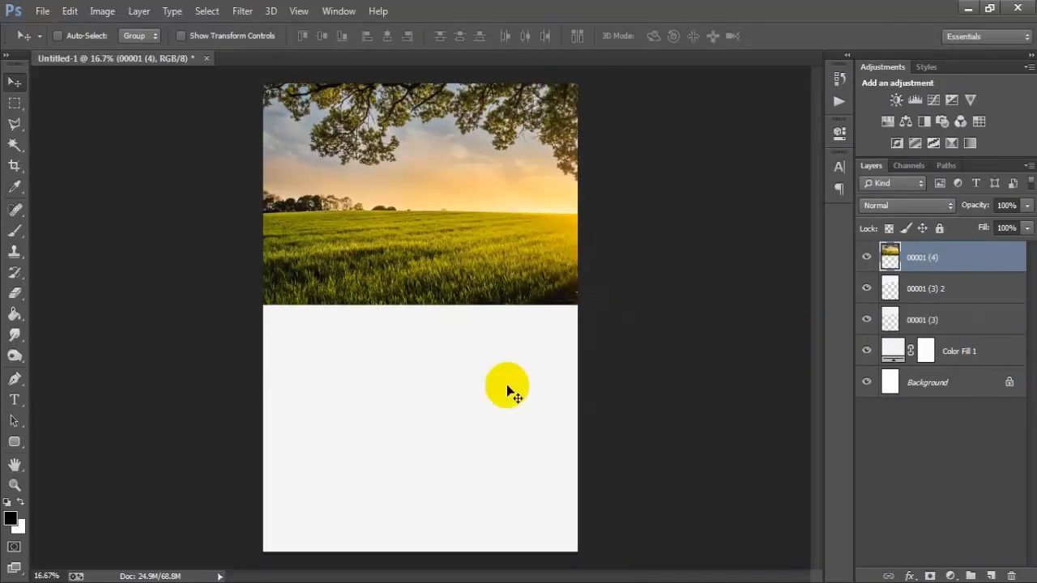
- Clip the landscape photo to the 00001 (3) 2 torn-paper layer and adjust its position within the shape
click(897, 265)
click(865, 258)
click(865, 258)
right_click(953, 258)
click(677, 286)
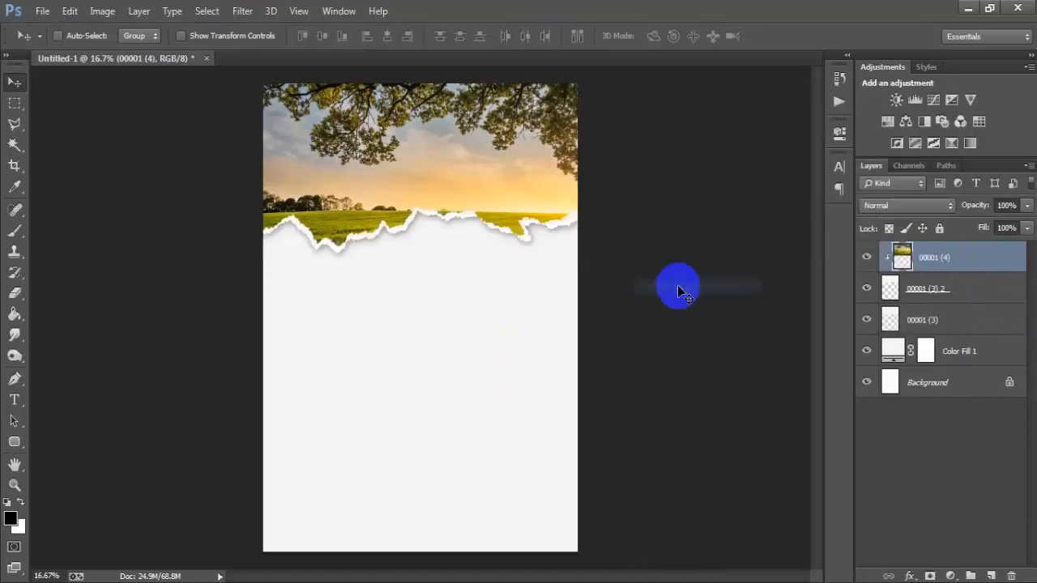
mouse_move(459, 123)
mouse_down()
mouse_move(456, 148)
mouse_move(445, 137)
mouse_up()
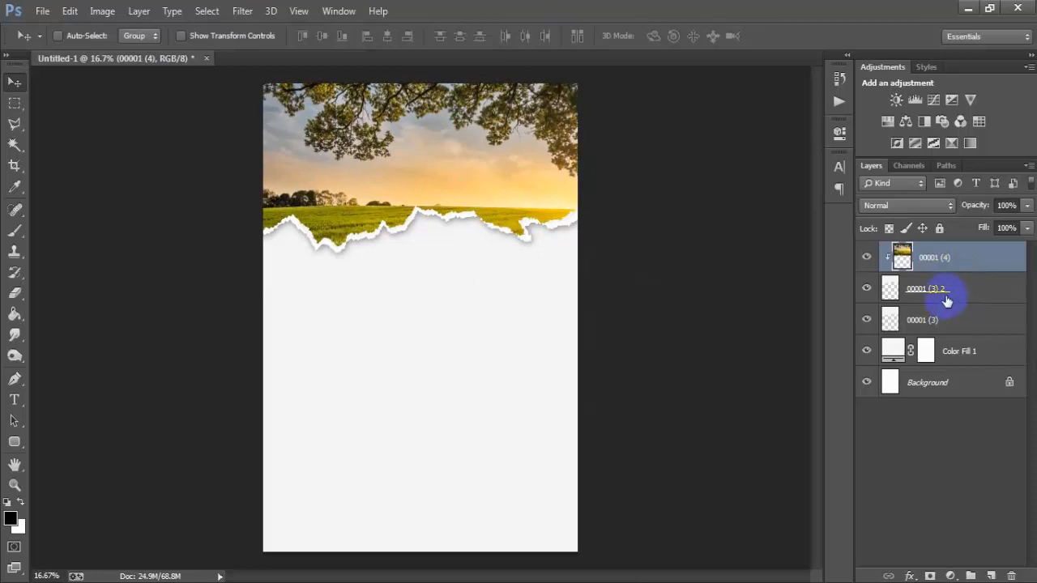
- Nudge the photo and both torn-paper layers down together, then reselect only the landscape photo layer
shift+click(948, 322)
key(shift+Down)
key(shift+Down)
key(shift+Down)
key(shift+Down)
key(shift+Down)
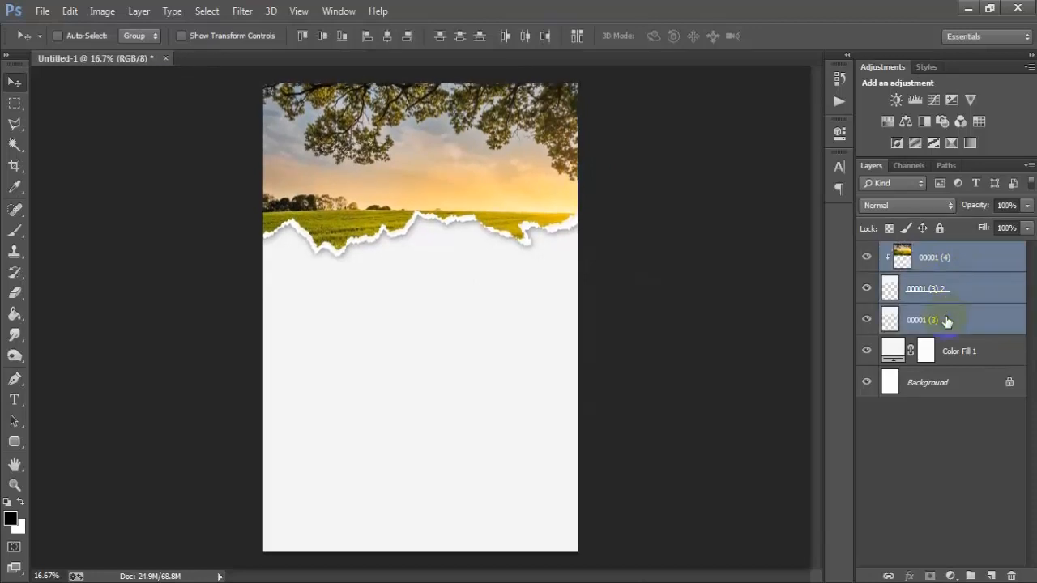
click(916, 261)
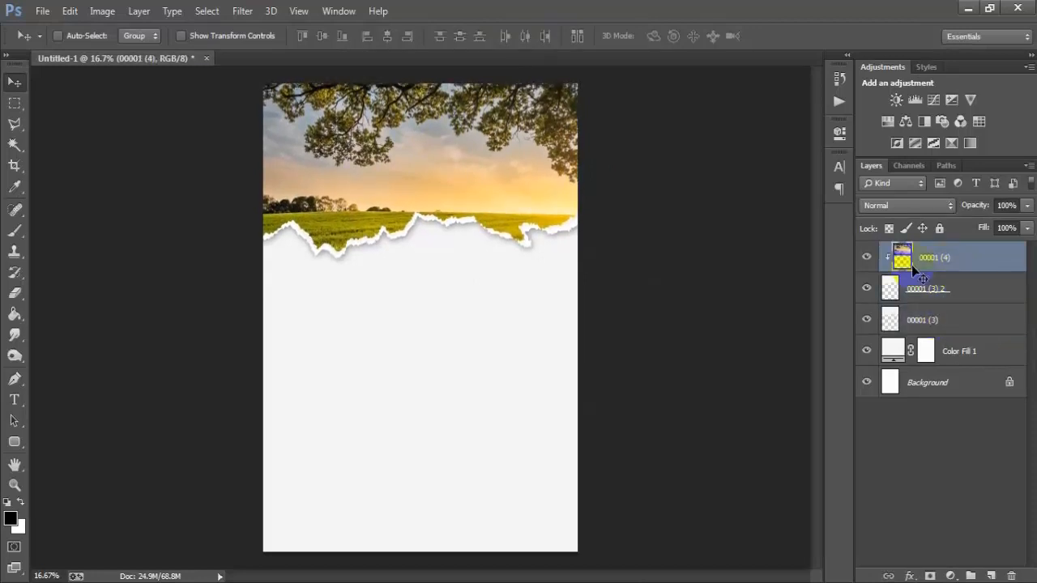
- Scale the landscape photo to about 111.8% and shift it upward within the torn-paper shape
drag(525, 212, 521, 204)
key(ctrl+t)
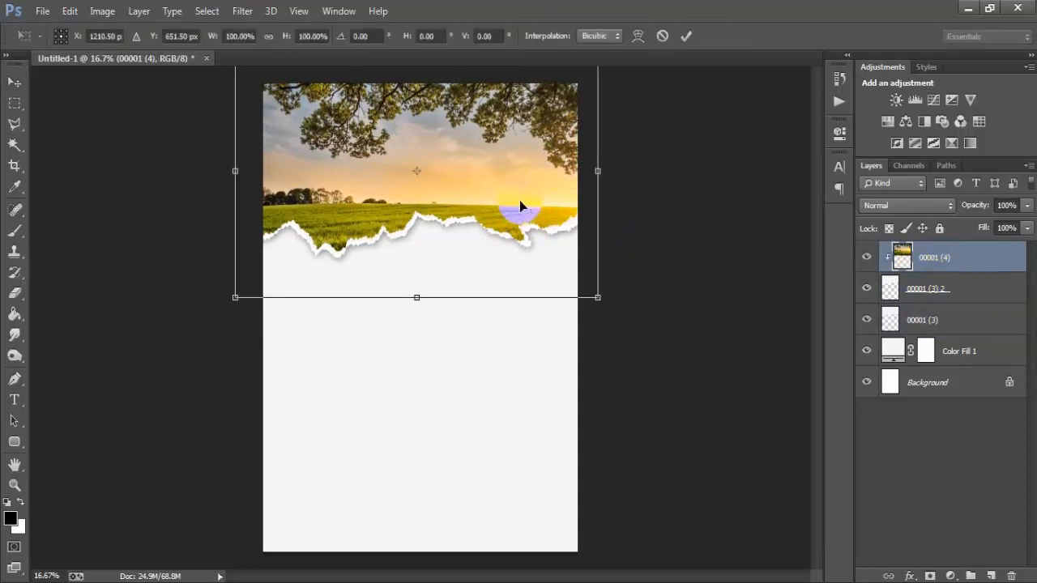
drag(604, 298, 619, 312)
drag(480, 212, 479, 191)
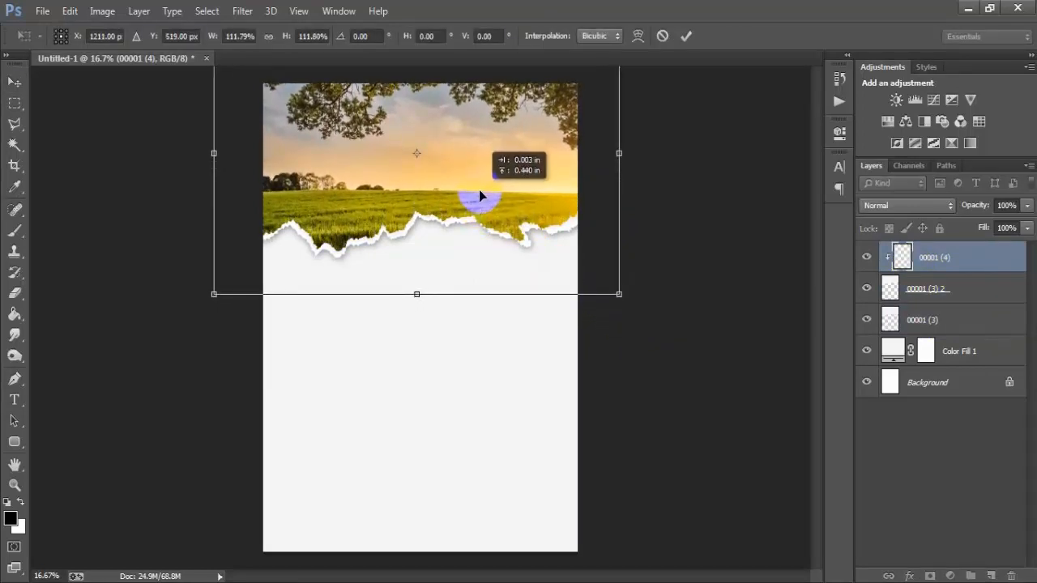
click(686, 36)
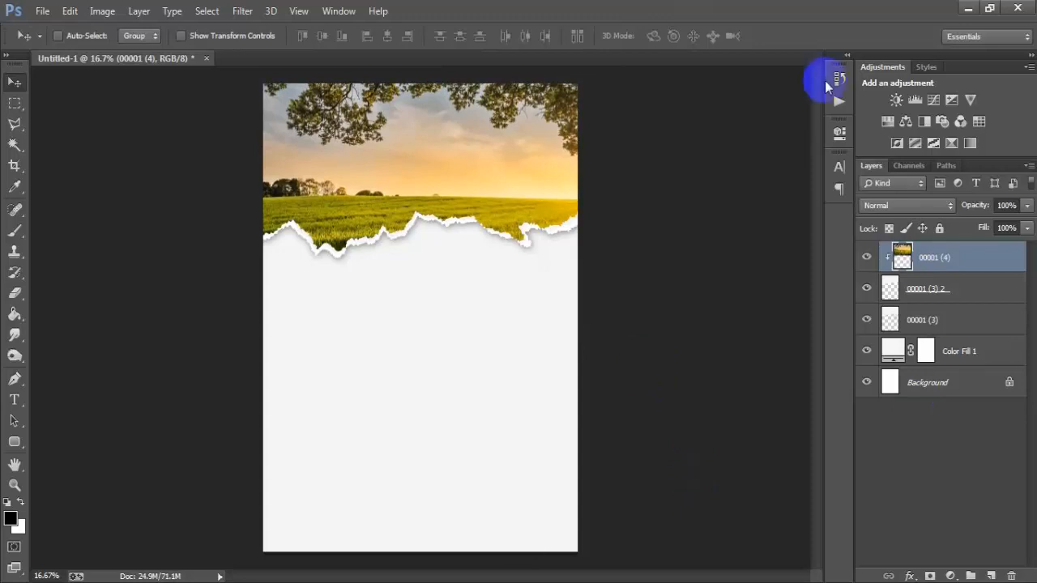
- Group the landscape photo with both torn-paper layers, toggling their visibility to check each layer and the group
shift+click(947, 320)
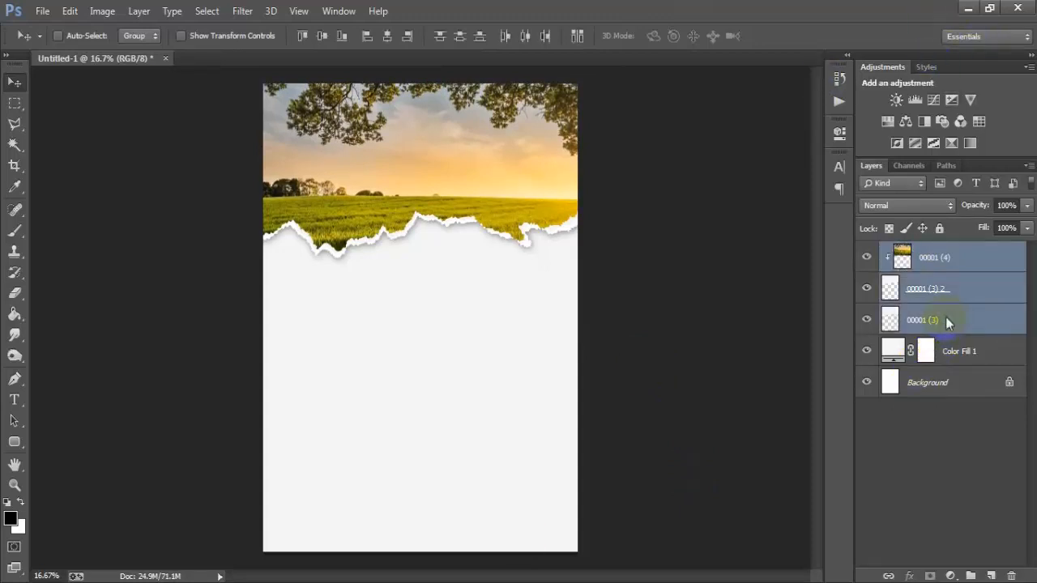
click(867, 322)
click(867, 322)
click(866, 288)
click(866, 287)
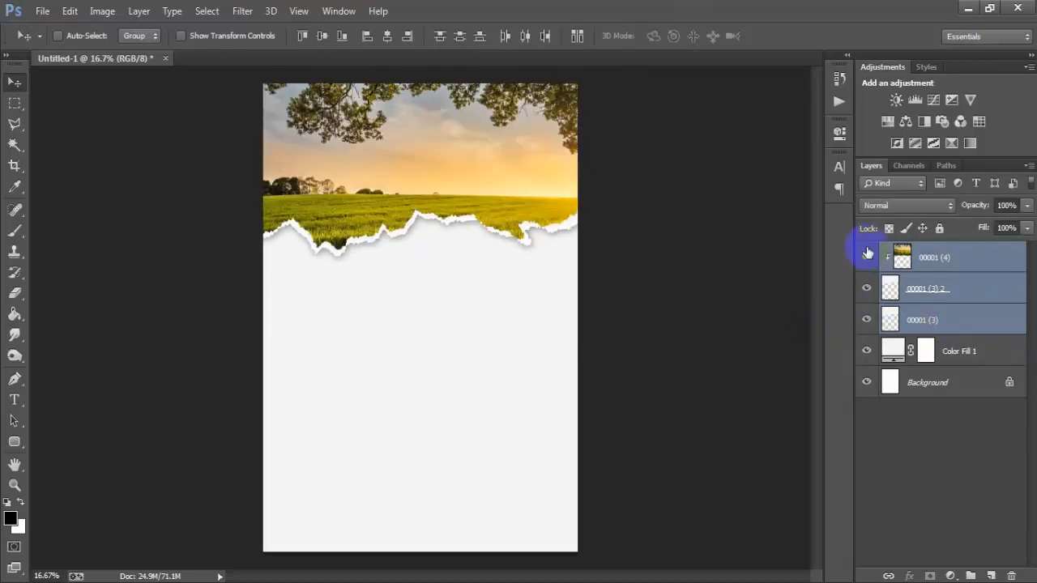
click(867, 256)
click(867, 256)
key(ctrl+g)
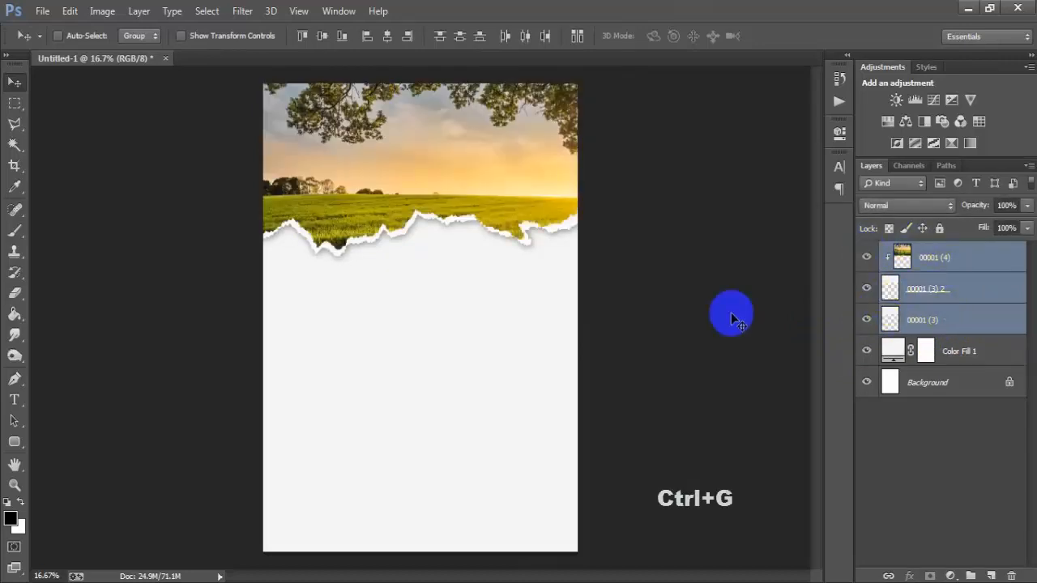
click(868, 253)
click(868, 253)
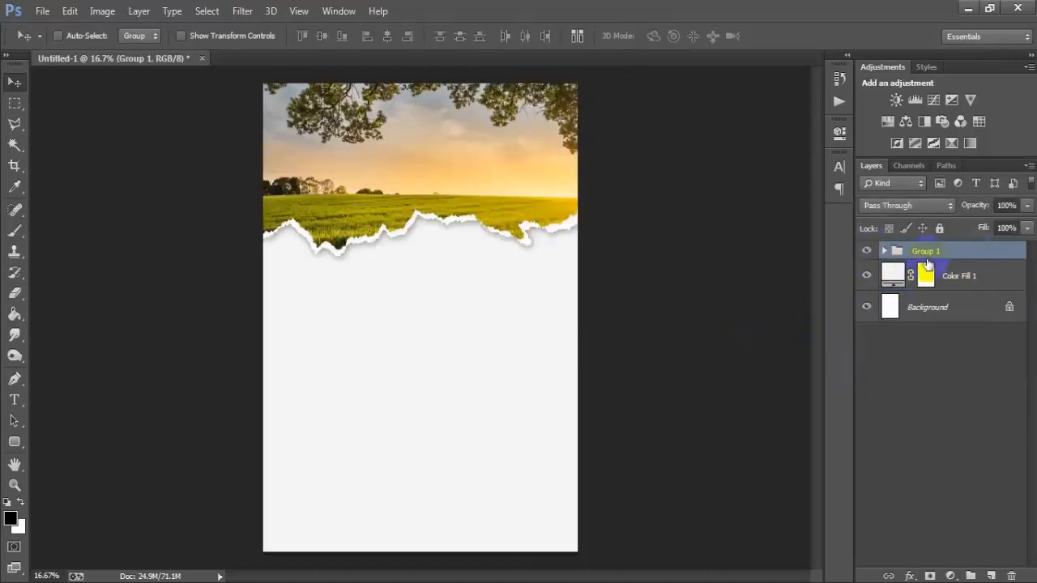
- Add the horizontal text LET'S in 30 pt Azuki on a new layer and move it up over the grass field
click(992, 576)
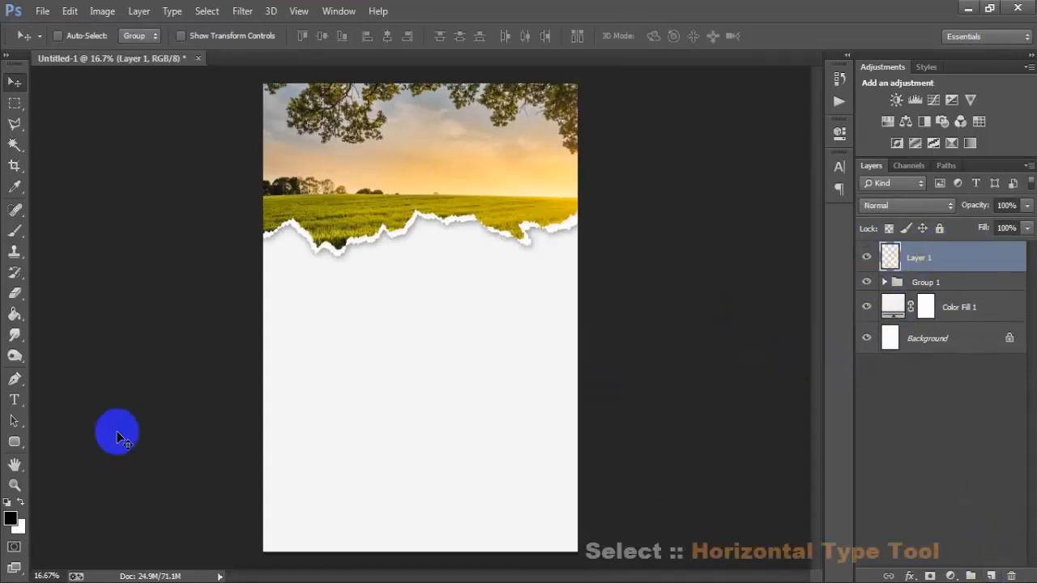
right_click(15, 399)
click(73, 397)
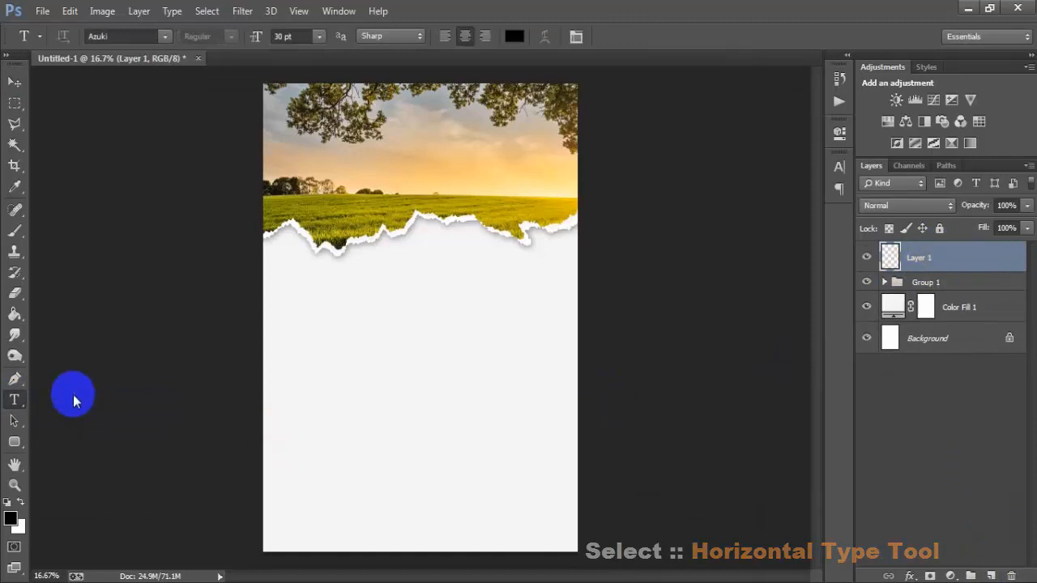
click(387, 326)
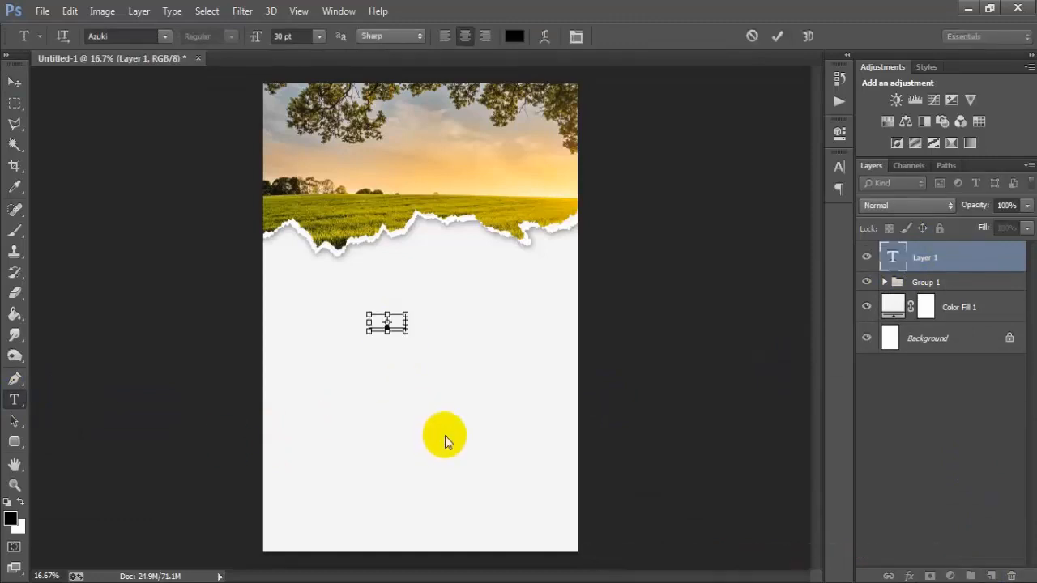
text(LET'S)
click(14, 82)
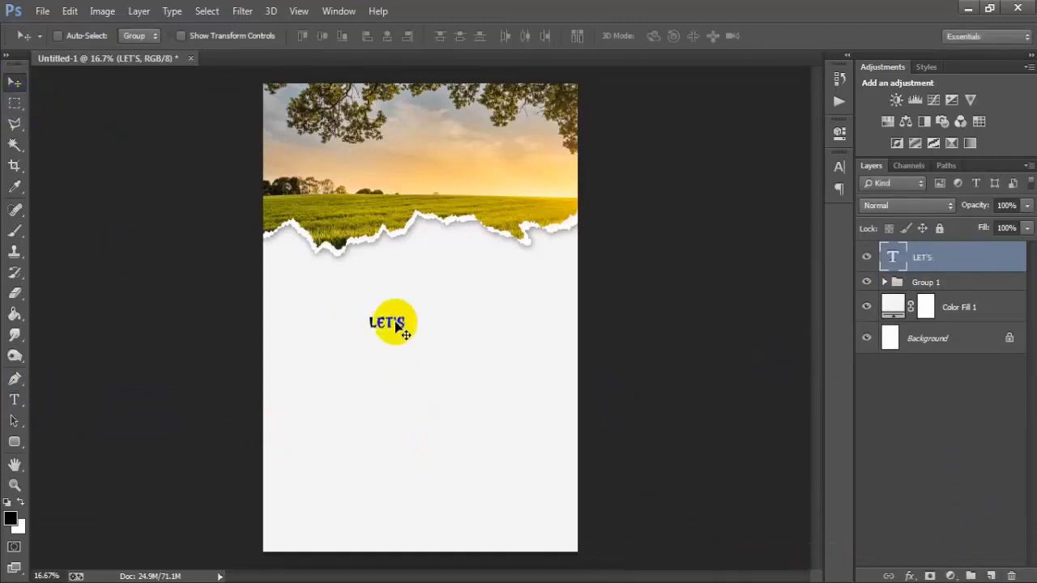
drag(397, 324, 394, 210)
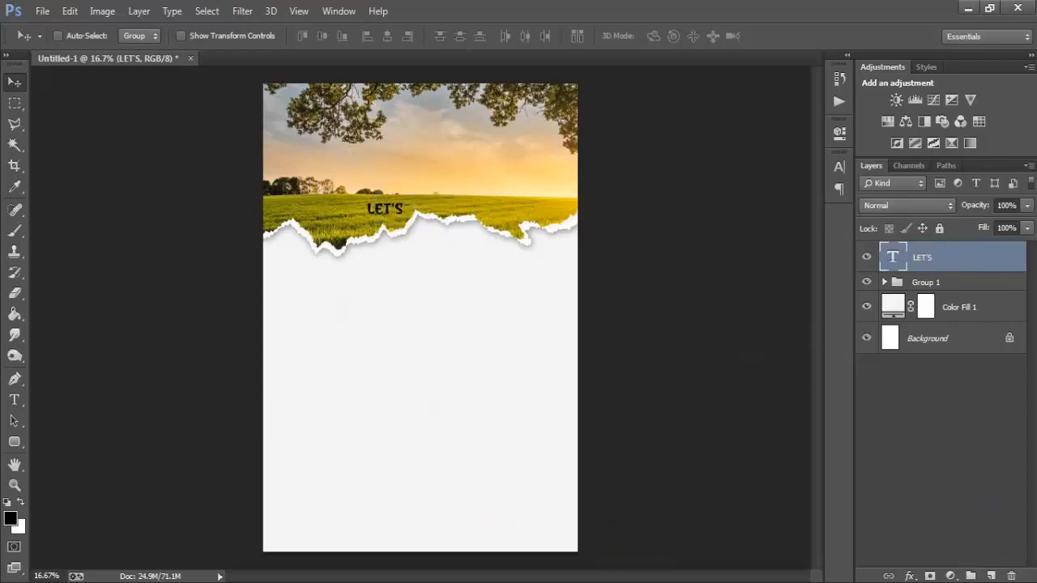
- Set the LET'S text colour to white (ffffff)
click(840, 167)
click(794, 258)
drag(554, 189, 456, 112)
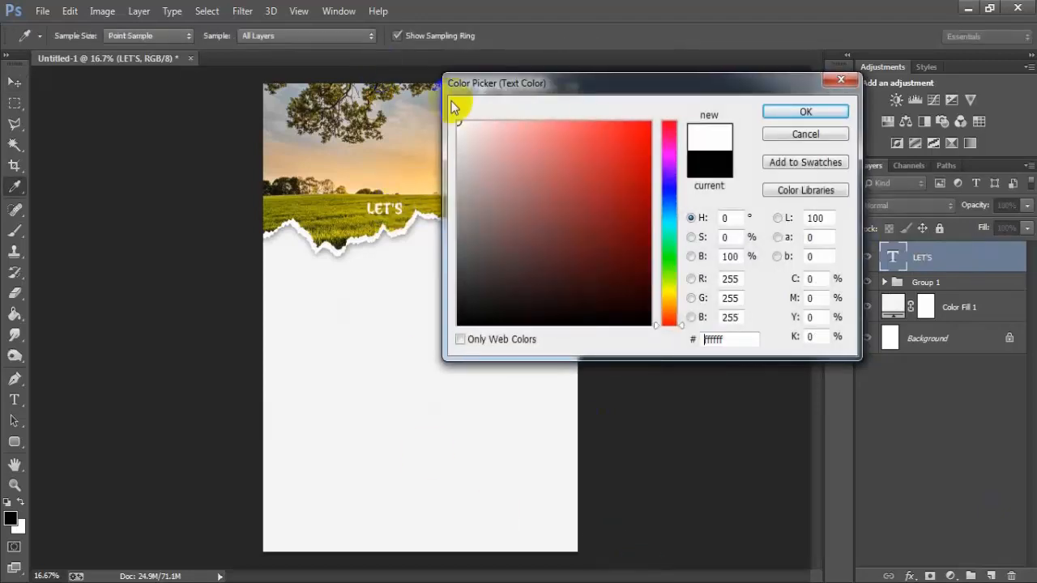
click(790, 111)
click(794, 156)
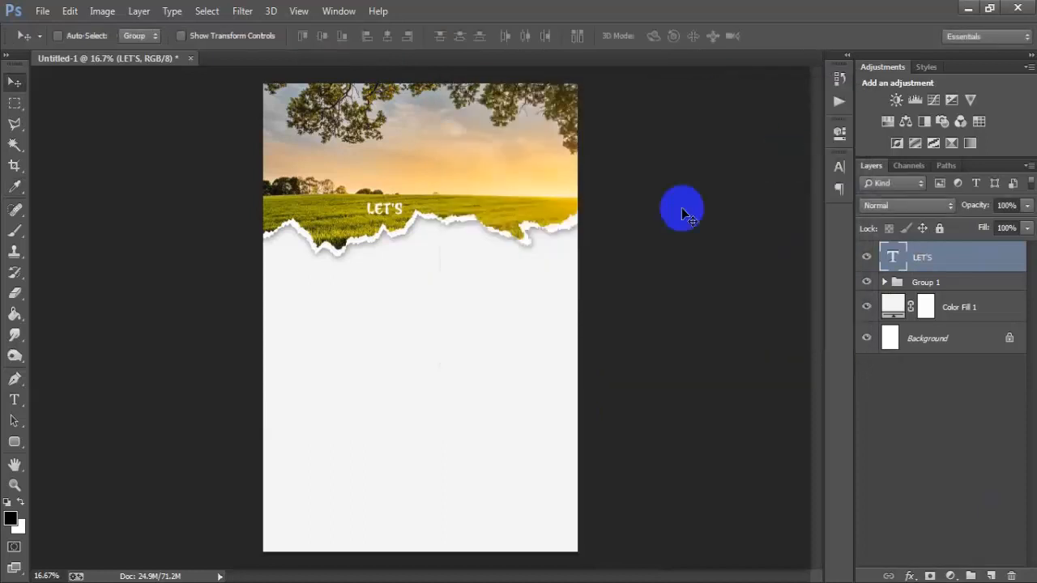
- Enlarge the LET'S text and position it over the grass just above the torn edge, left of the page centre
key(ctrl+t)
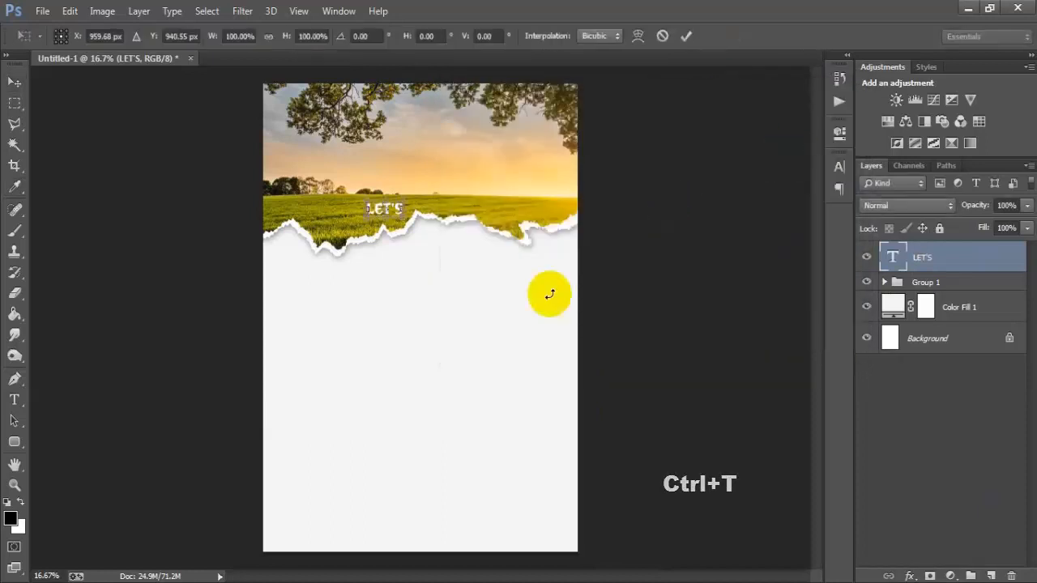
mouse_move(403, 220)
mouse_down()
mouse_move(414, 221)
mouse_move(409, 210)
mouse_move(415, 232)
mouse_move(386, 213)
mouse_up()
click(686, 35)
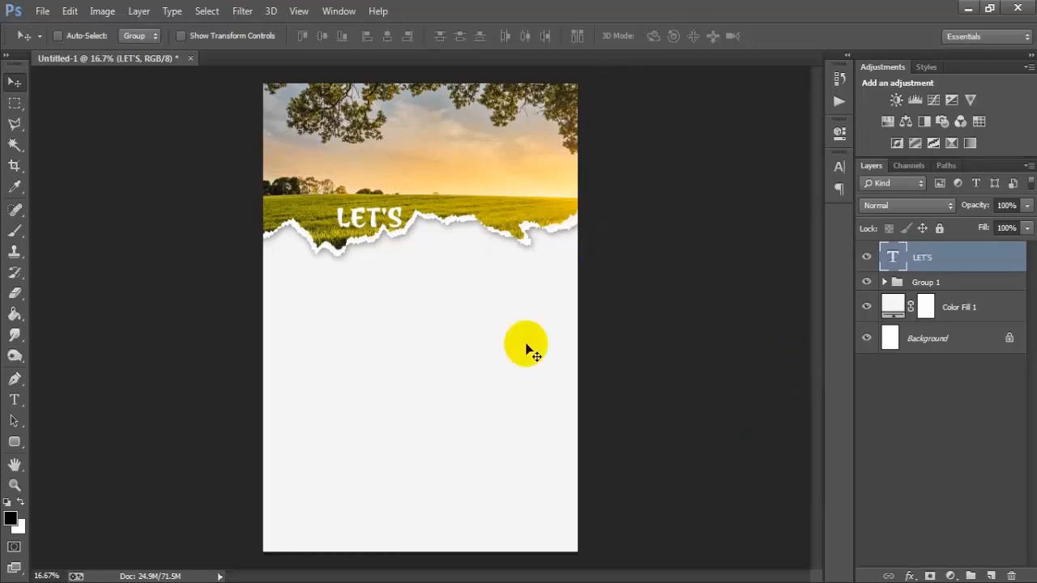
- Add the text Travel on a new layer in the blank area below the torn edge
click(990, 575)
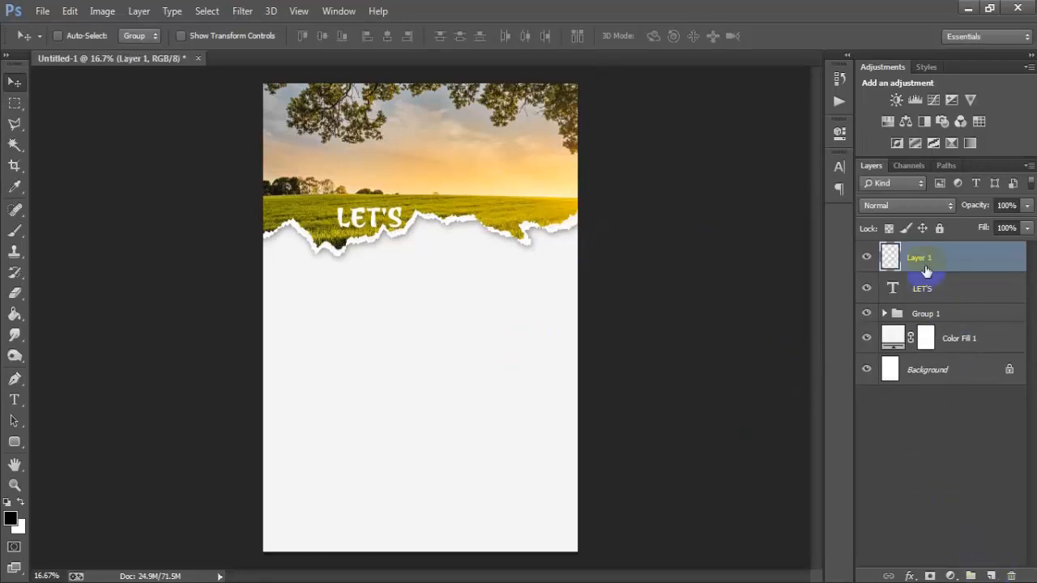
click(14, 399)
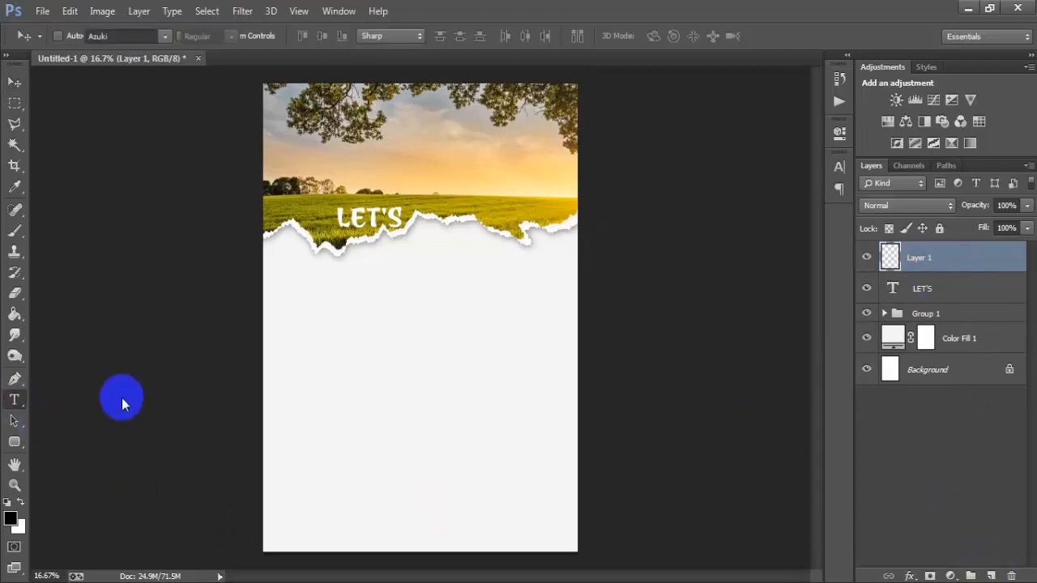
click(421, 302)
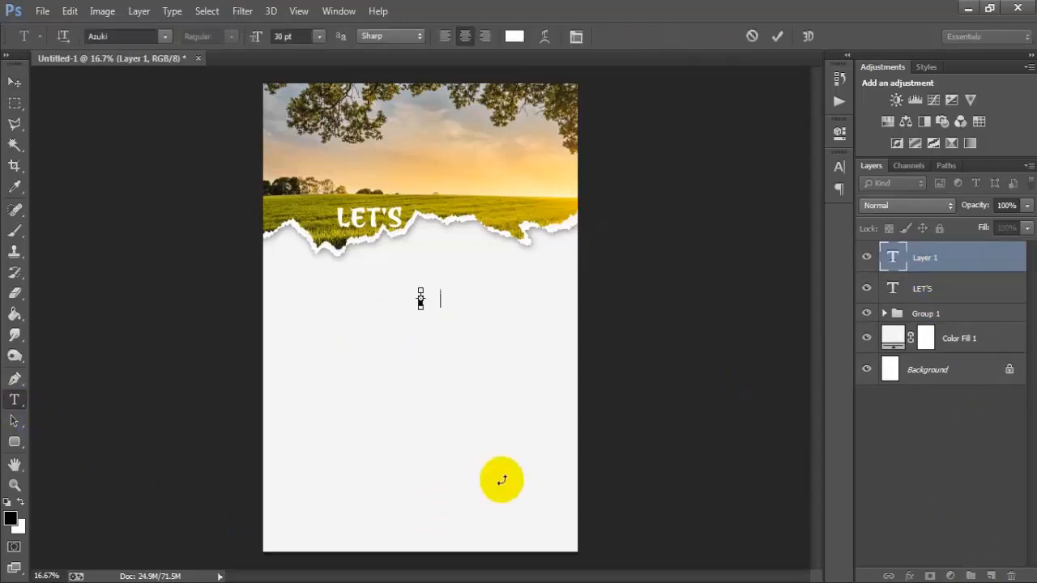
text(Travel)
click(14, 82)
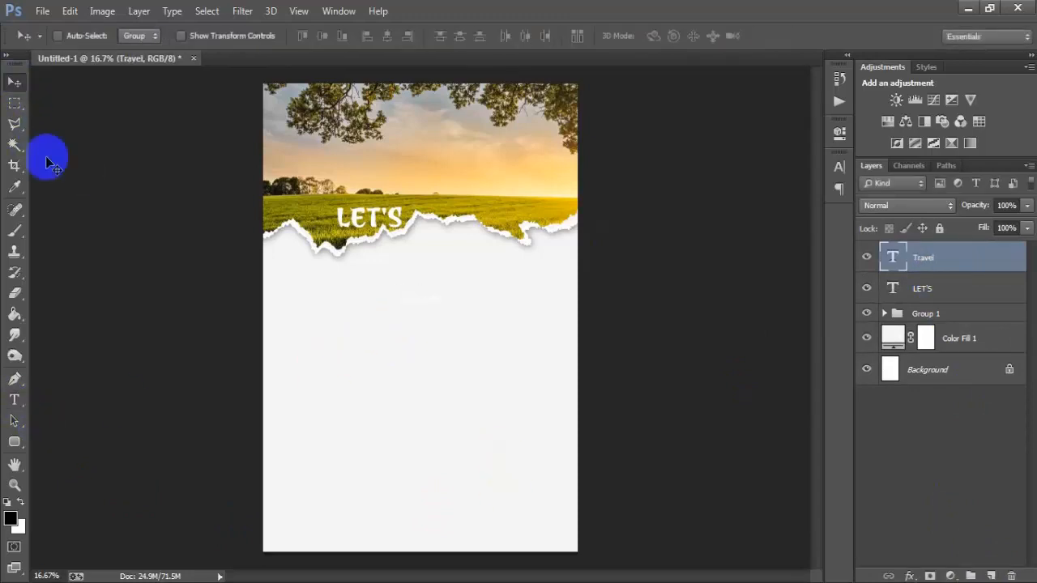
- Set the Travel text colour to blue 0076A3
click(840, 168)
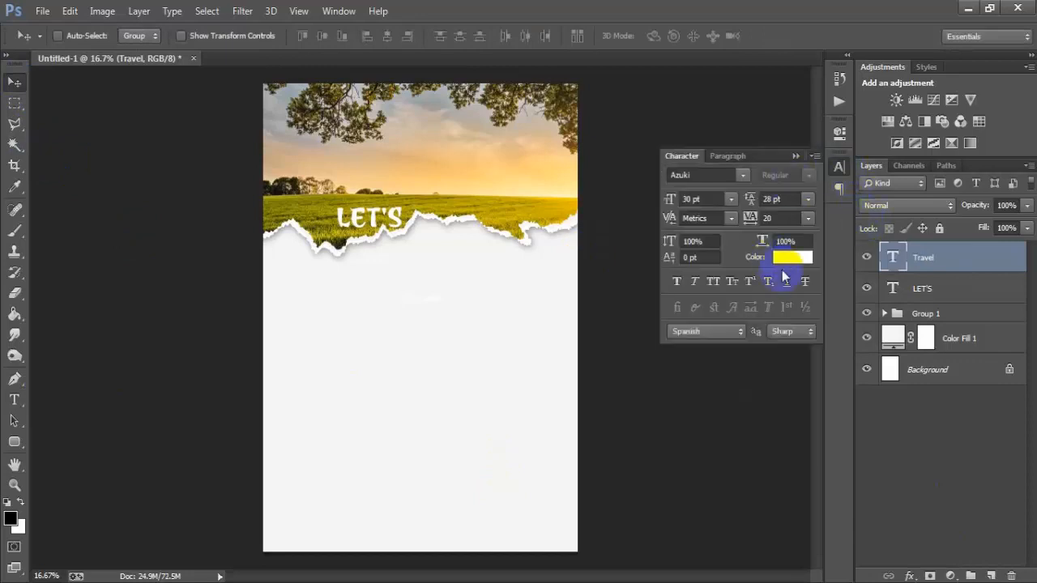
click(797, 260)
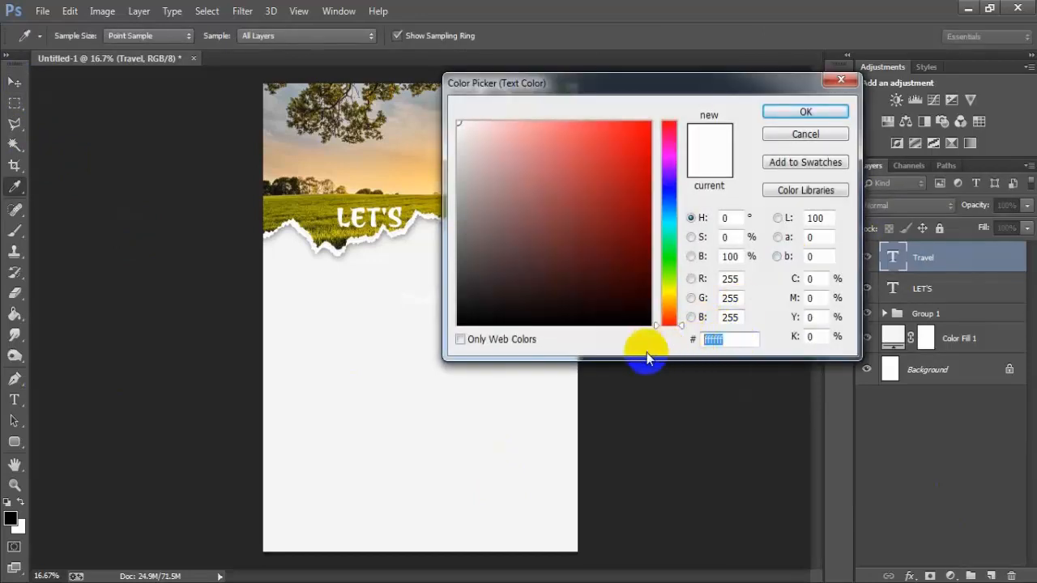
text(00)
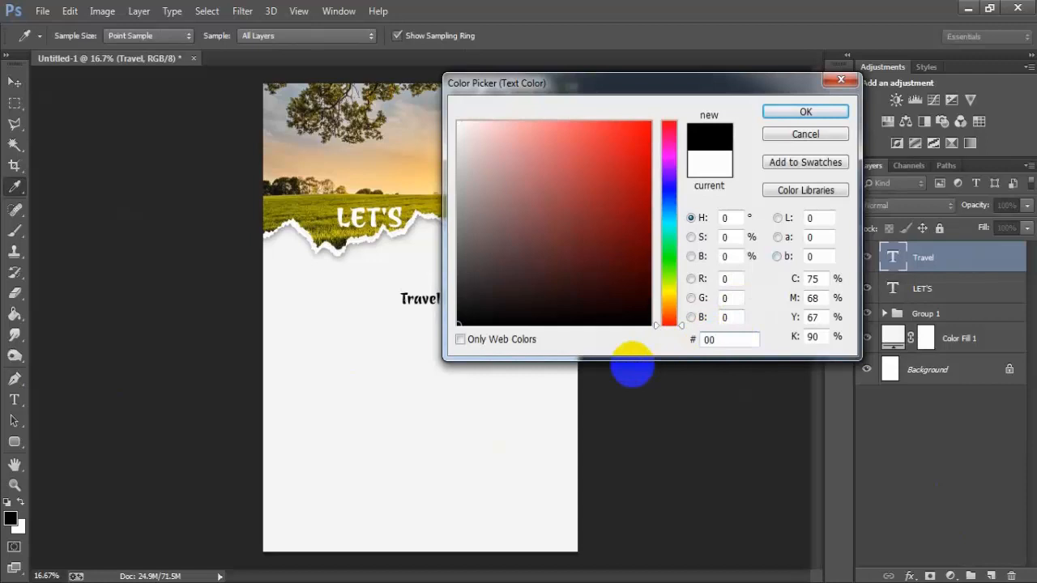
text(76)
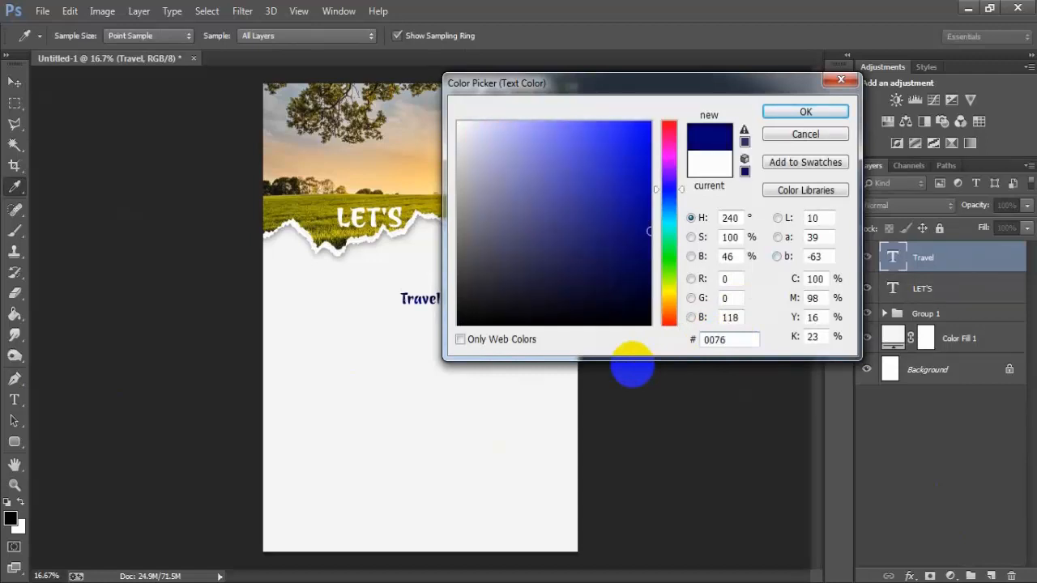
text(A3)
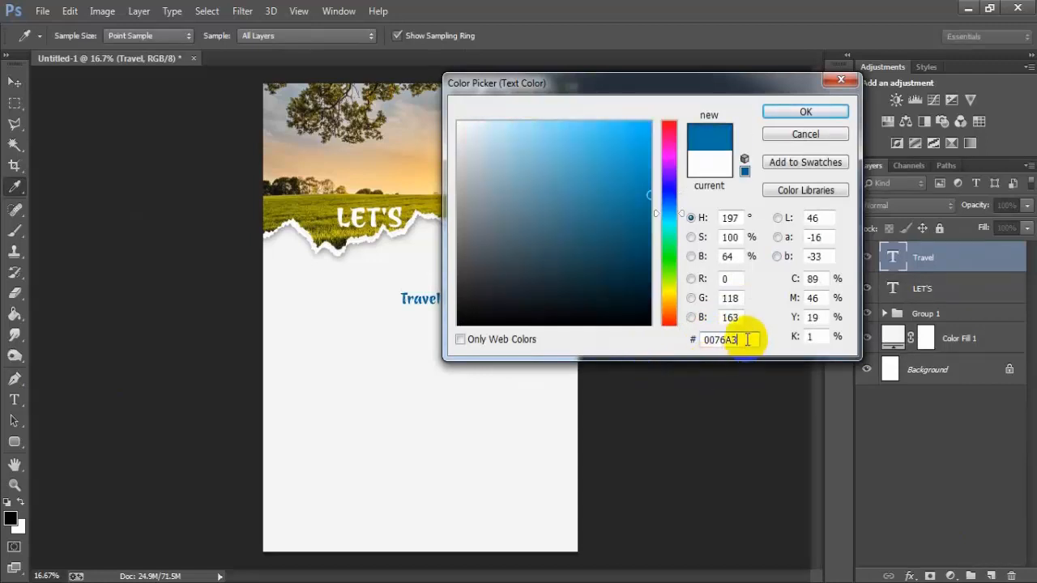
drag(740, 342, 648, 348)
click(812, 111)
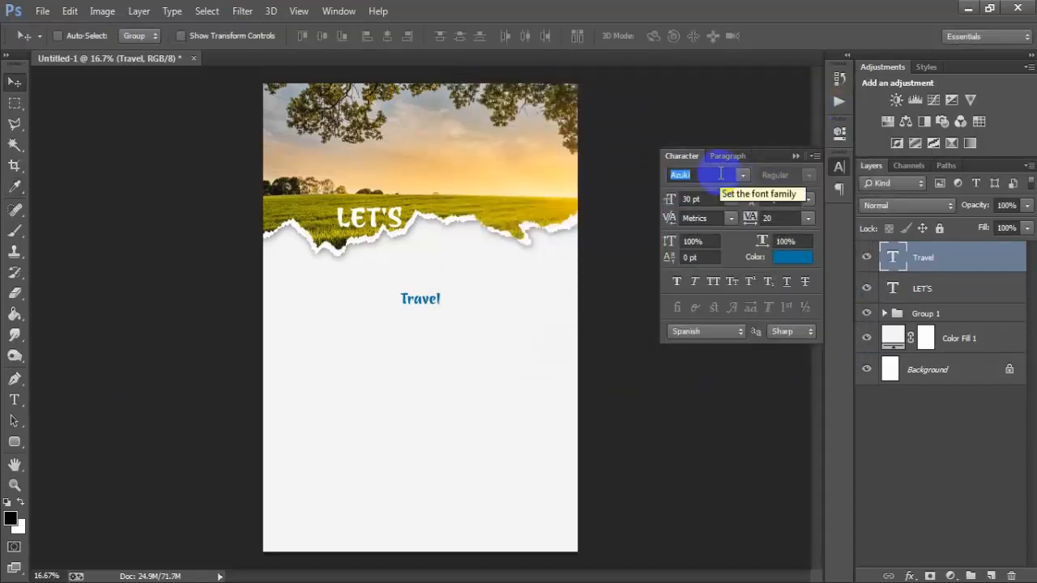
- Change the Travel text's font to Barthilda and apply faux bold
text(Barthilda)
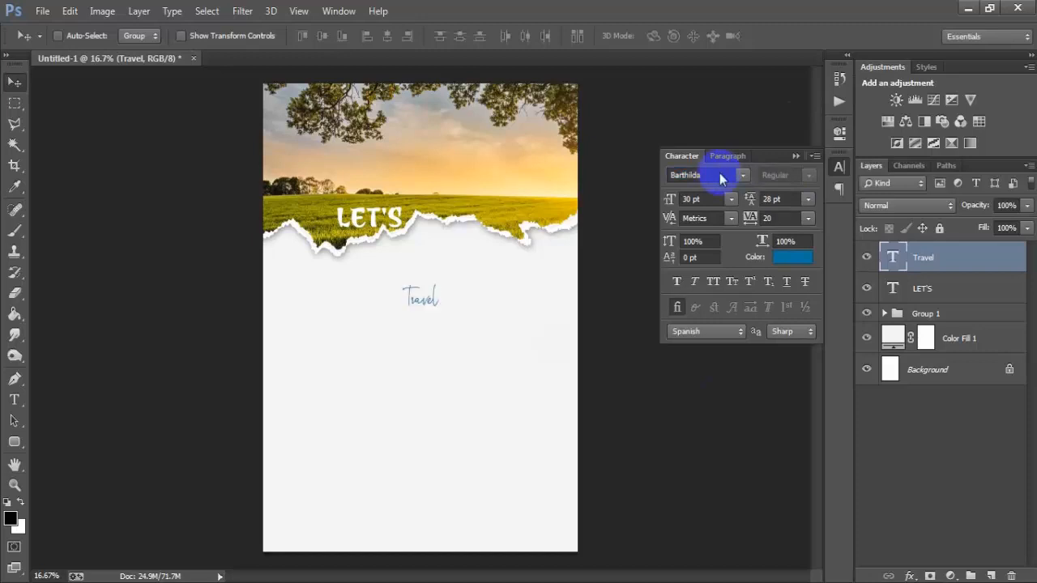
click(678, 281)
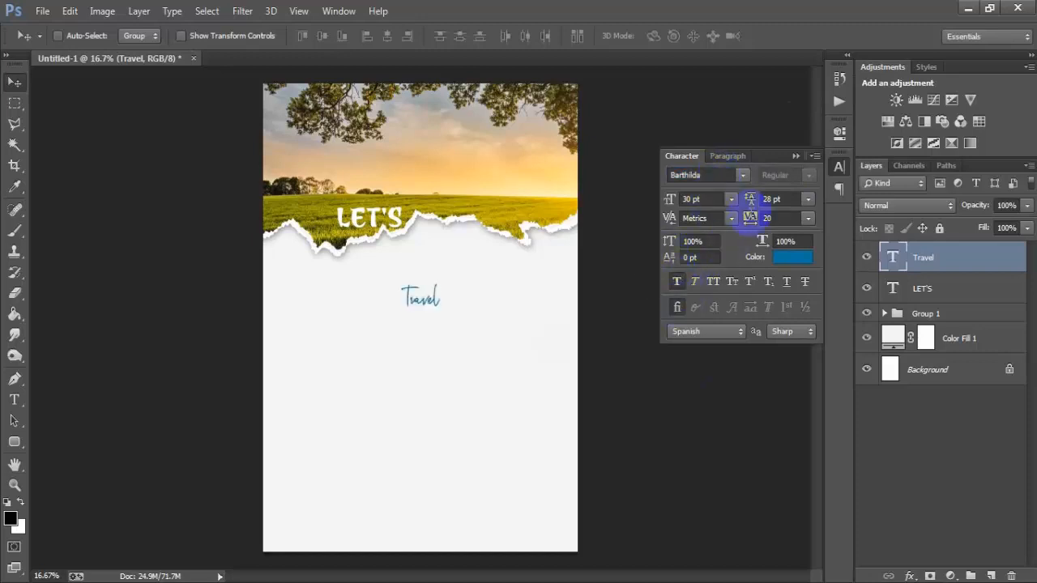
click(795, 156)
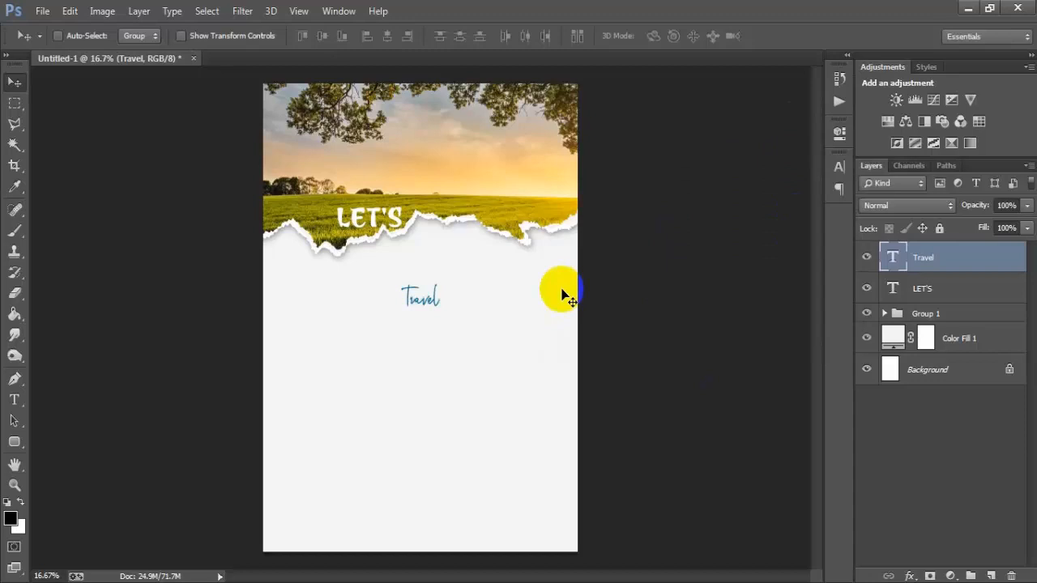
- Scale the Travel text to about 340.67%, rotate it about -6.23° and place it just under LET'S across the torn edge
key(ctrl+t)
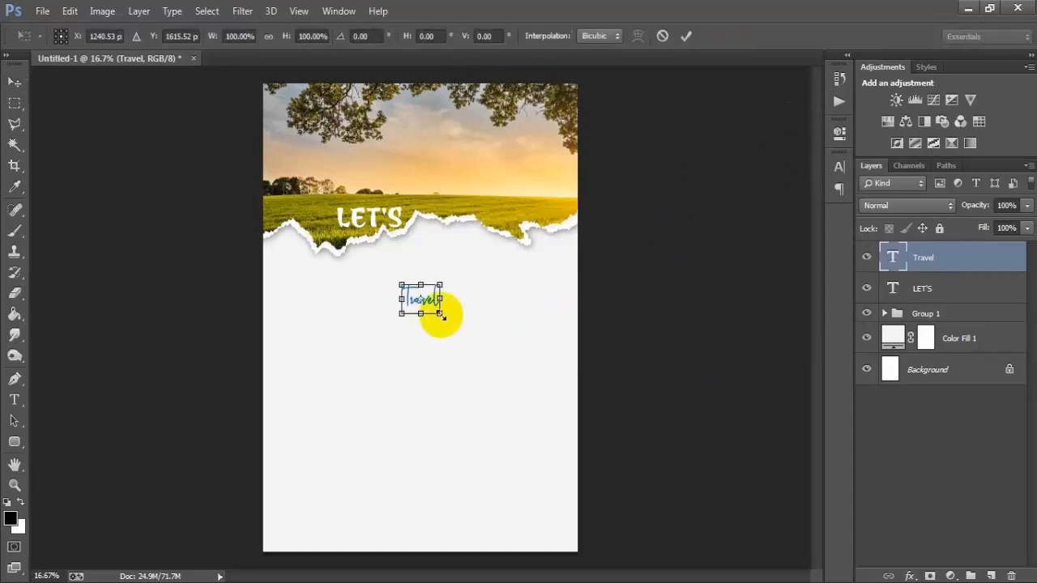
drag(442, 317, 447, 289)
drag(502, 365, 512, 360)
drag(458, 284, 455, 284)
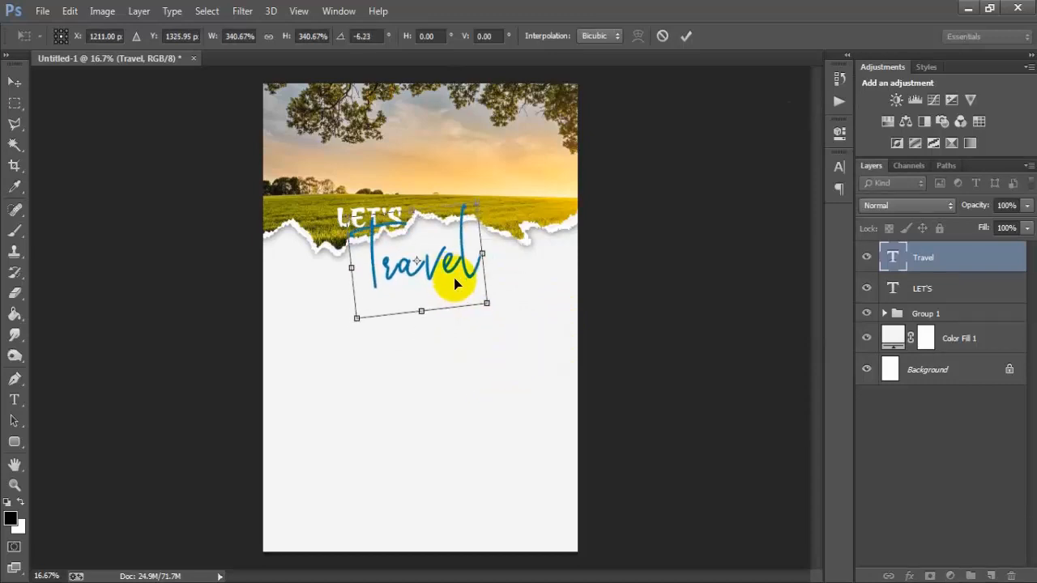
click(685, 36)
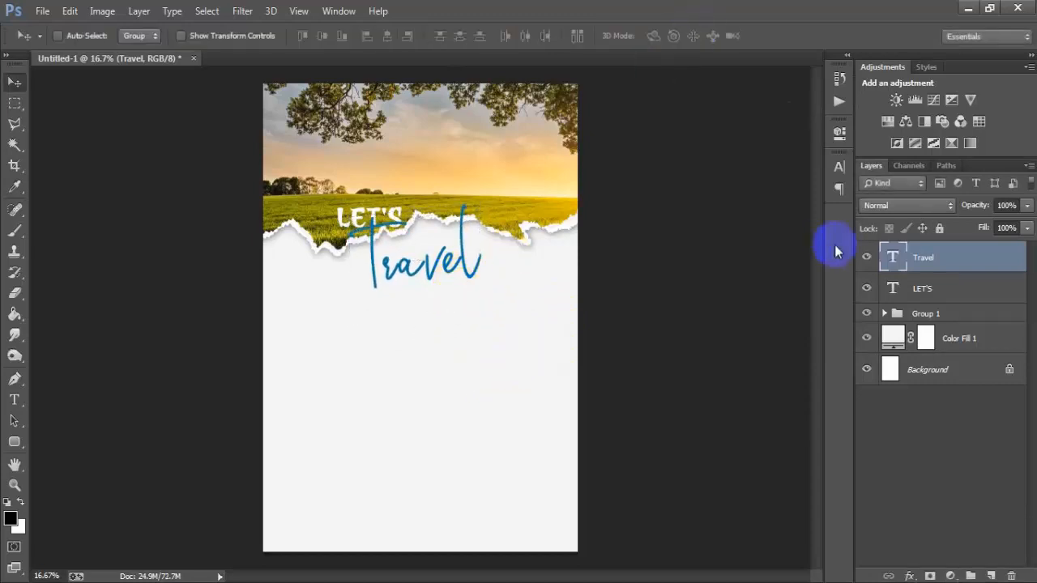
- Nudge the Travel text slightly down and move its layer below the LET'S layer
key(shift+Down)
key(shift+Down)
key(shift+Down)
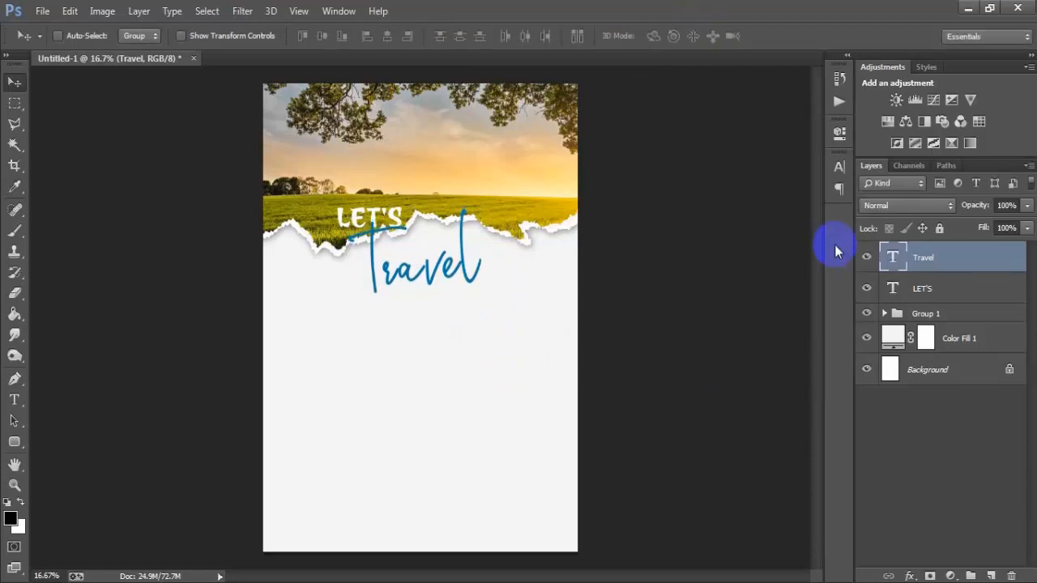
click(972, 261)
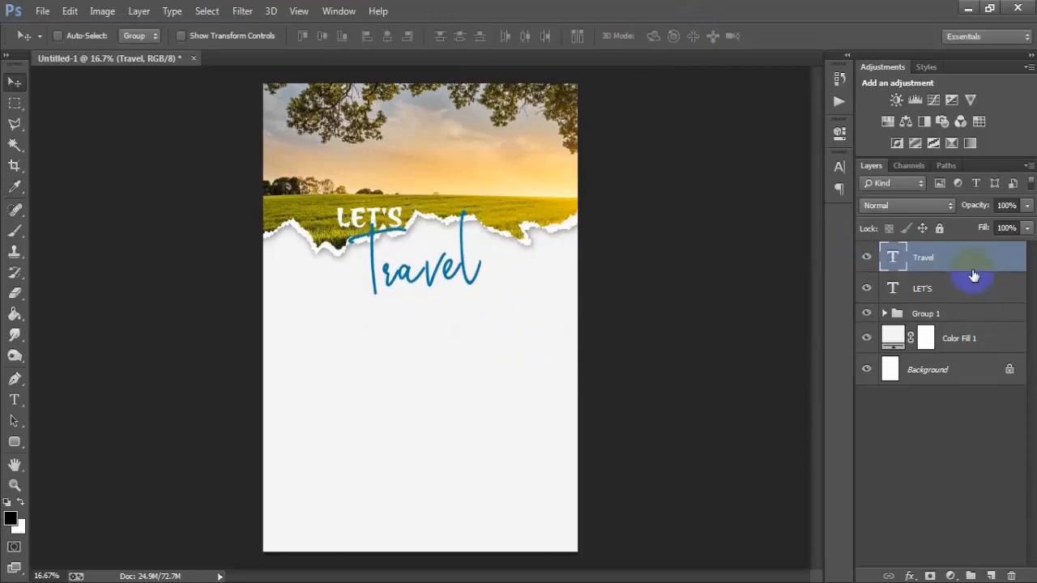
drag(974, 277, 976, 302)
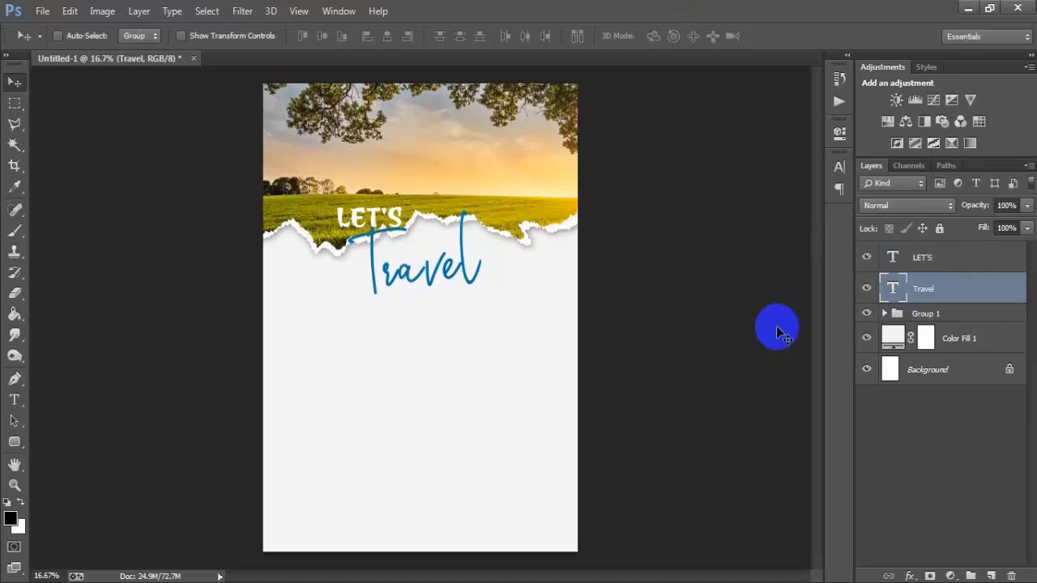
- Centre the Travel text horizontally on the canvas and group it with the LET'S layer
ctrl+click(895, 370)
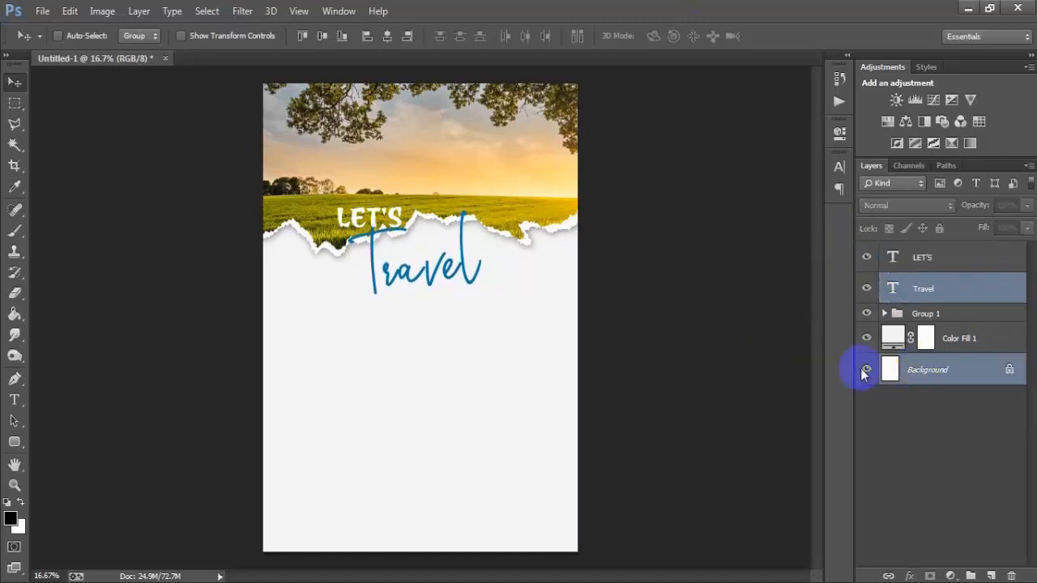
click(387, 38)
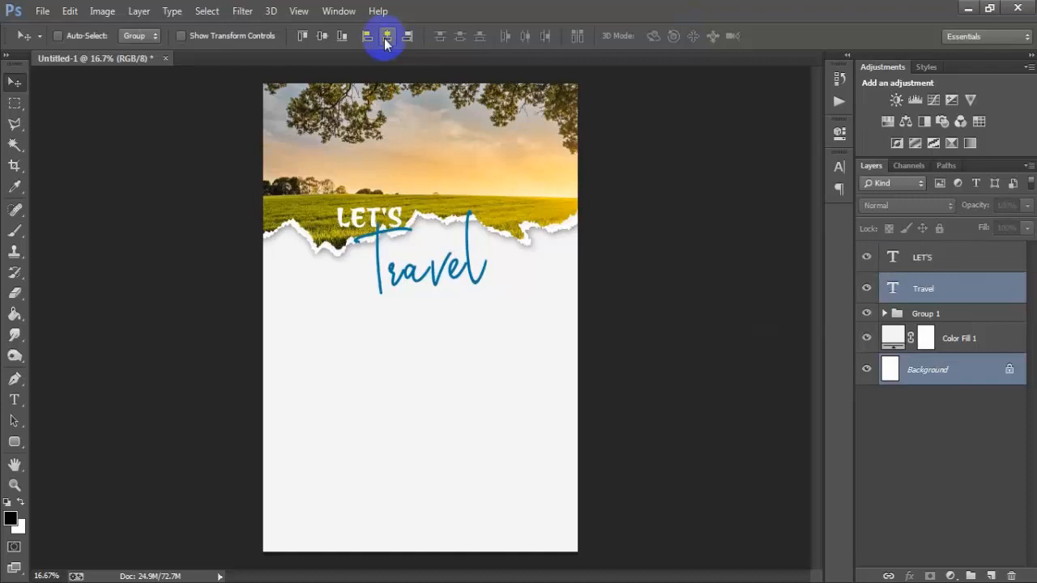
click(914, 255)
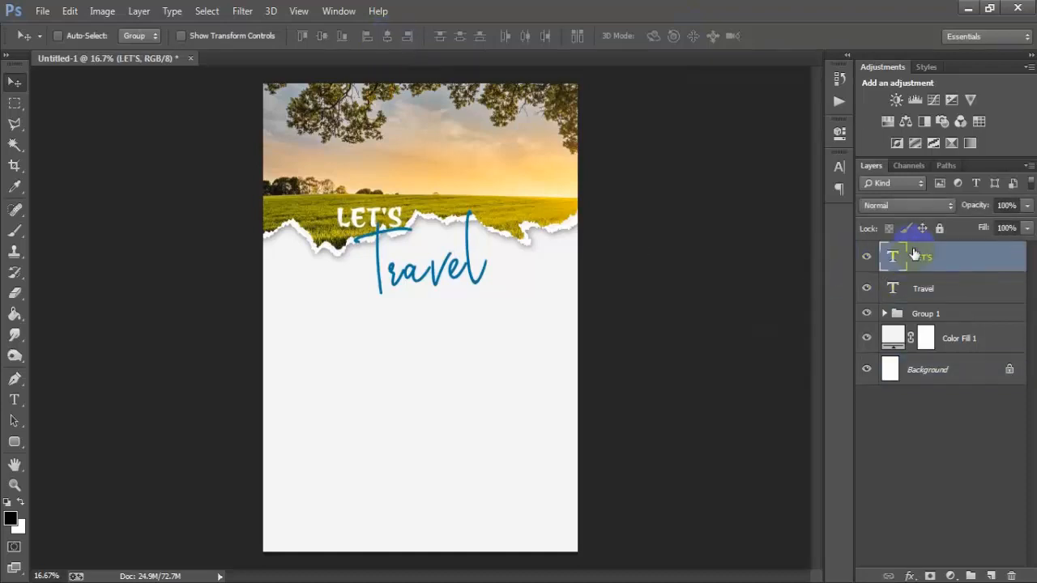
shift+click(945, 280)
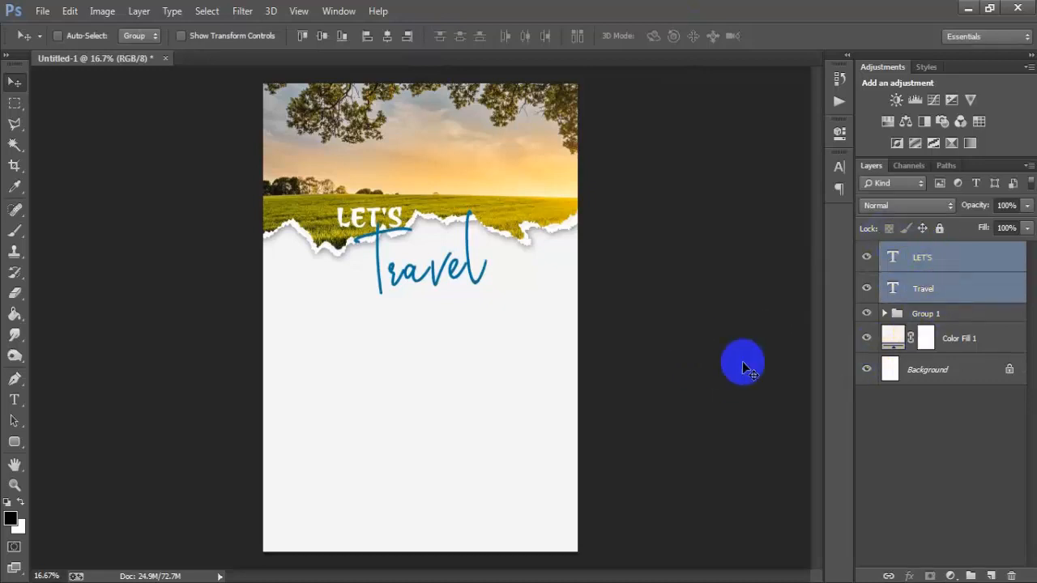
key(ctrl+g)
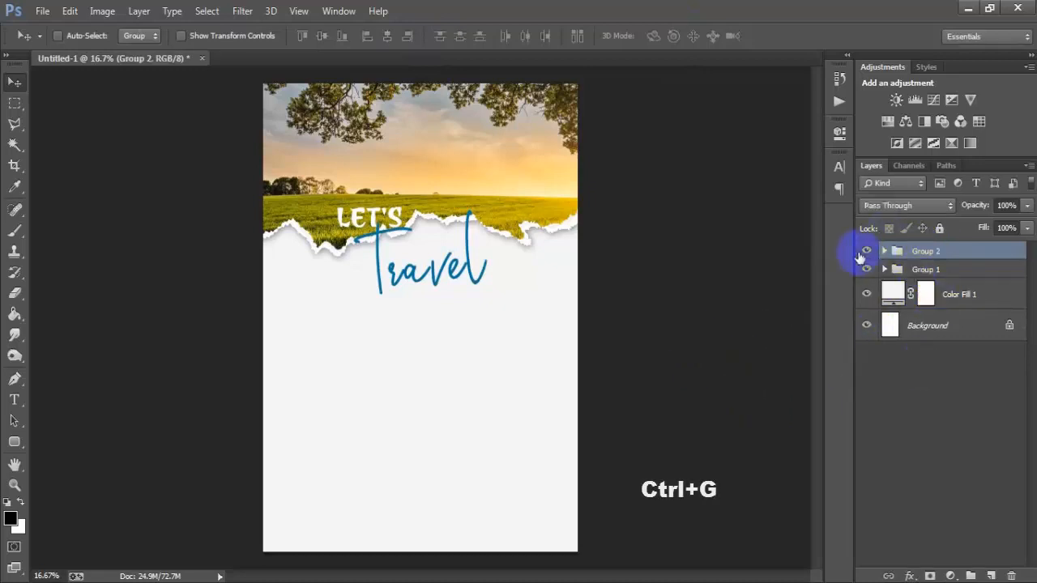
click(867, 251)
click(866, 252)
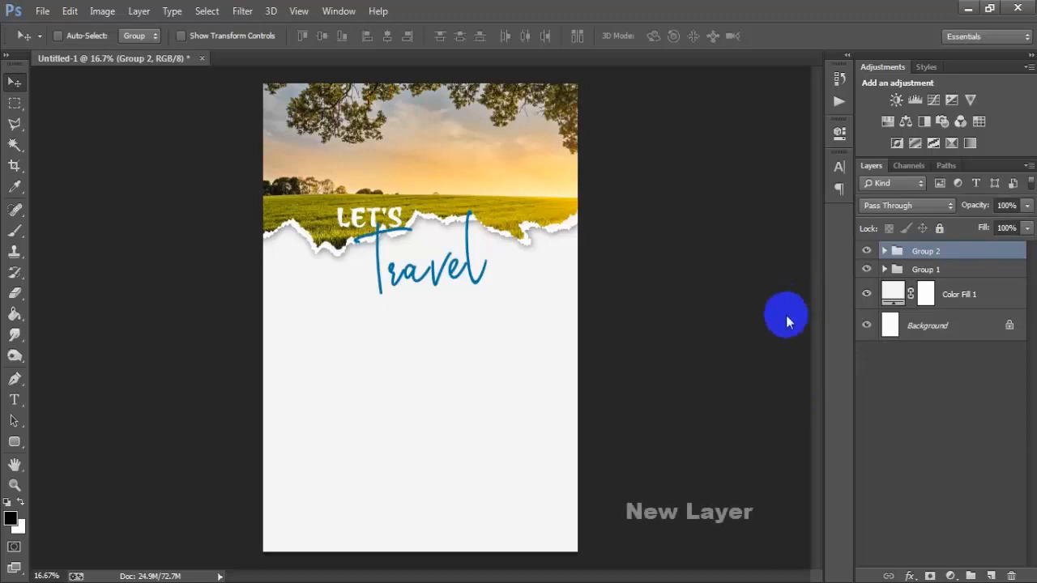
- Add a new layer and draw a circle about 605 px wide with the Ellipse tool, below the title toward the poster's left side
click(990, 576)
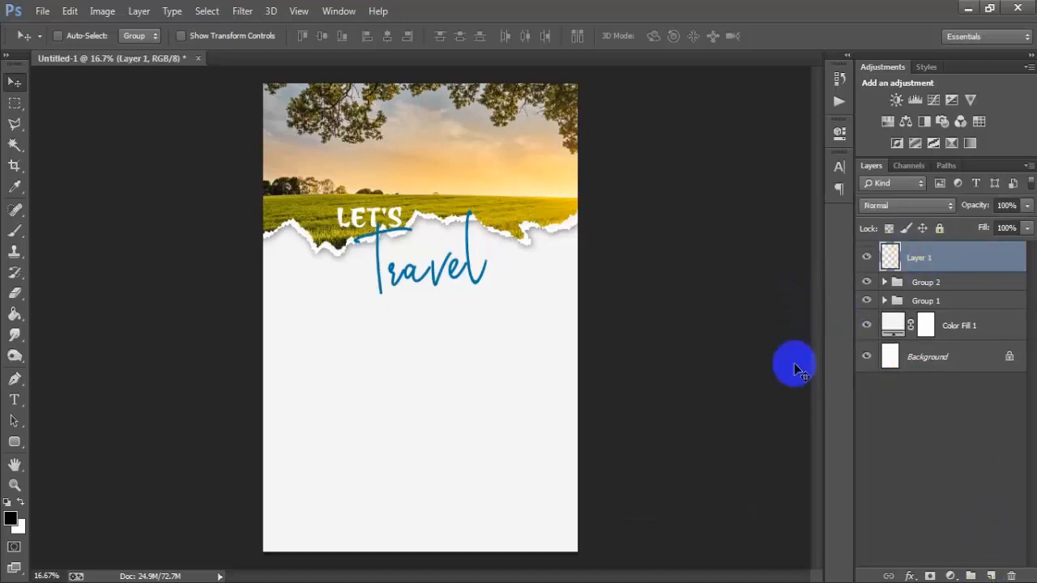
drag(22, 446, 101, 468)
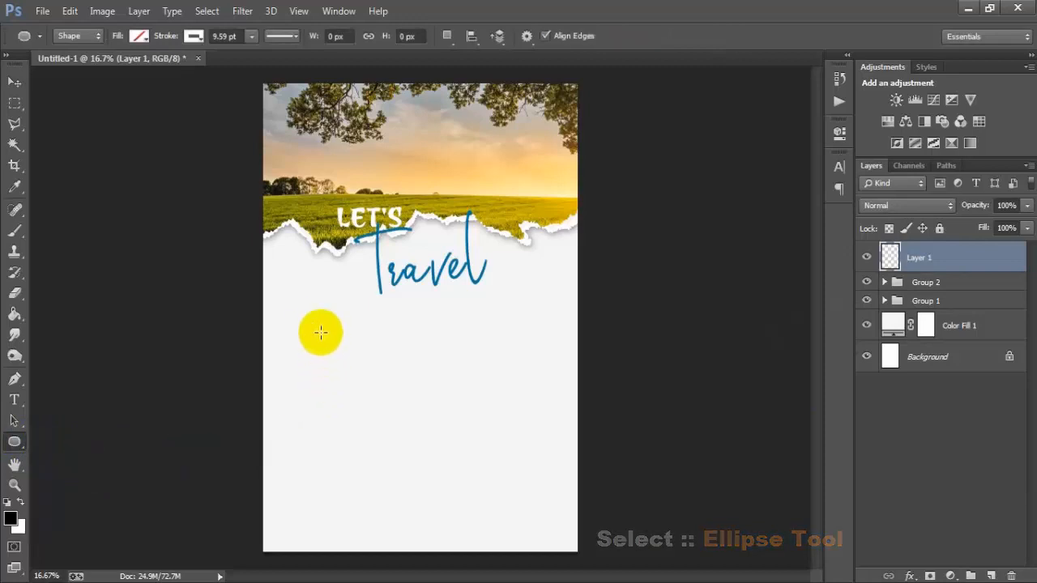
drag(309, 331, 387, 440)
- Give the circle a solid black fill and remove its stroke
click(624, 250)
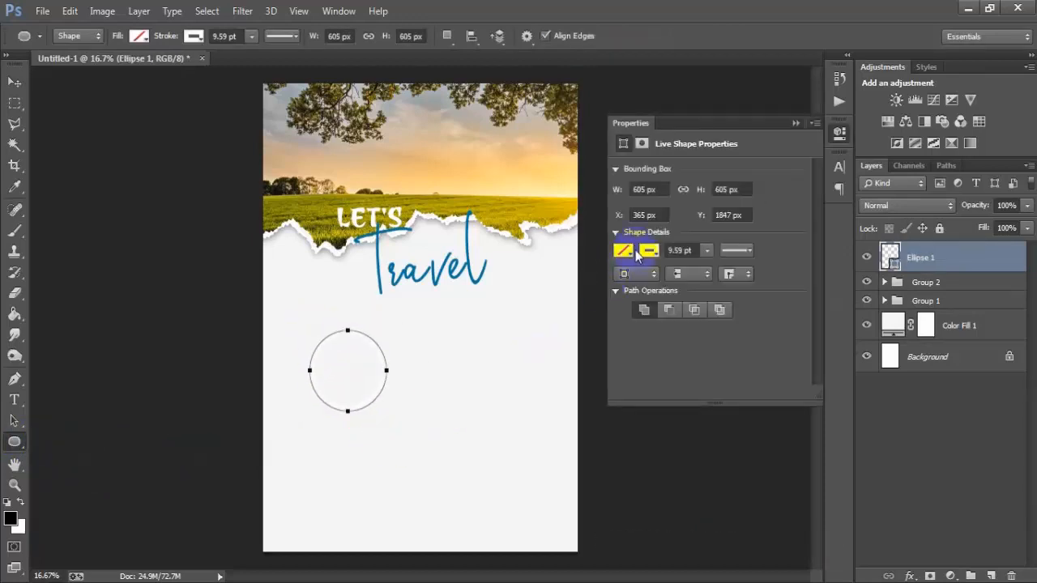
click(664, 282)
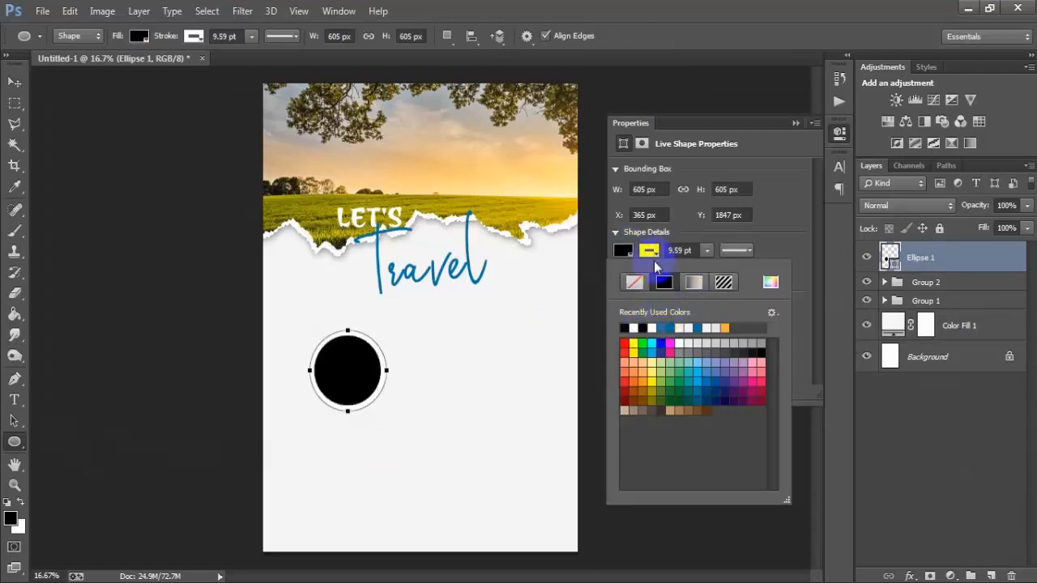
click(634, 281)
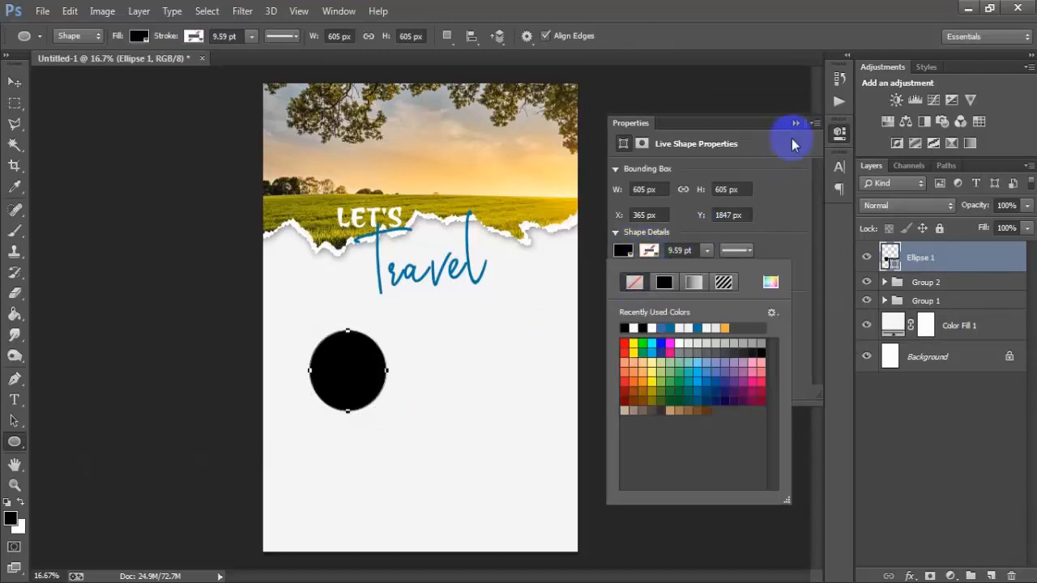
click(800, 124)
- Move the circle slightly up and duplicate it twice, placing the copies beside it to make a row of three
click(15, 82)
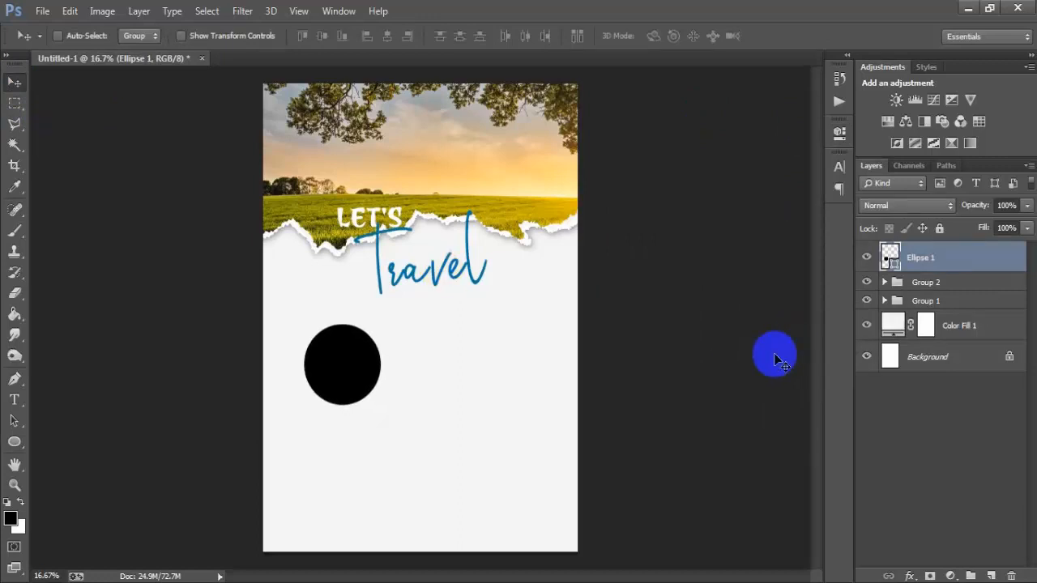
key(ctrl+j)
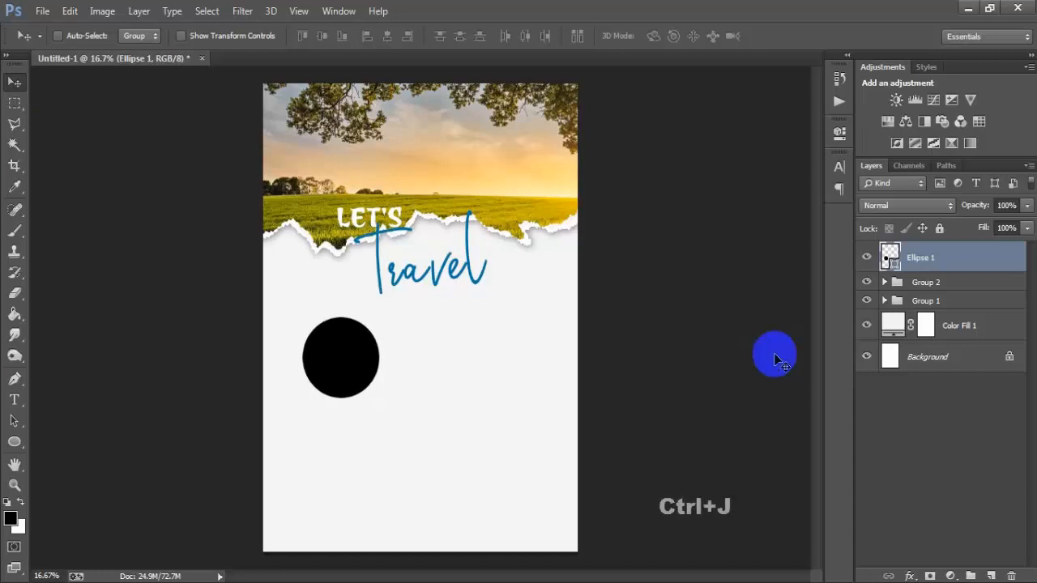
drag(389, 398, 535, 375)
key(ctrl+j)
- Rasterize the three circle layers and put them in one group
shift+click(966, 318)
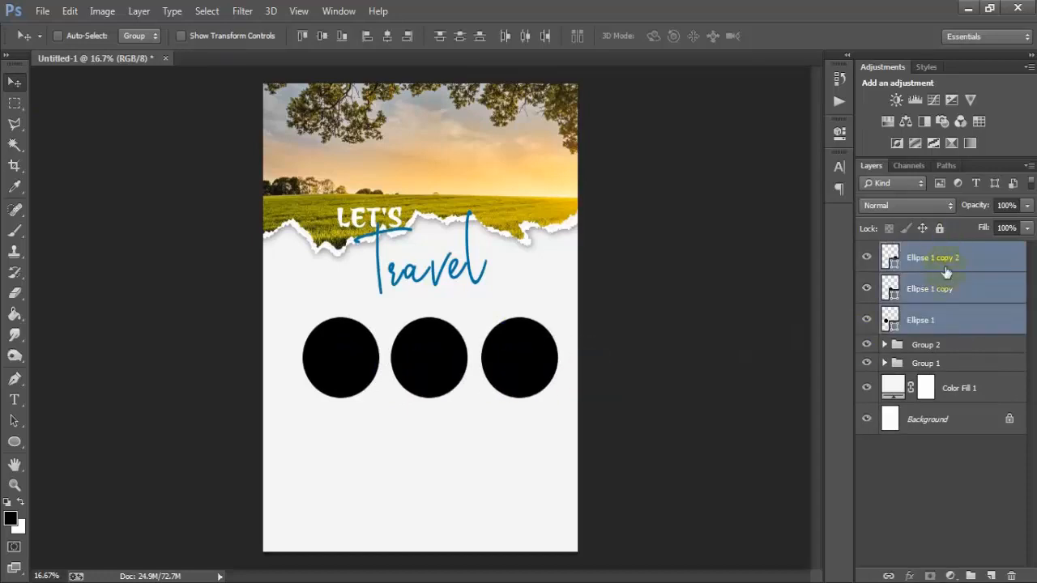
right_click(953, 292)
click(666, 220)
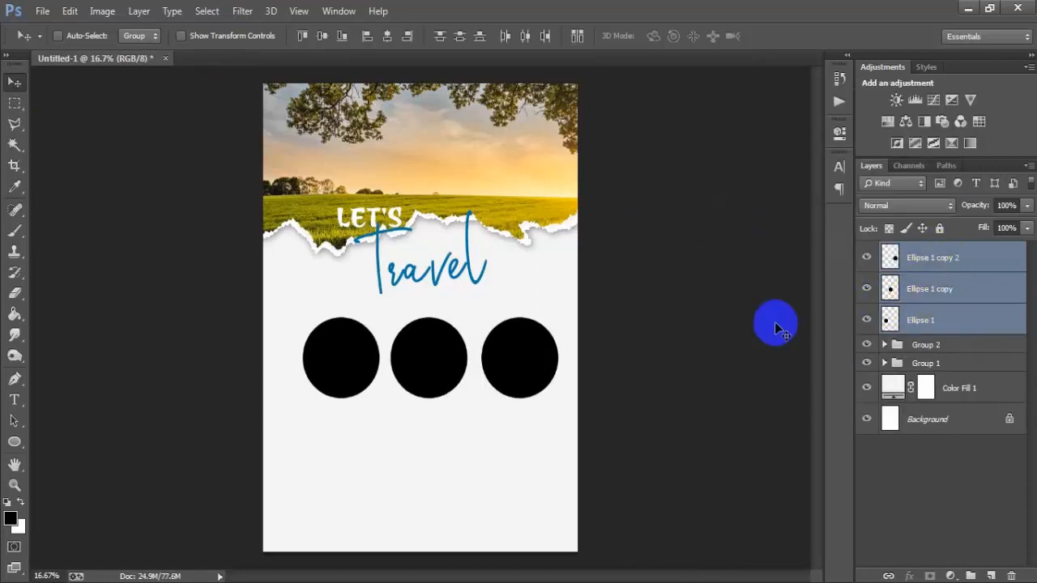
key(ctrl+g)
- Centre the circle group horizontally on the canvas and distribute its three circles evenly by their horizontal centres
click(946, 346)
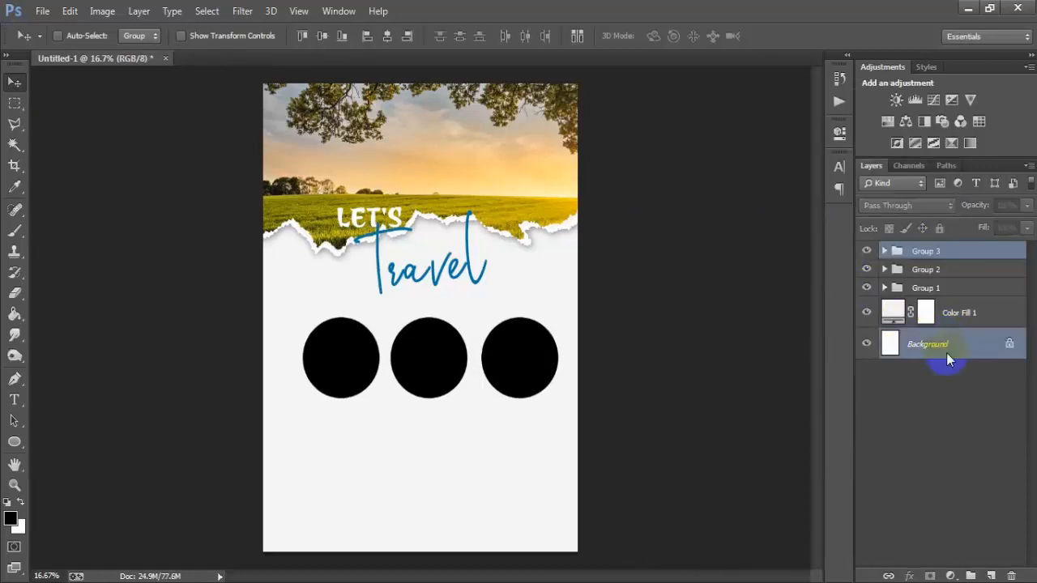
click(391, 38)
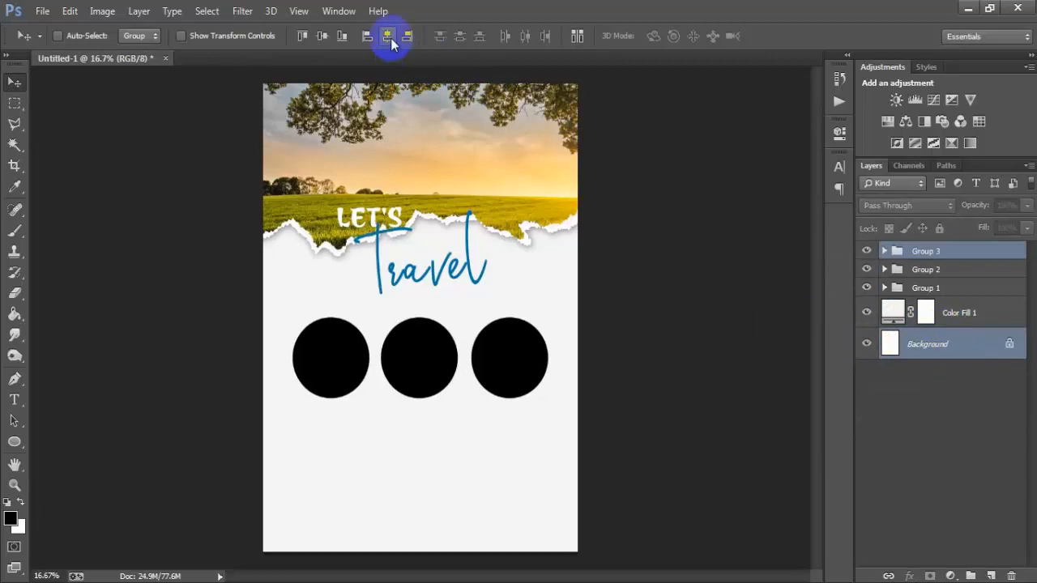
click(950, 251)
click(885, 252)
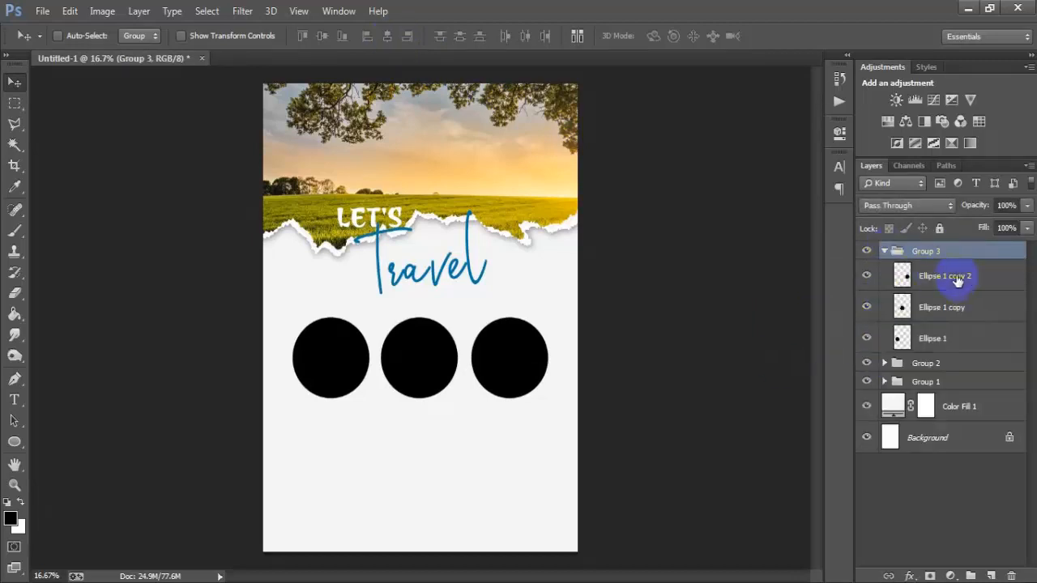
click(958, 280)
shift+click(954, 335)
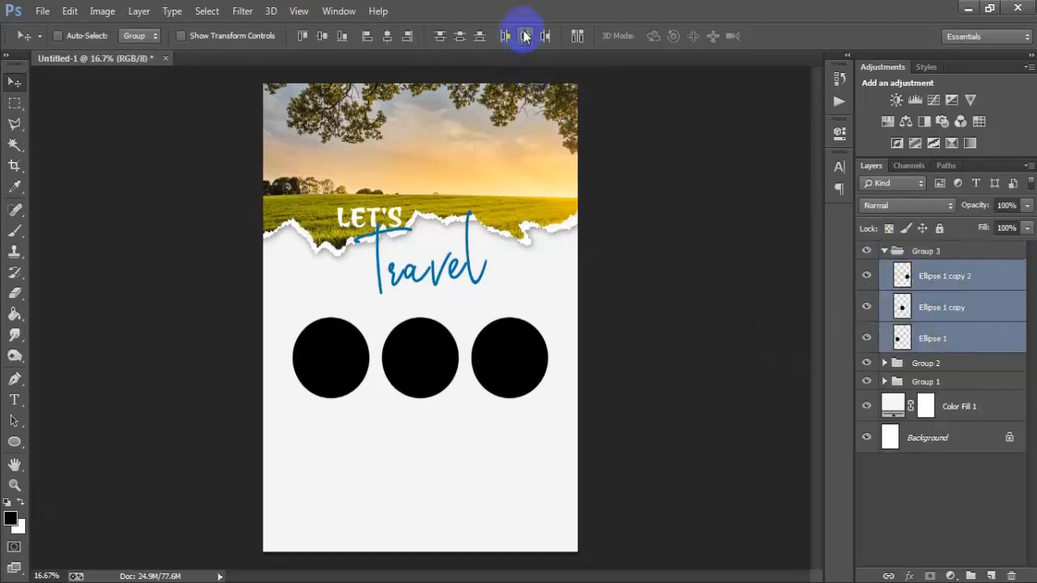
- Nudge the whole circle group up until the row sits just below the Travel text
click(922, 250)
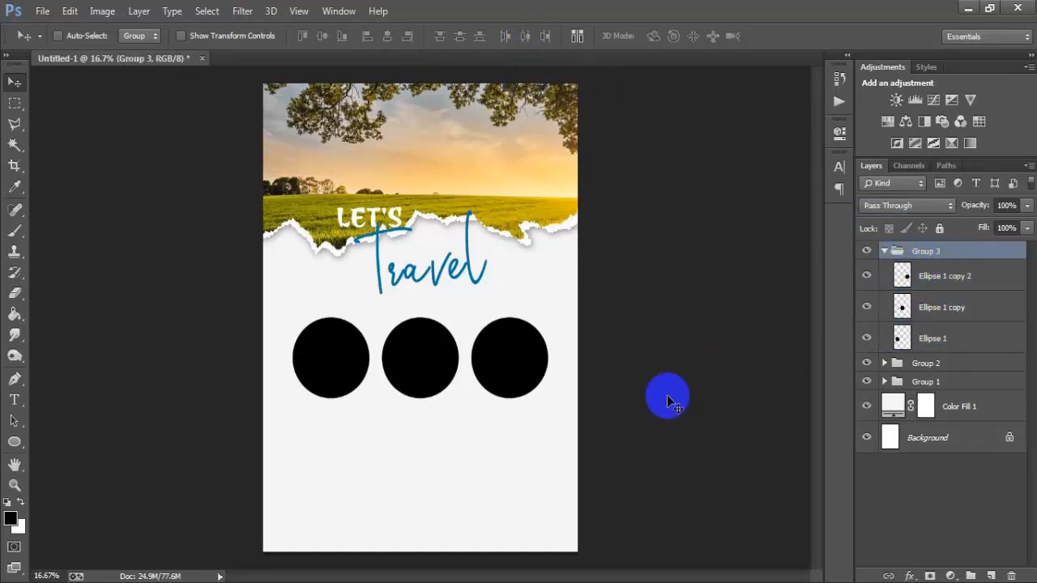
key(shift+Up)
key(shift+Up)
key(shift+Up)
key(shift+Up)
key(shift+Up)
key(shift+Up)
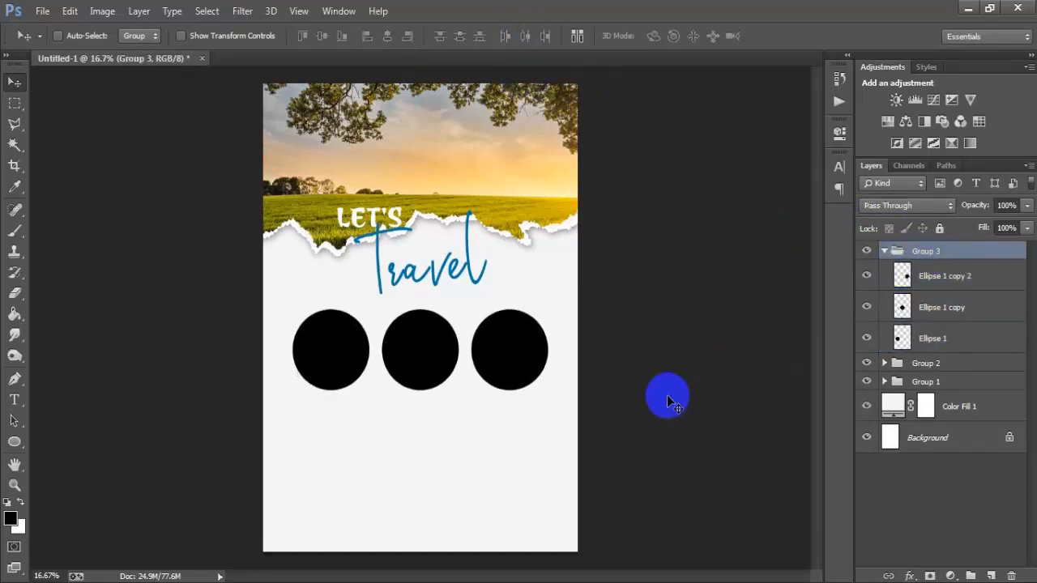
key(shift+Up)
key(shift+Up)
key(shift+Up)
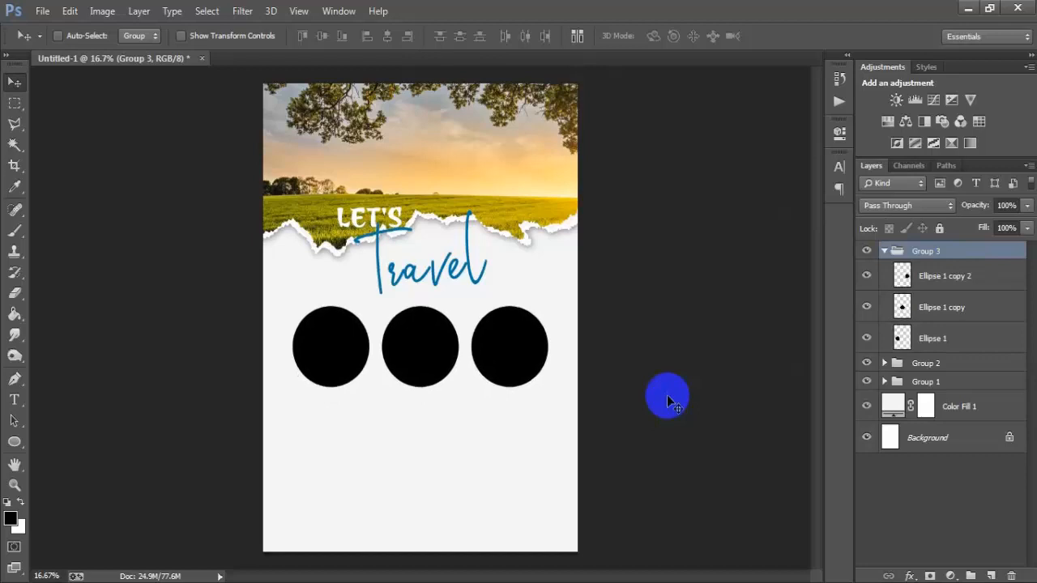
key(shift+Up)
key(shift+Up)
key(shift+Up)
key(shift+Up)
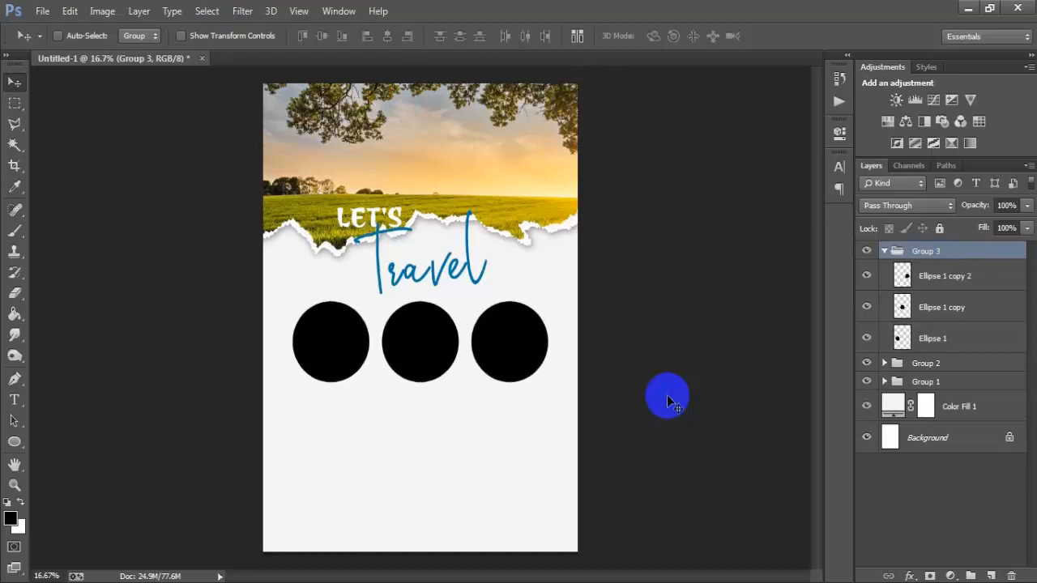
key(Down)
- Place the lake photo 00001 (1) as a linked image directly above the left circle's layer
click(905, 342)
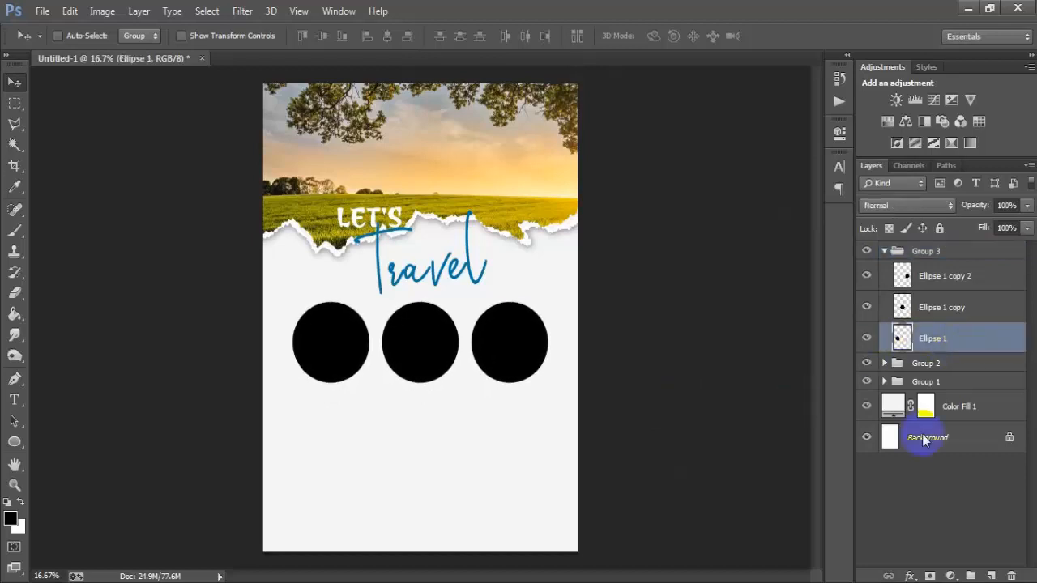
click(868, 340)
click(868, 340)
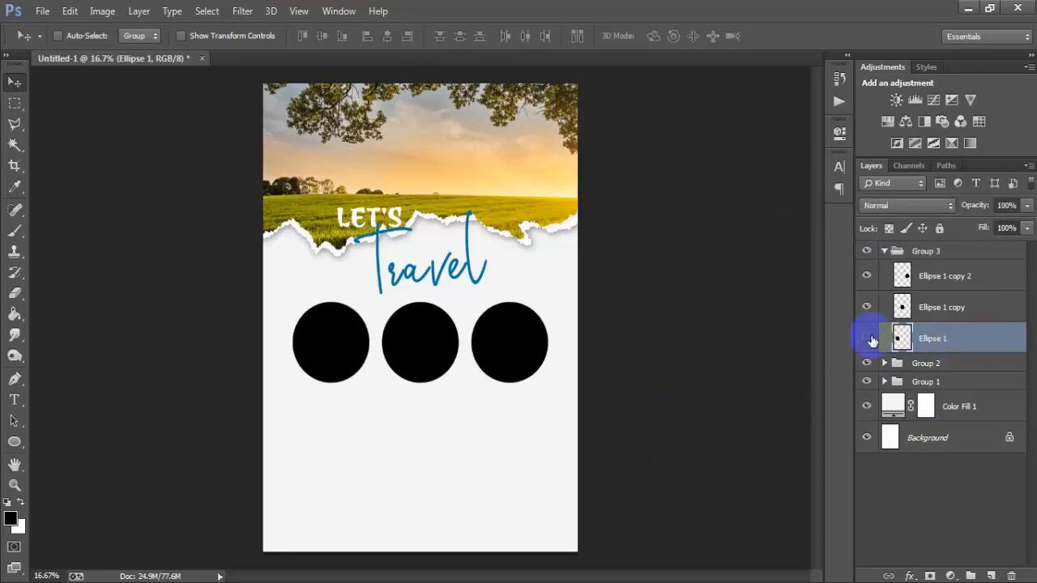
click(39, 9)
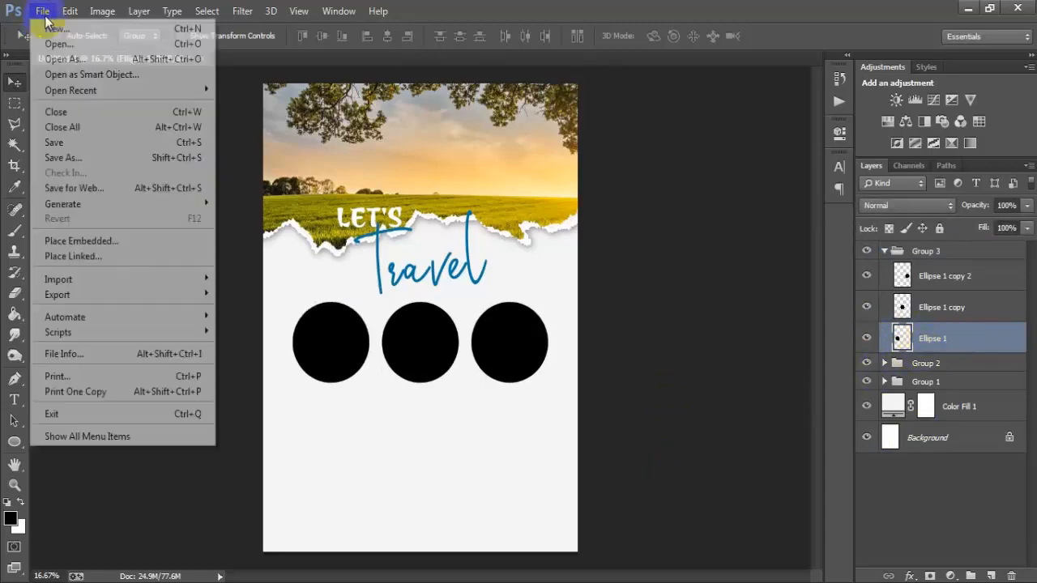
click(96, 256)
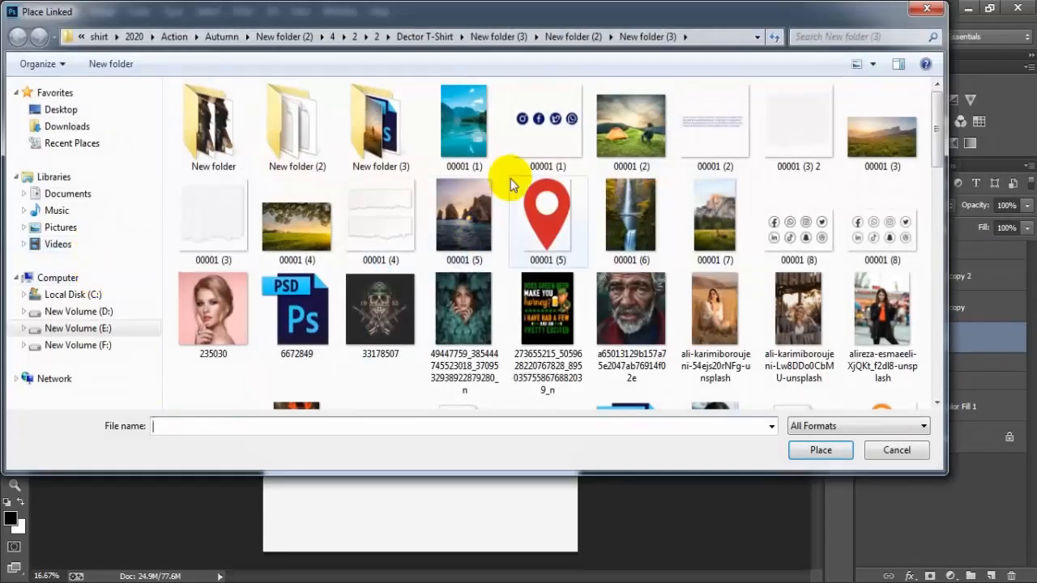
click(457, 129)
click(842, 452)
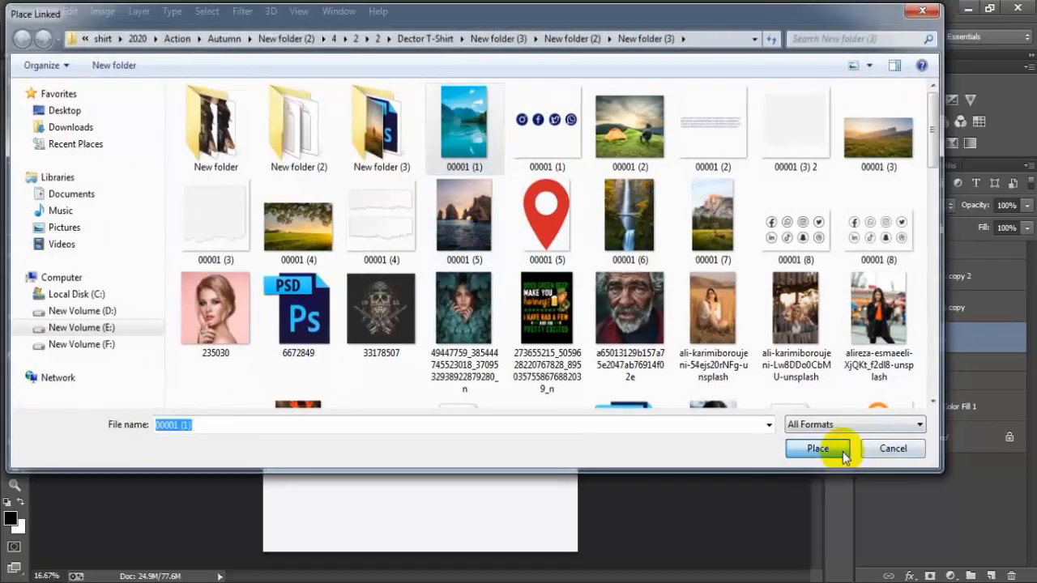
- Move the lake photo over the left circle and clip it to that circle with a clipping mask
click(417, 327)
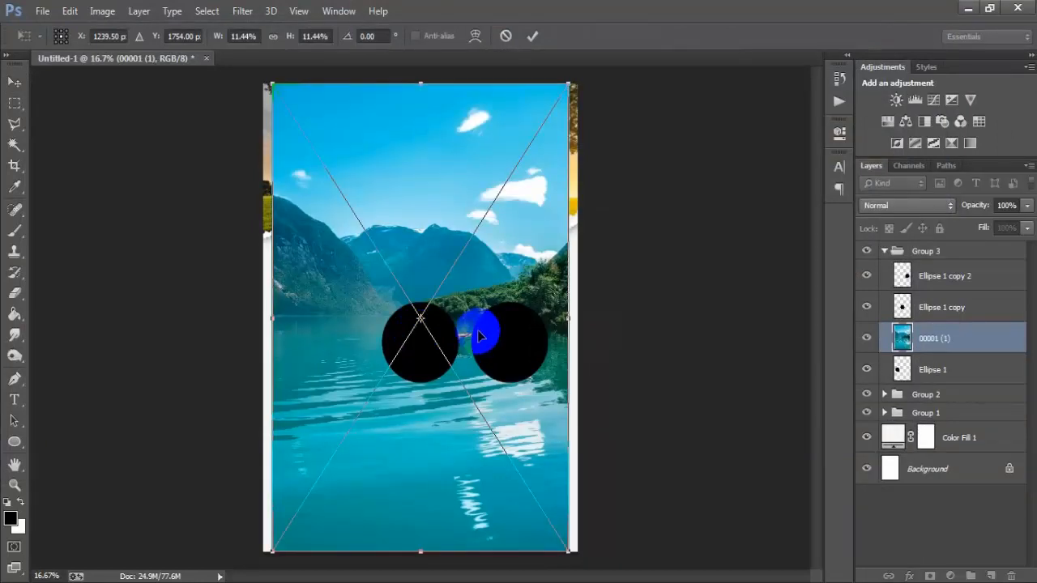
drag(476, 332, 388, 341)
click(532, 36)
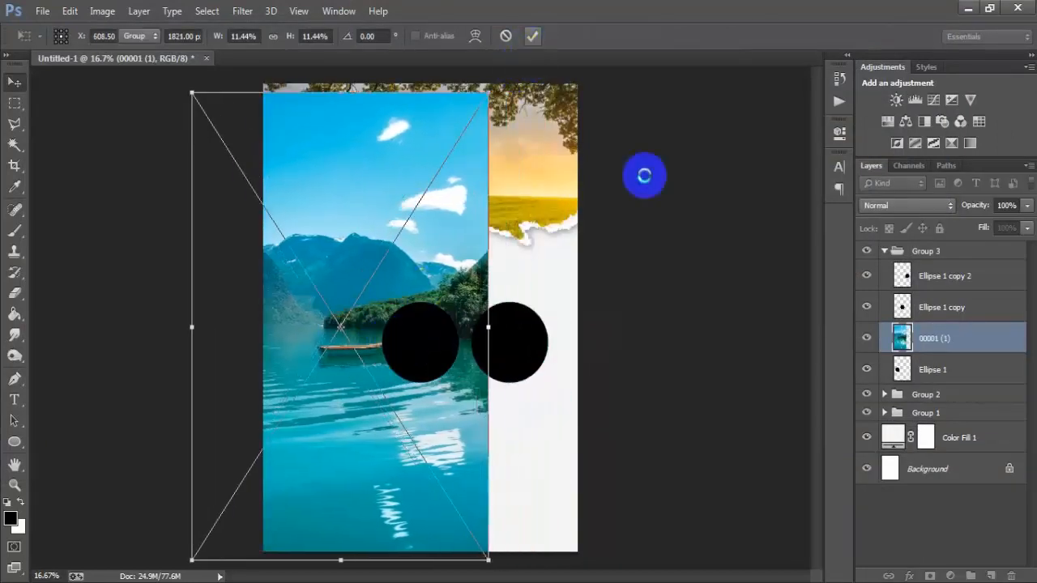
right_click(993, 340)
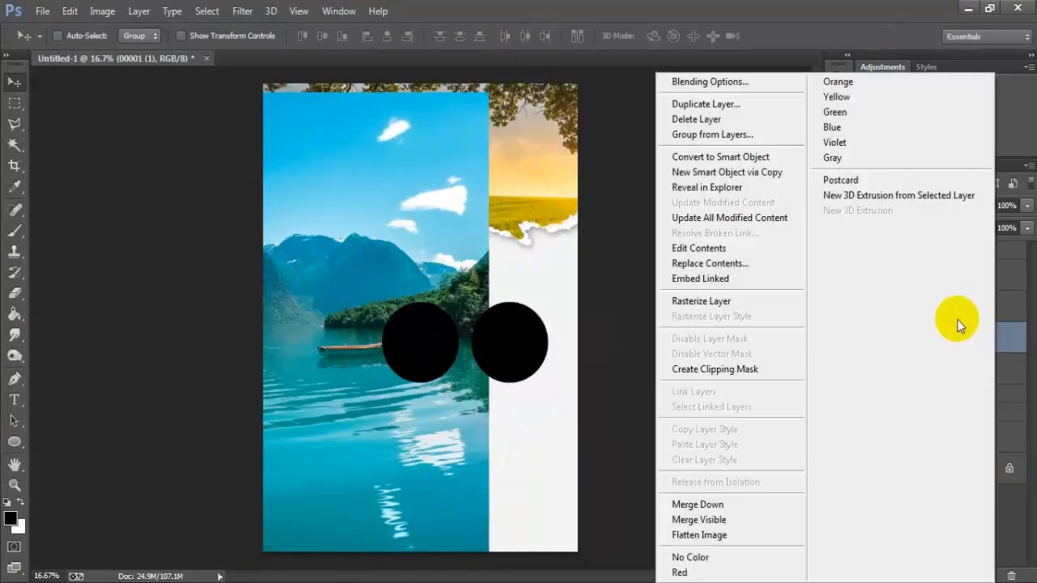
click(726, 370)
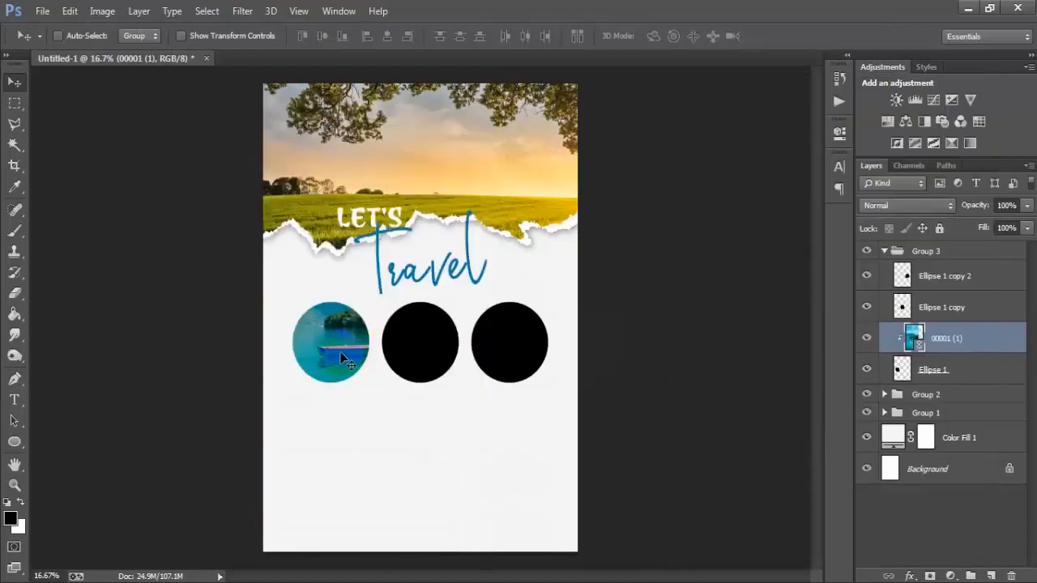
- Scale the clipped lake photo to about 6.95% and position it so the boat sits in the middle of the left circle
drag(341, 352, 321, 352)
key(ctrl+t)
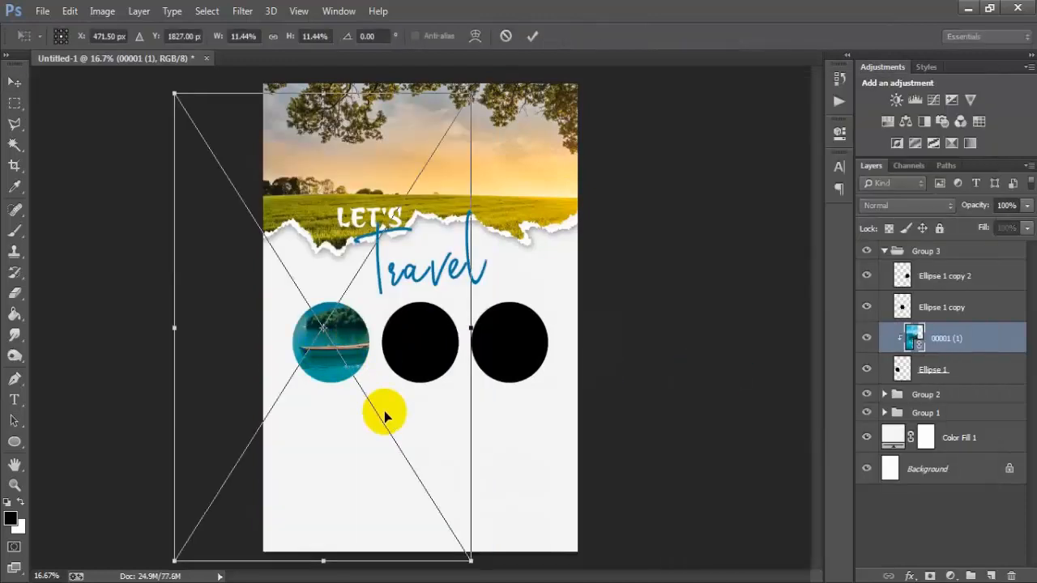
drag(470, 561, 429, 463)
mouse_move(393, 397)
mouse_down()
mouse_move(389, 408)
mouse_move(377, 399)
mouse_up()
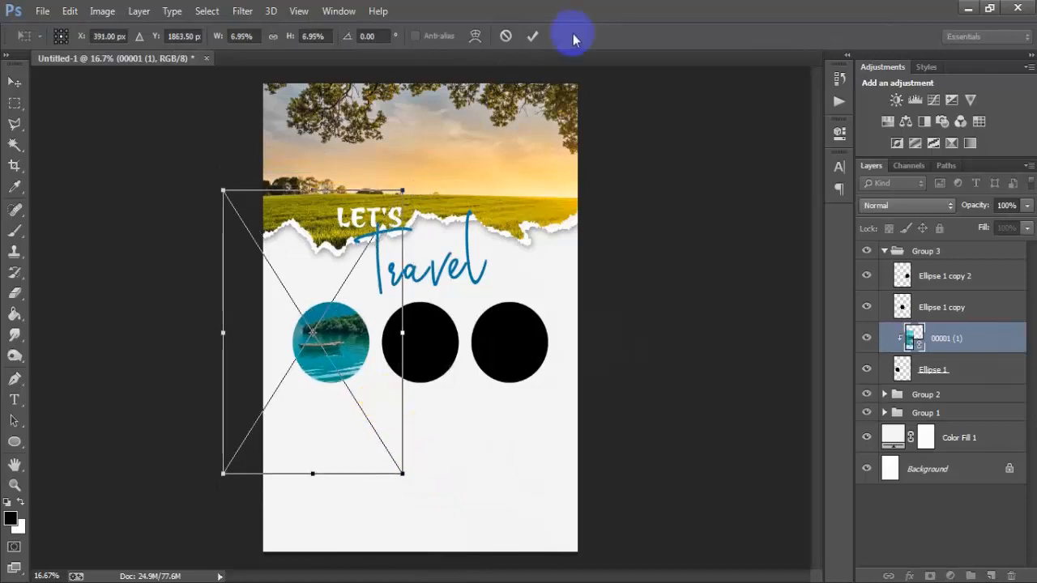
click(532, 37)
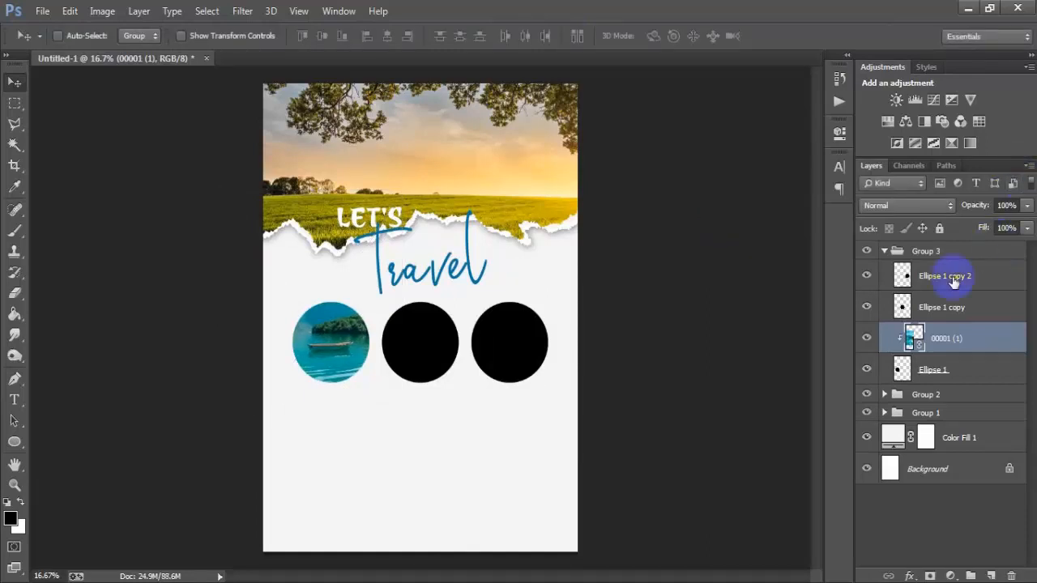
- Clip the deer photo 00001 (7) to the middle circle and the sea-rock photo 00001 (5) to the right circle, and collapse Group 3
click(932, 307)
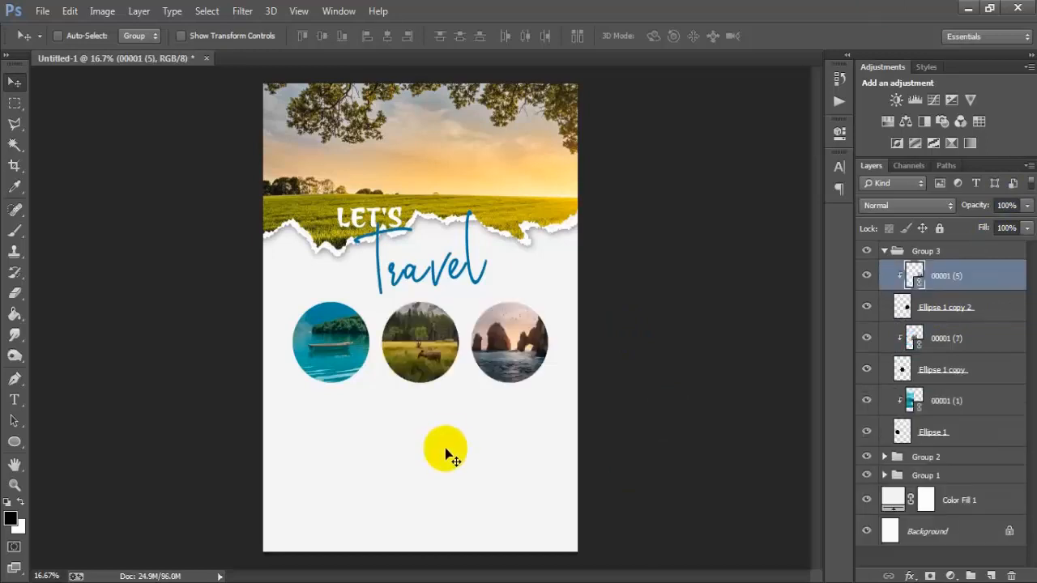
click(867, 338)
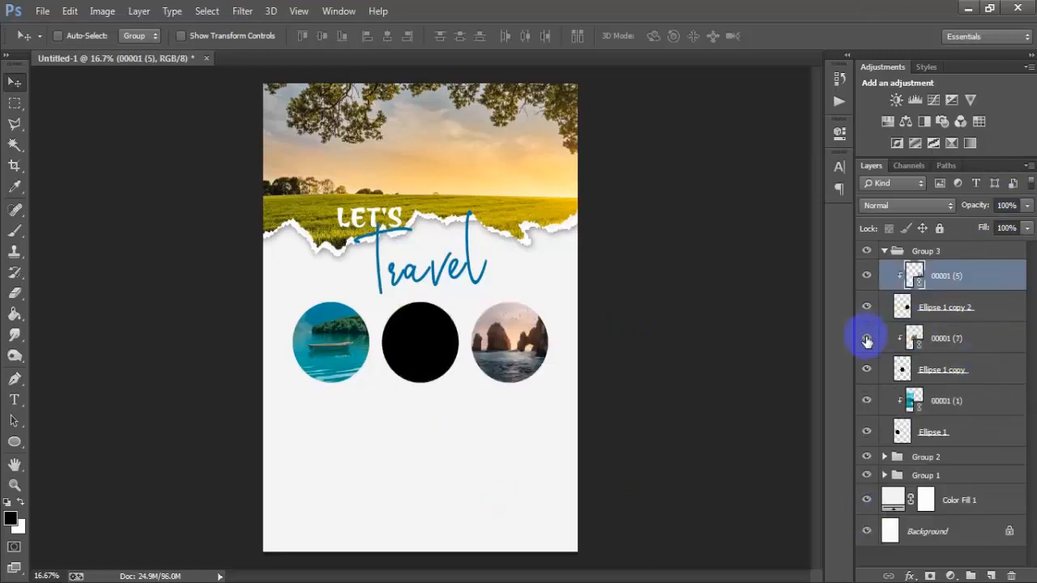
click(866, 337)
click(867, 276)
click(867, 276)
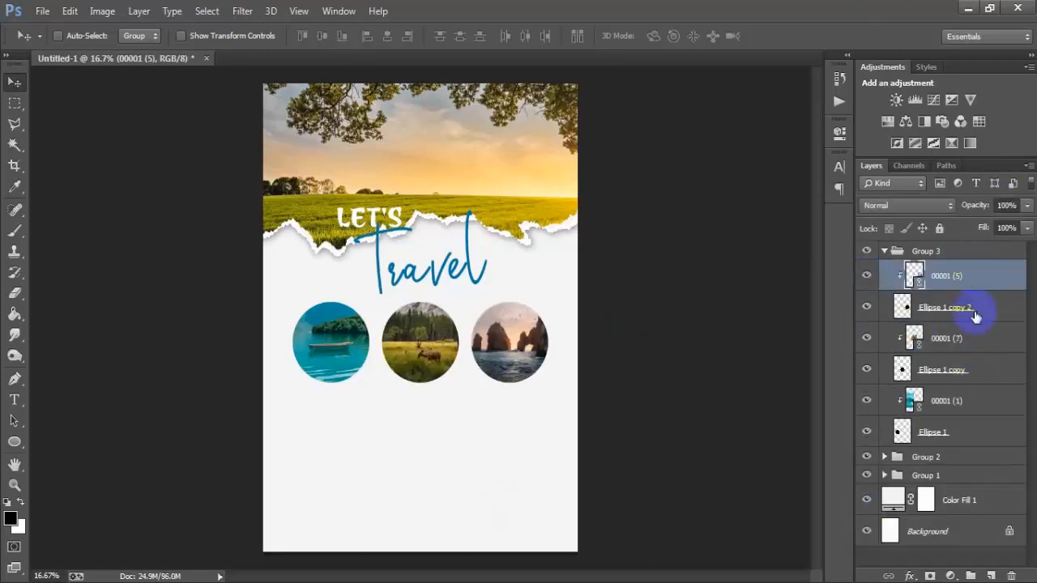
click(885, 251)
click(867, 251)
click(867, 251)
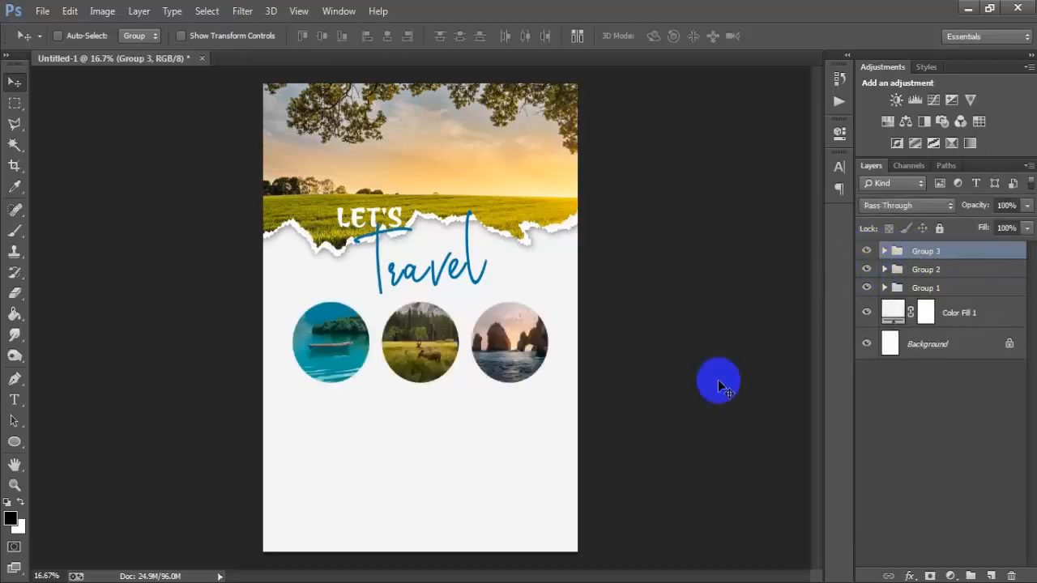
- On a new layer, draw a smaller circle of about 443 px below the lake photo circle
click(991, 575)
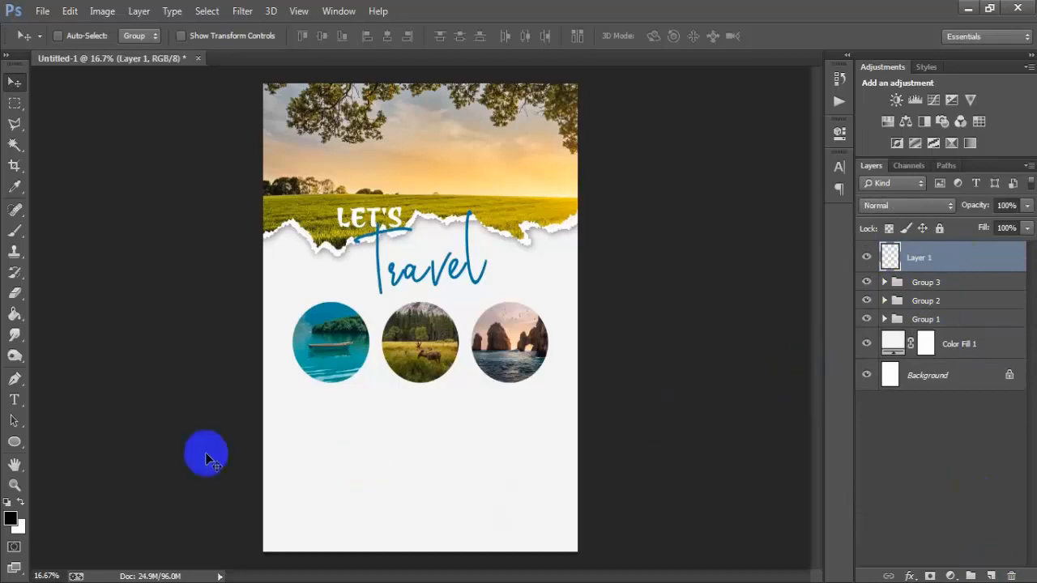
drag(14, 442, 77, 470)
drag(306, 397, 359, 475)
- Give the small circle a solid black fill and remove its stroke
click(624, 252)
click(648, 252)
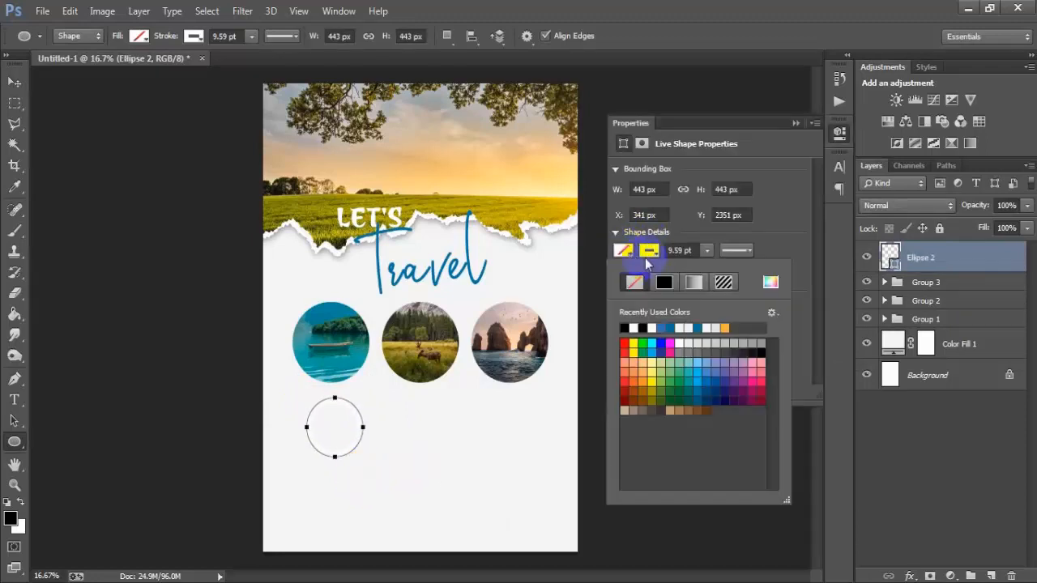
click(625, 326)
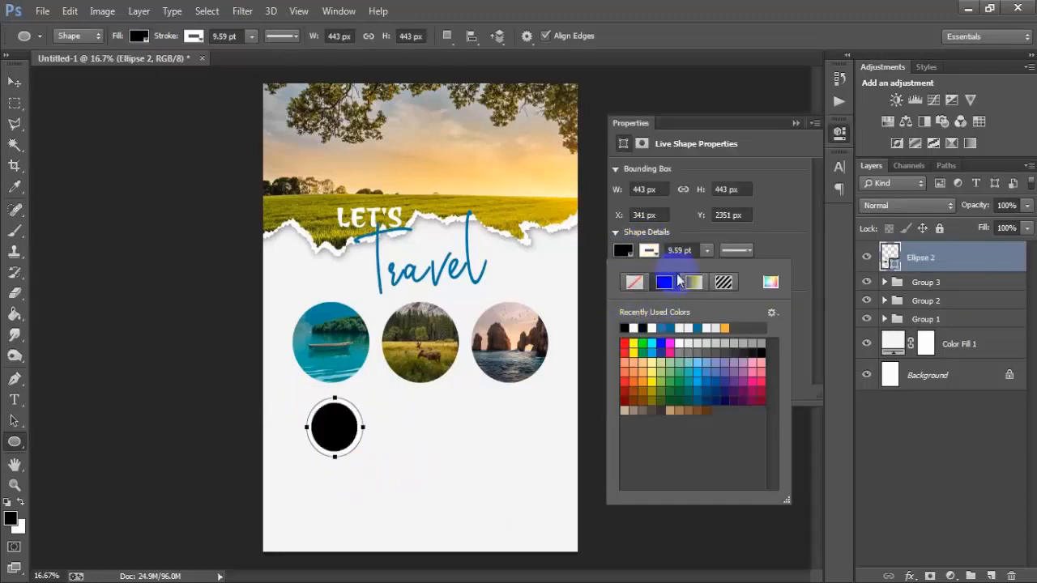
click(636, 285)
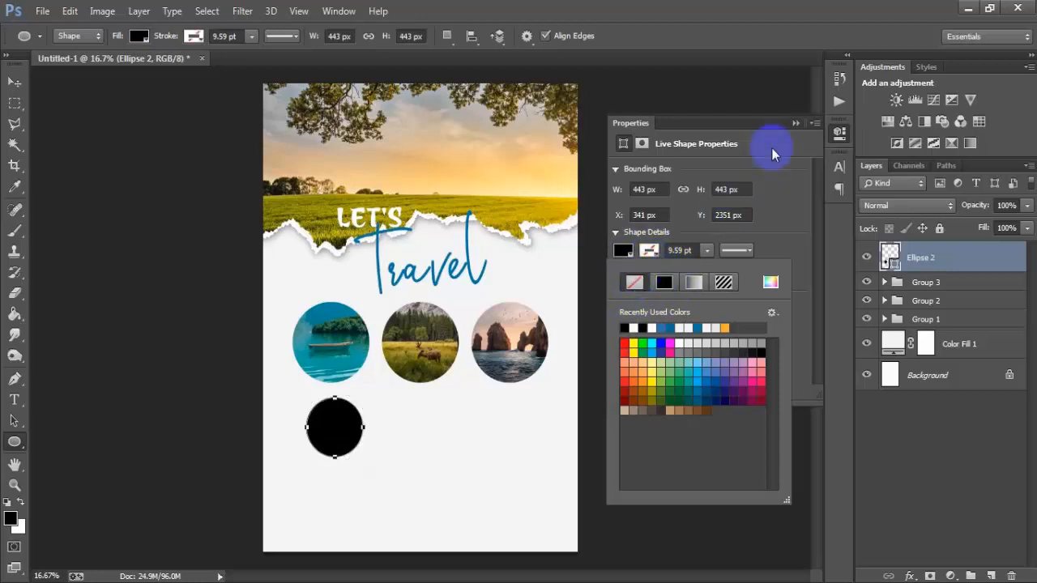
click(795, 123)
- Move the small circle up so it overlaps the lower edge of the lake photo circle
click(13, 81)
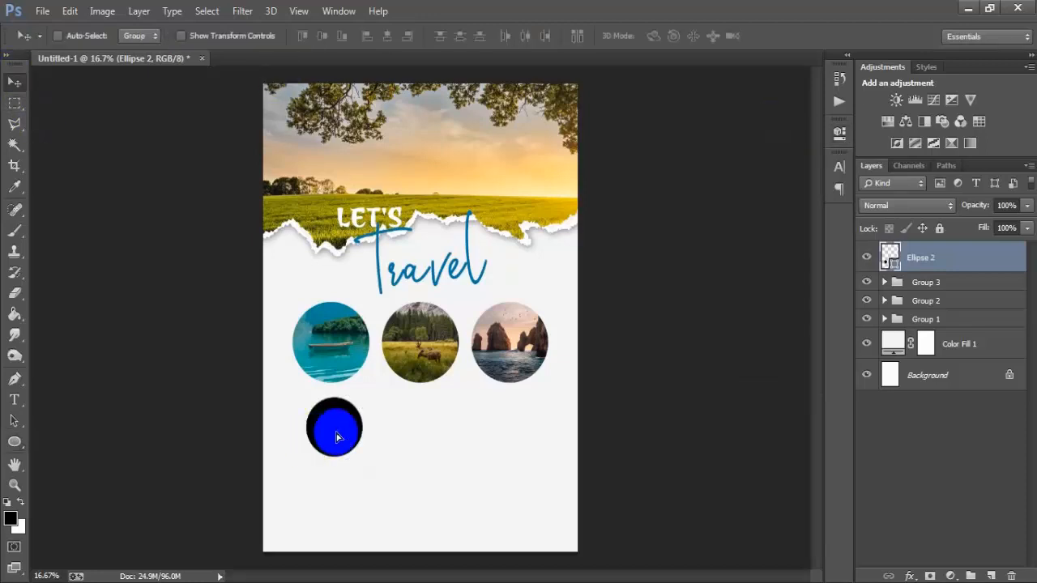
drag(338, 431, 339, 392)
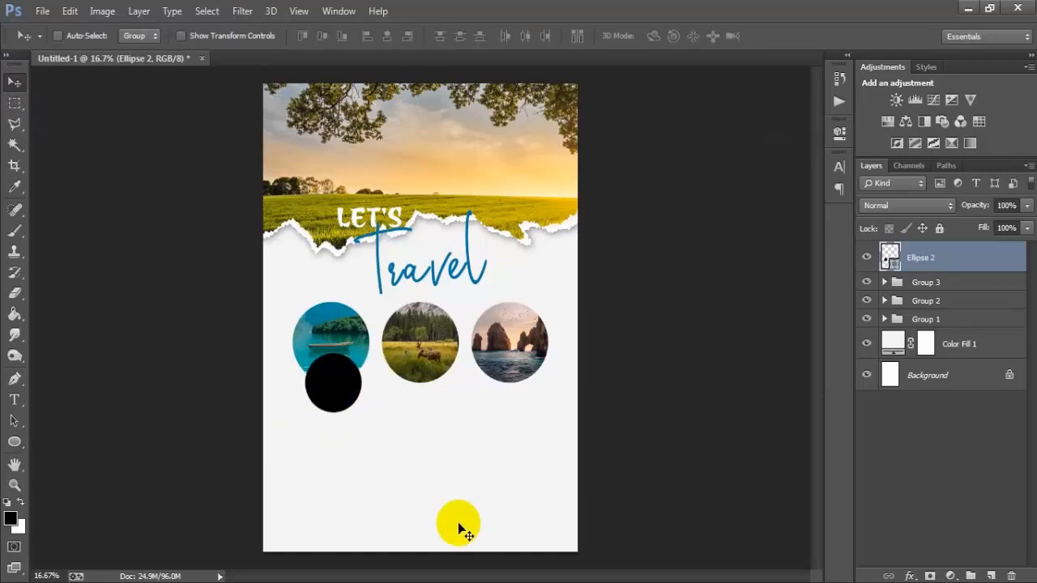
click(965, 373)
click(942, 257)
click(867, 258)
click(868, 258)
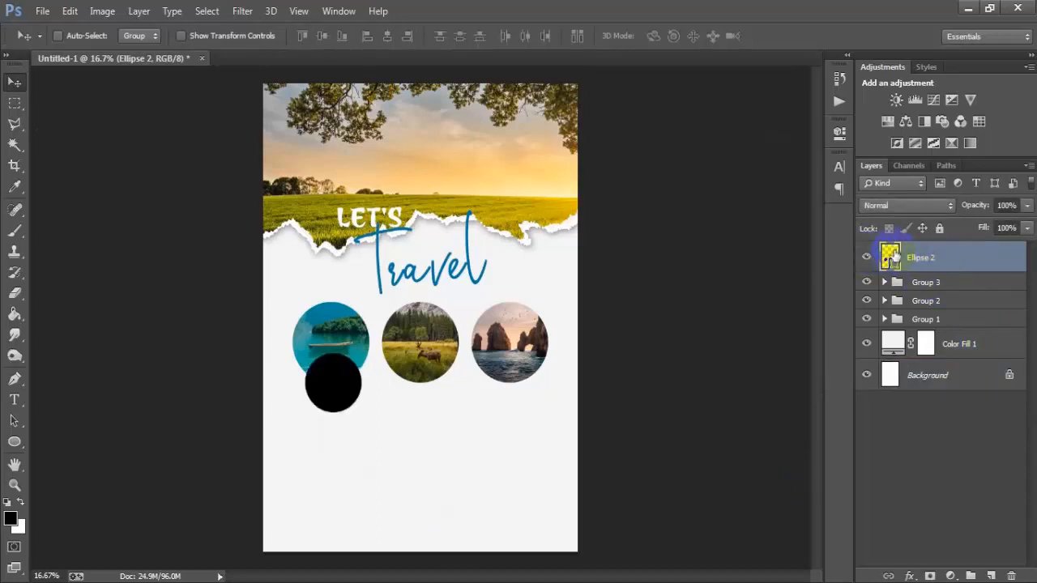
- Change the small circle's fill color to #0076A3
double_click(890, 257)
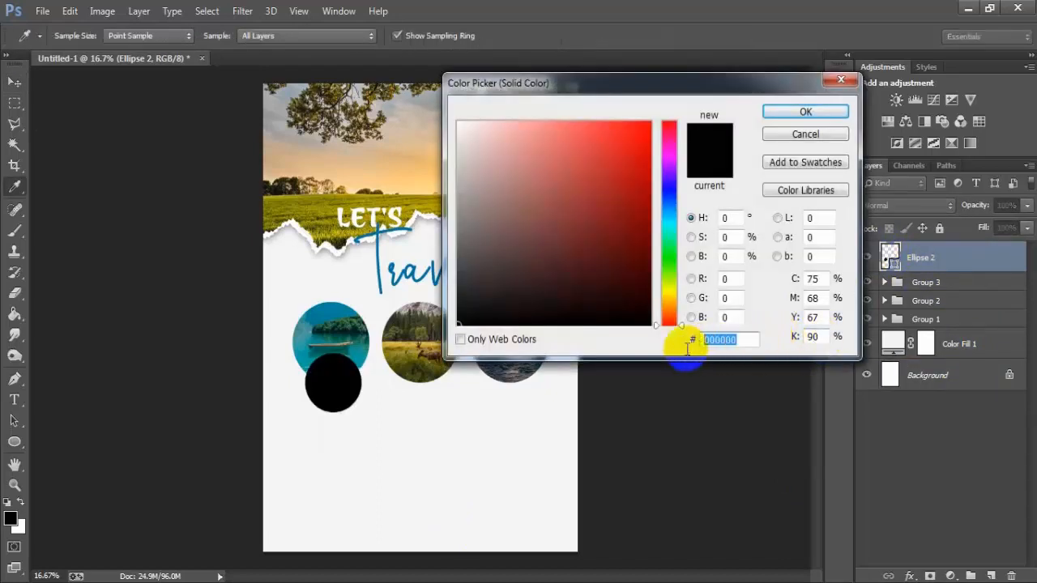
text(00)
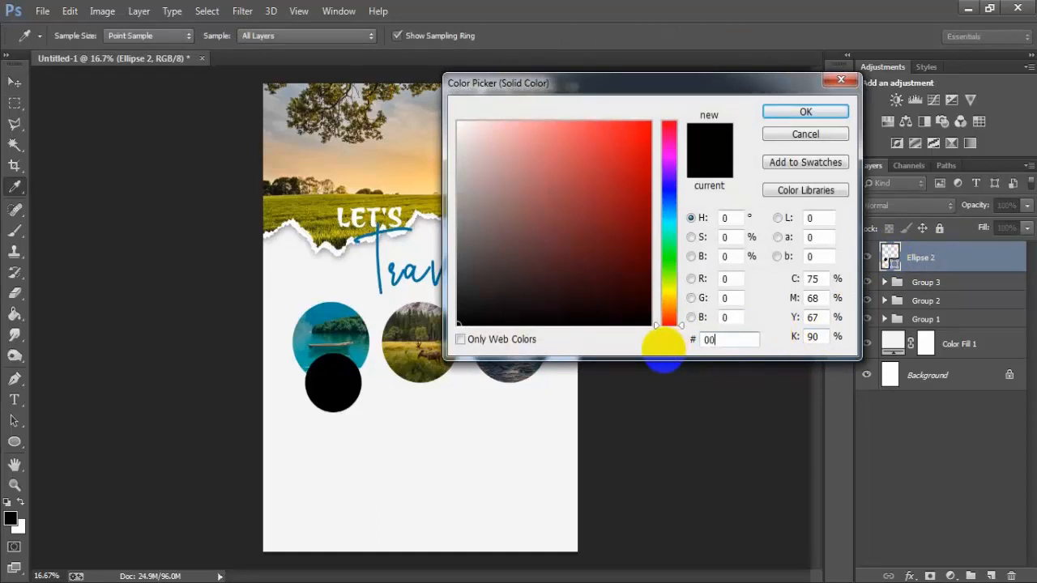
text(76)
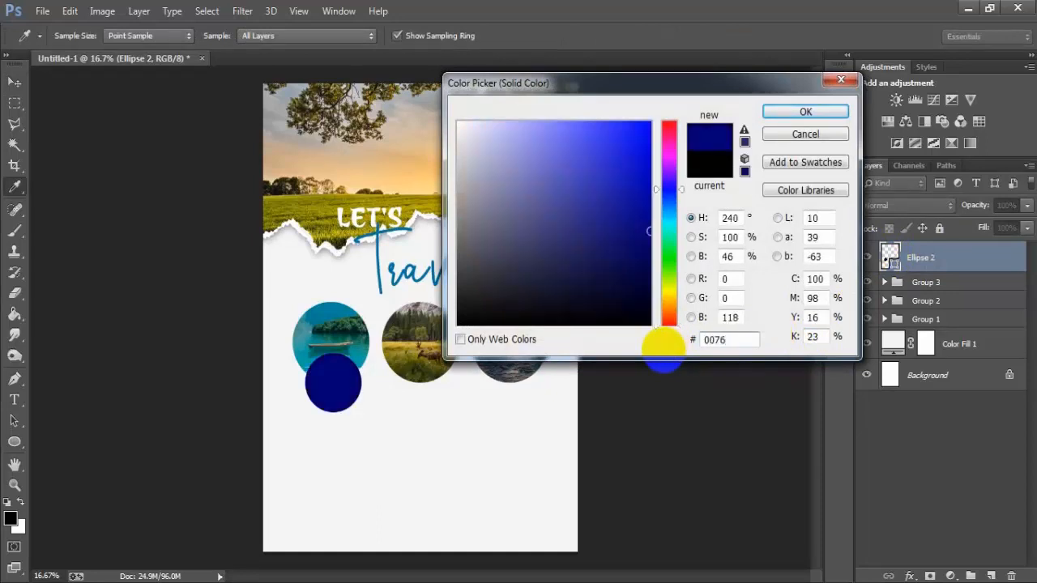
text(A3)
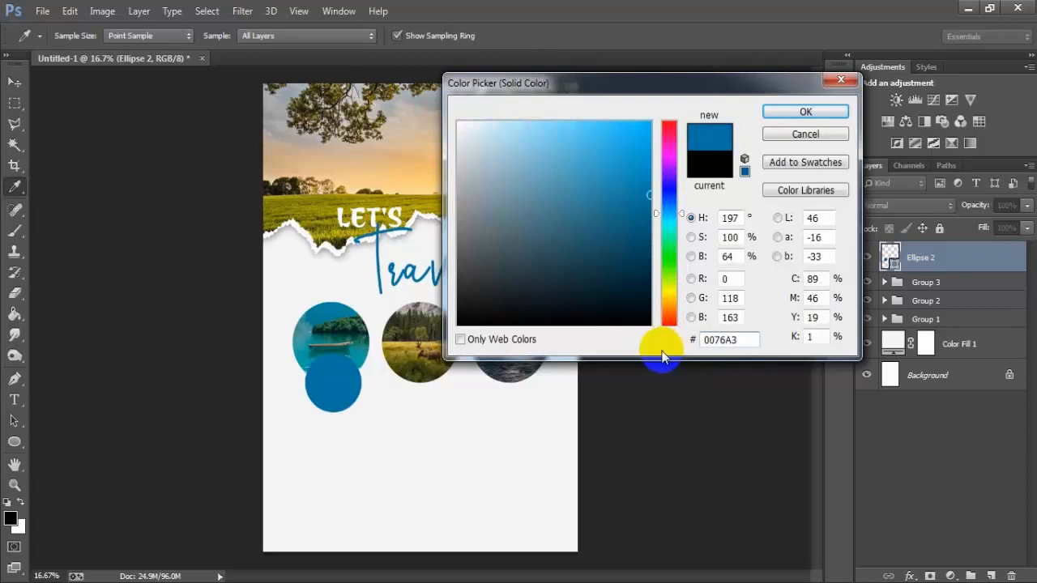
click(802, 111)
click(869, 259)
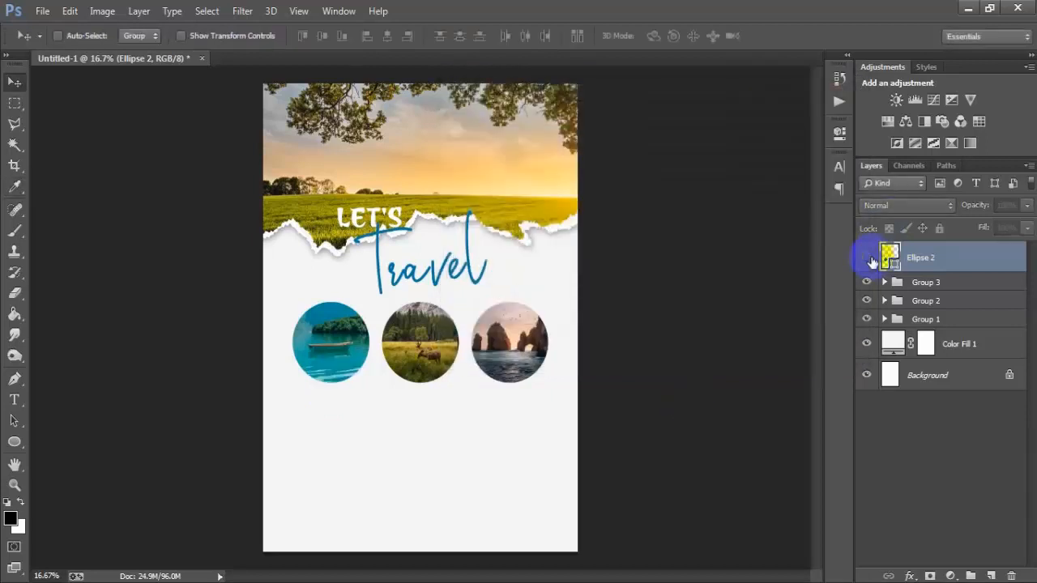
click(867, 258)
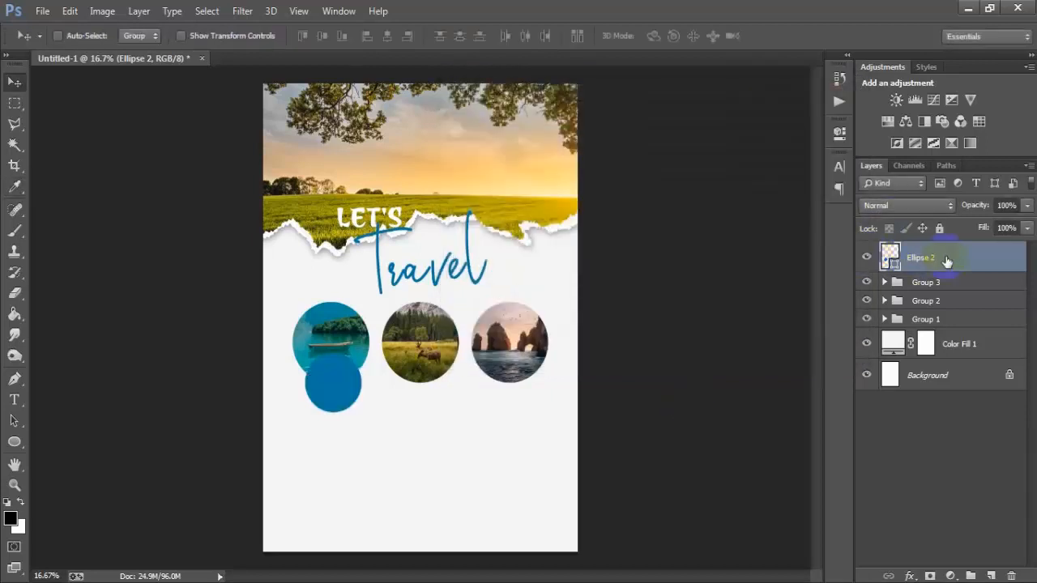
- Set the blue circle's blend mode to Multiply and shift the circle slightly lower on the lake photo
click(886, 212)
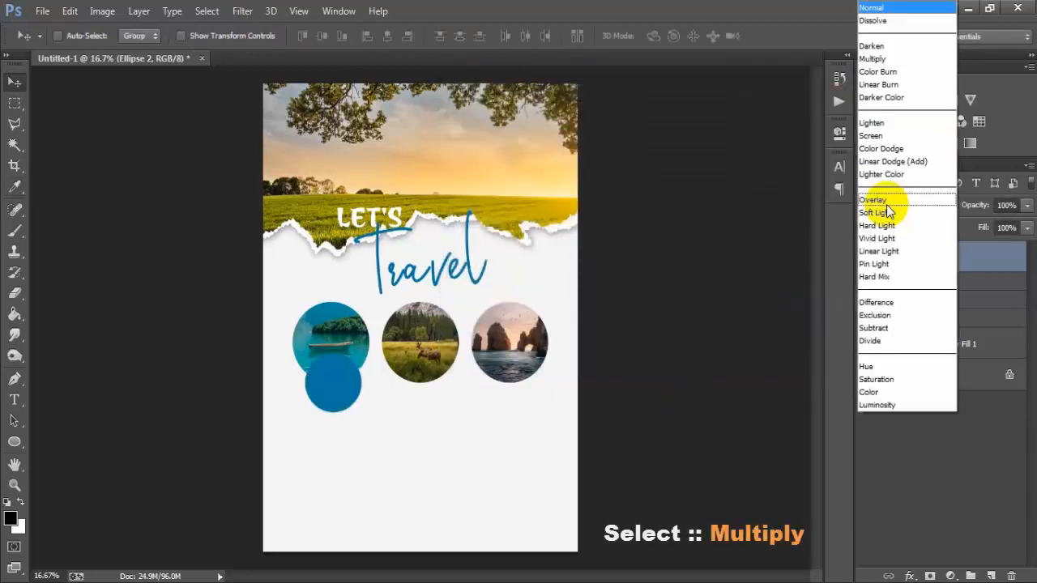
click(873, 59)
key(Down)
key(Down)
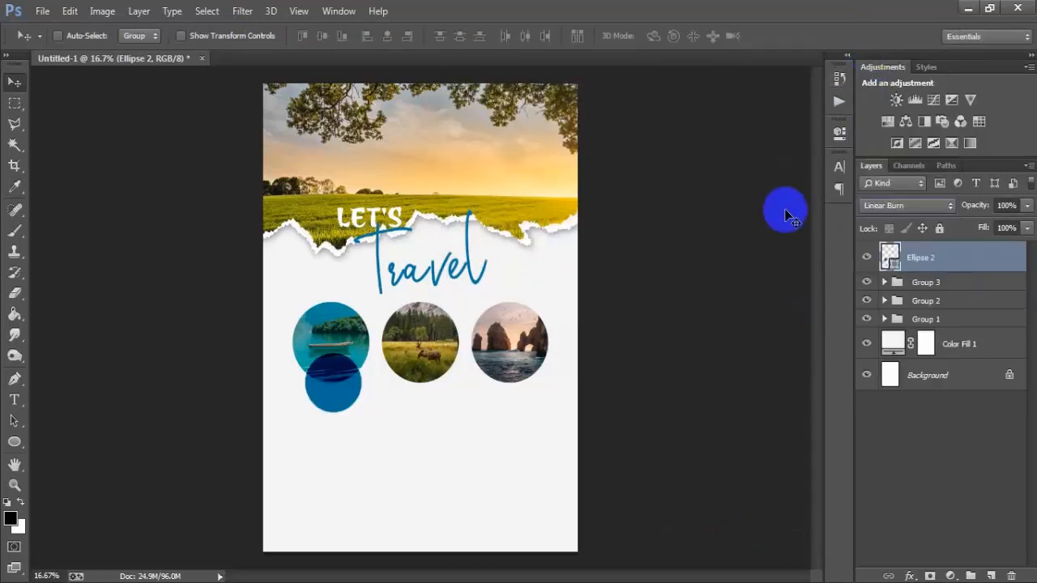
click(892, 205)
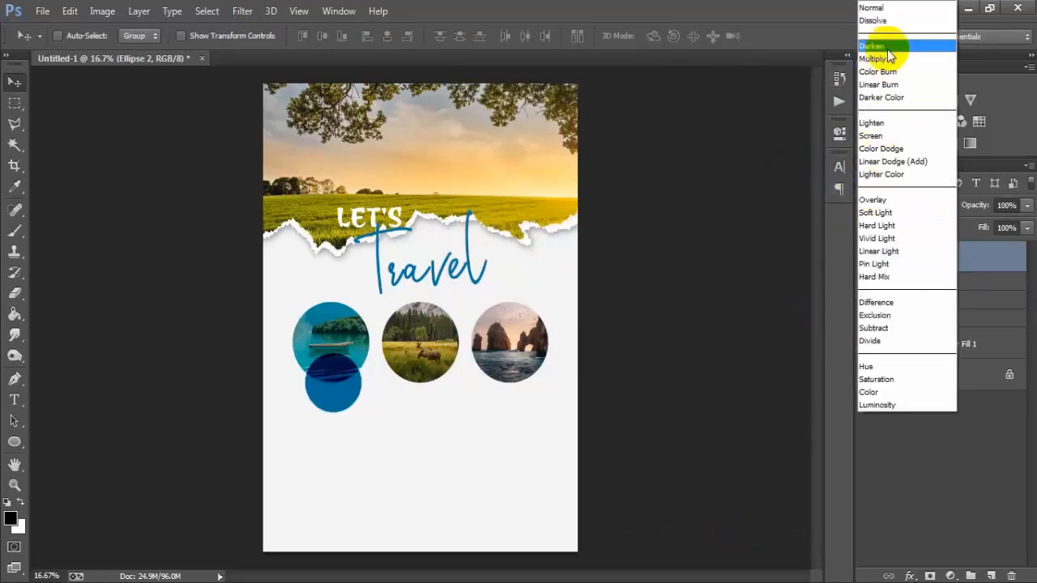
click(879, 47)
drag(344, 384, 342, 389)
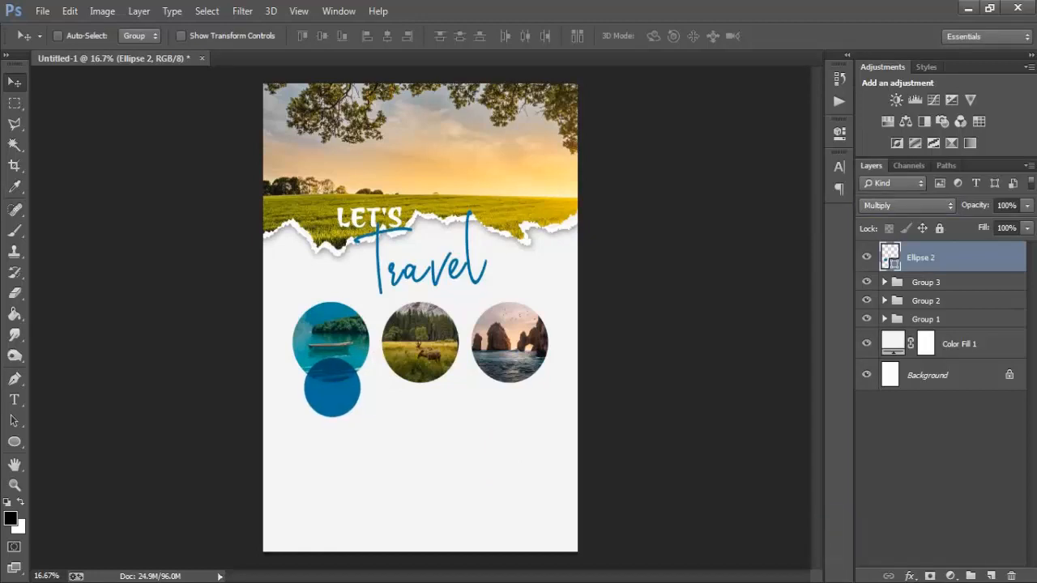
- Duplicate the blue circle twice and place the copies over the lower edges of the middle and right photo circles
key(ctrl+j)
drag(343, 405, 514, 397)
key(ctrl+j)
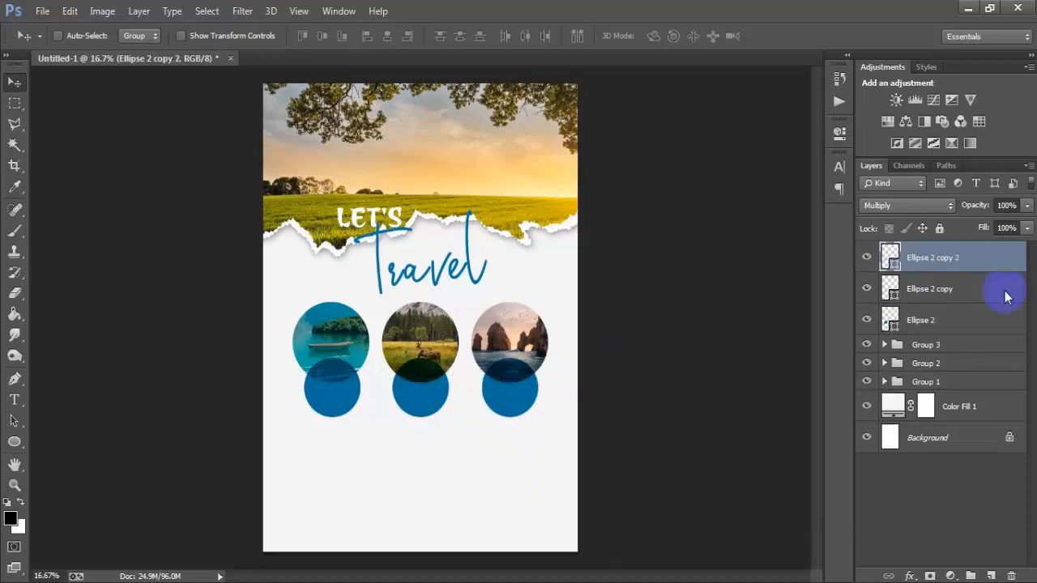
- Select the three blue circle layers and group them
shift+click(951, 309)
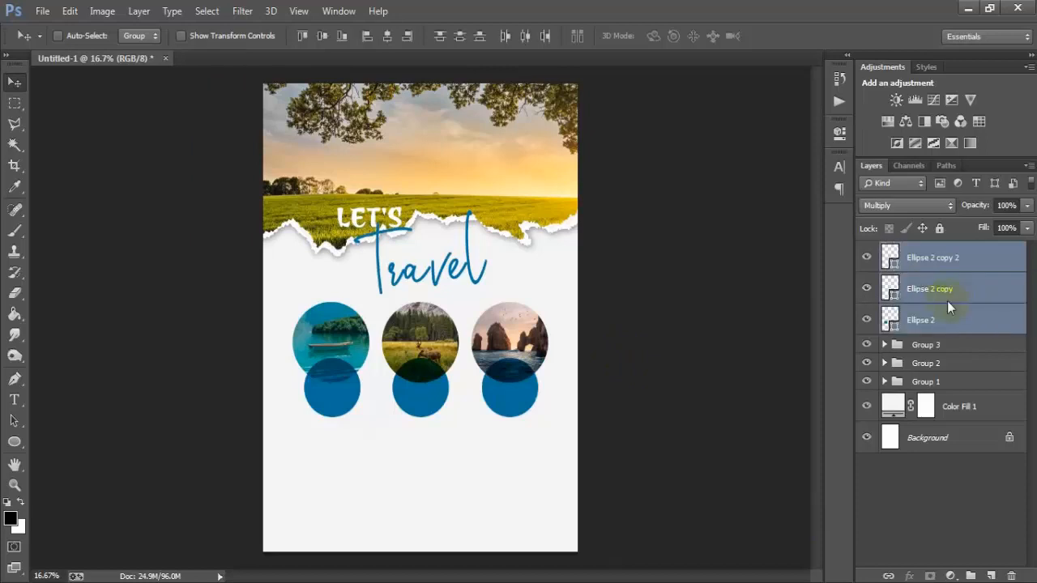
click(867, 321)
click(867, 321)
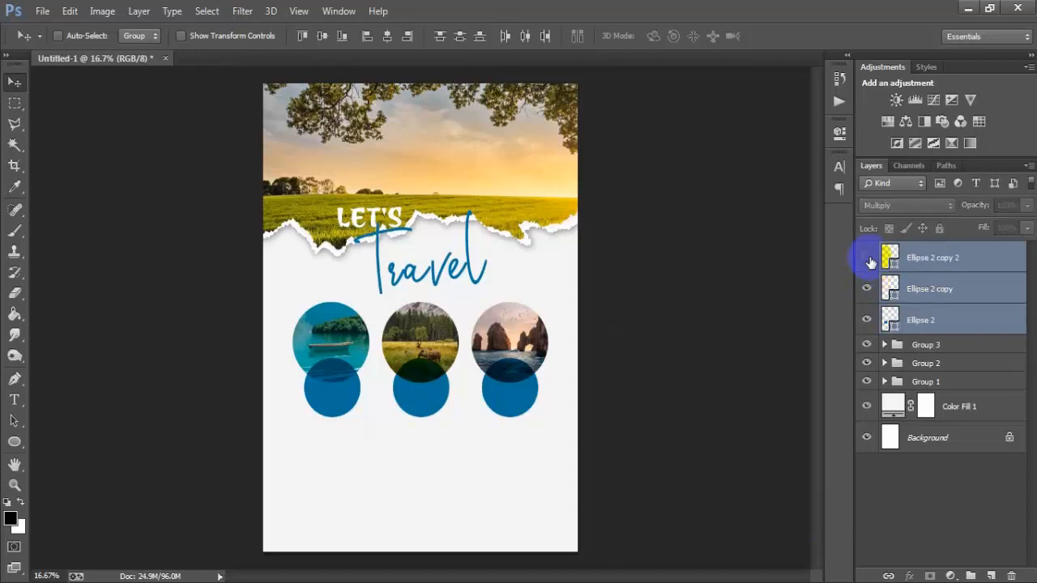
key(ctrl+g)
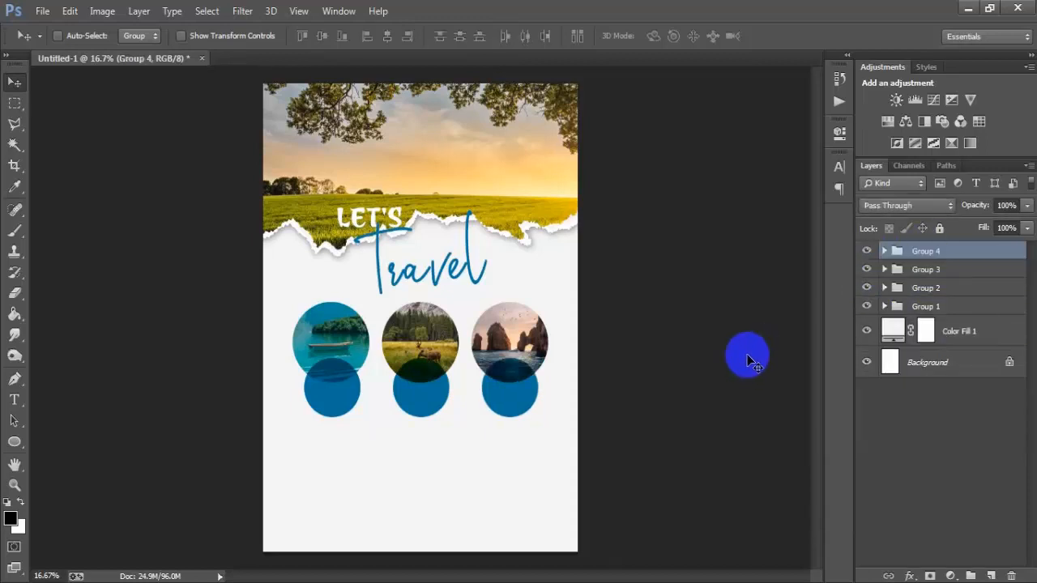
- Nudge the blue circle group slightly down and center it horizontally on the Background layer
key(shift+Down)
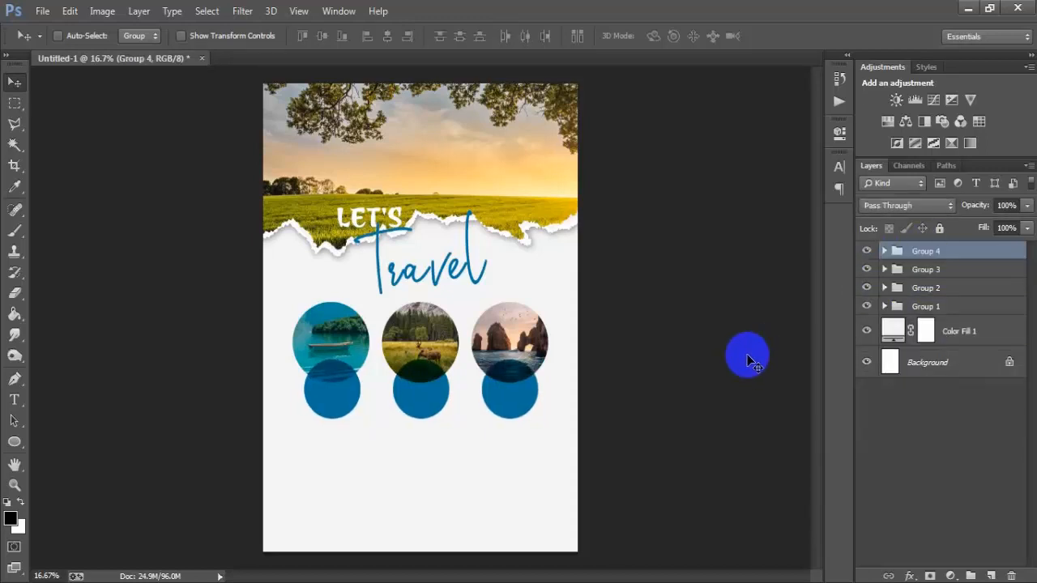
ctrl+click(932, 362)
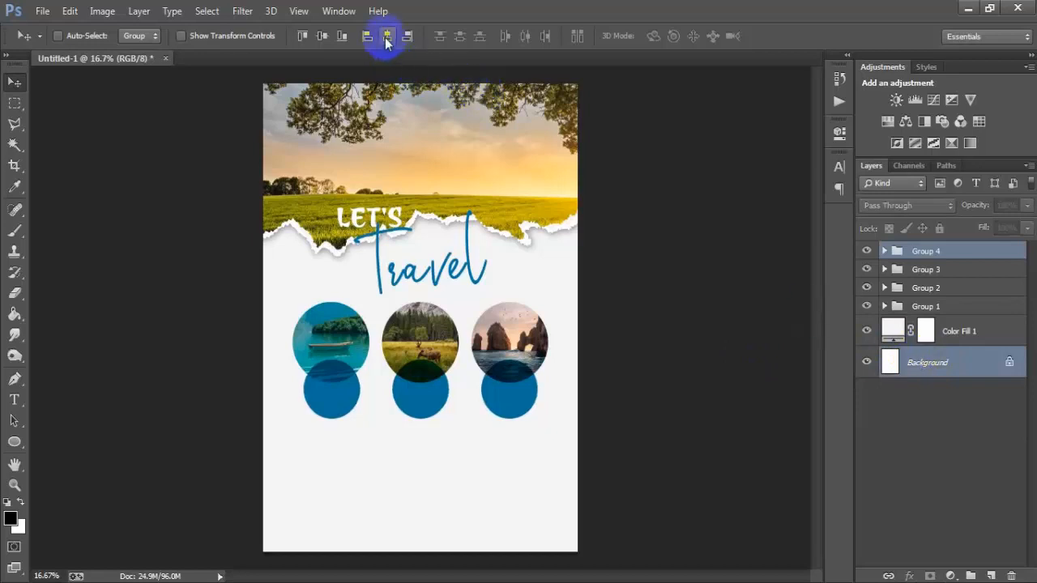
click(682, 327)
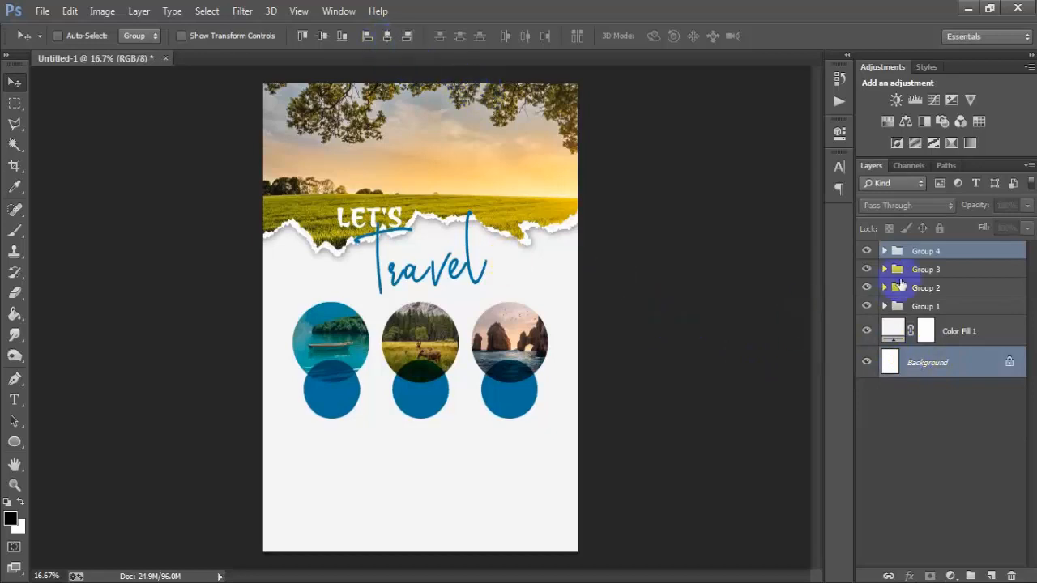
click(944, 253)
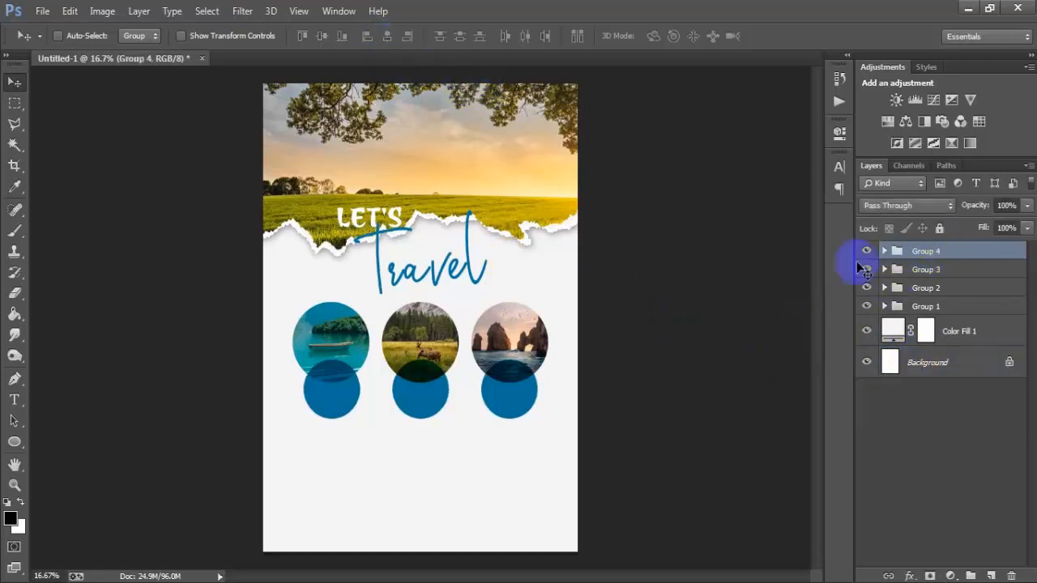
- Add the text ONLY on a new layer over the sky area above the title
click(991, 576)
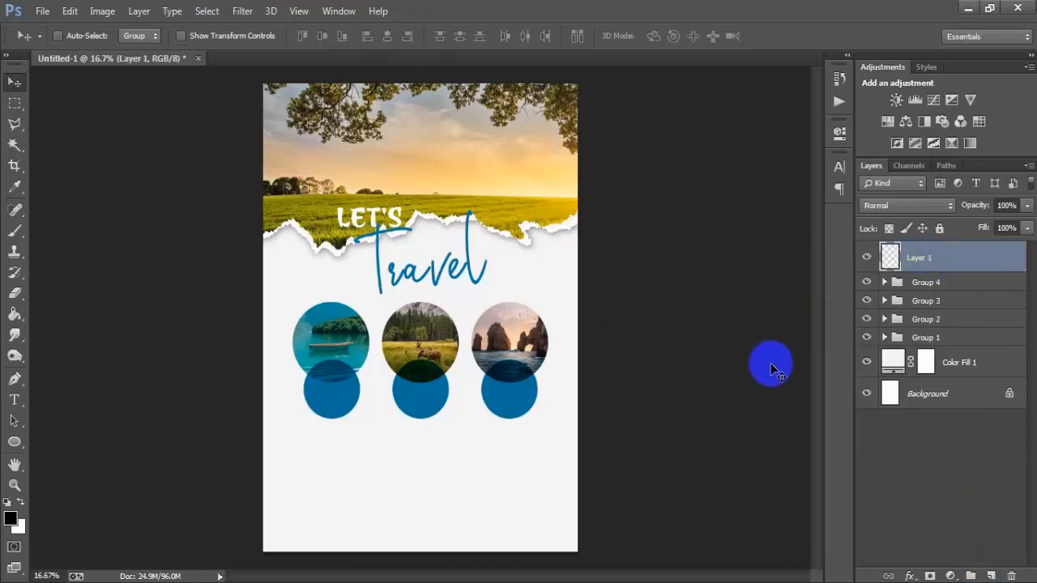
click(14, 399)
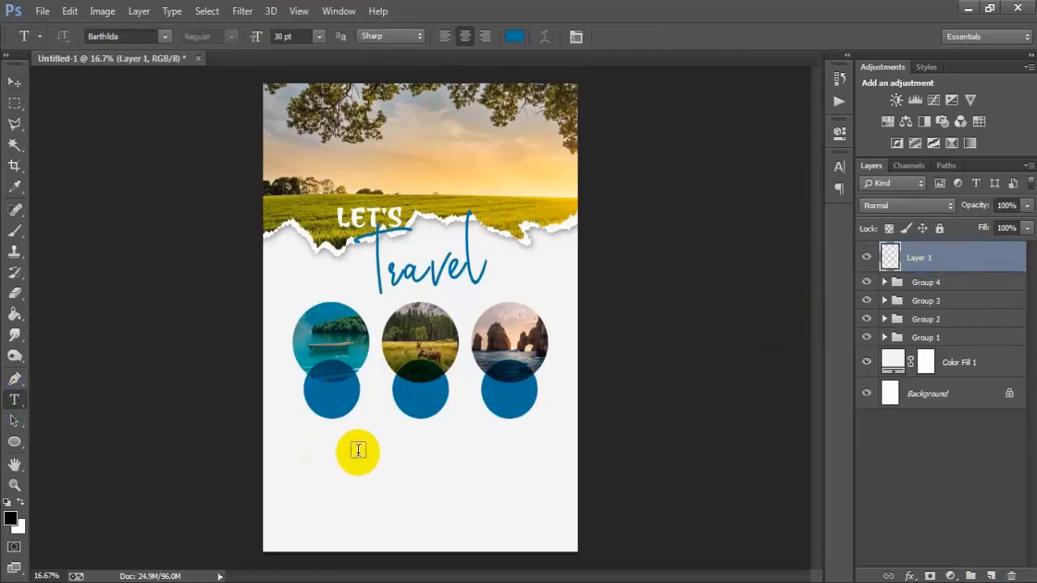
click(460, 174)
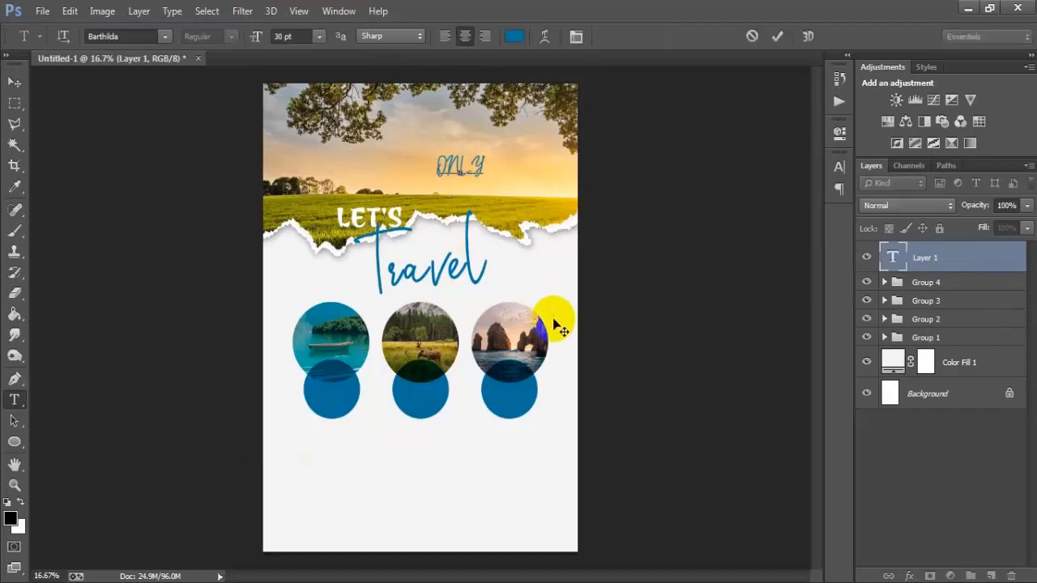
click(14, 82)
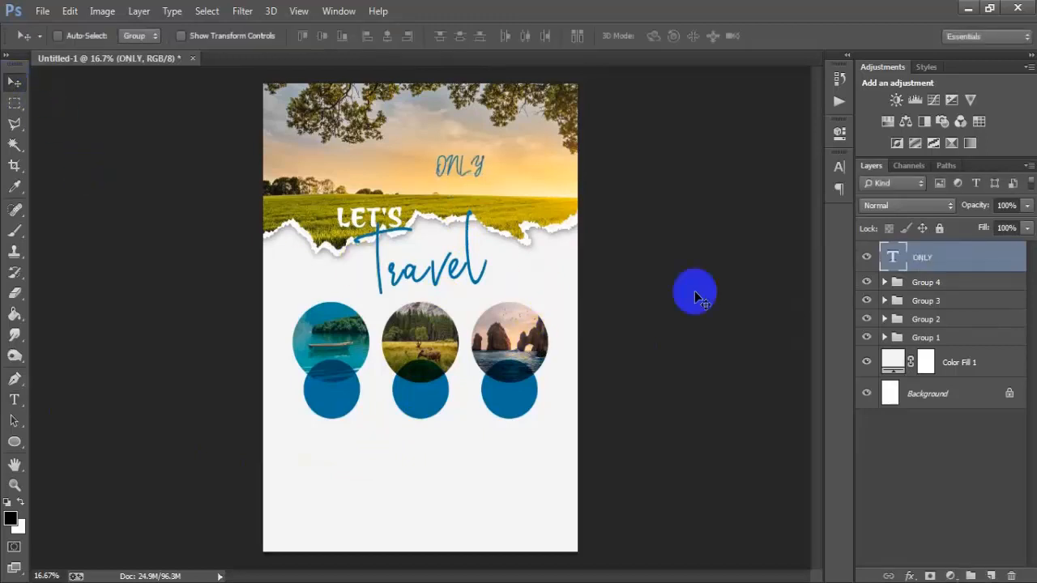
- Change the font of the ONLY text to Impact
click(839, 166)
click(721, 177)
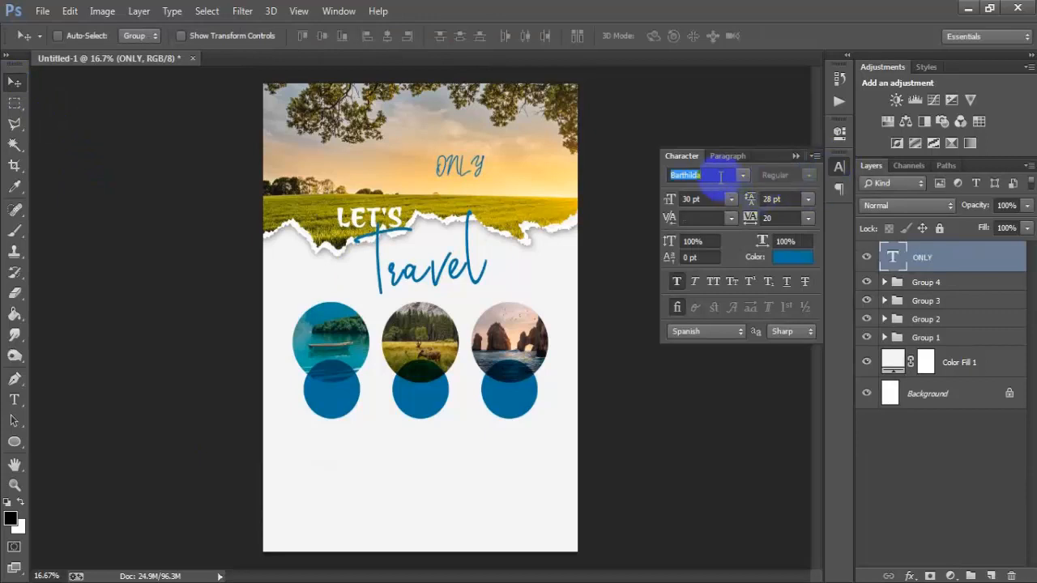
text(Impact)
key(Return)
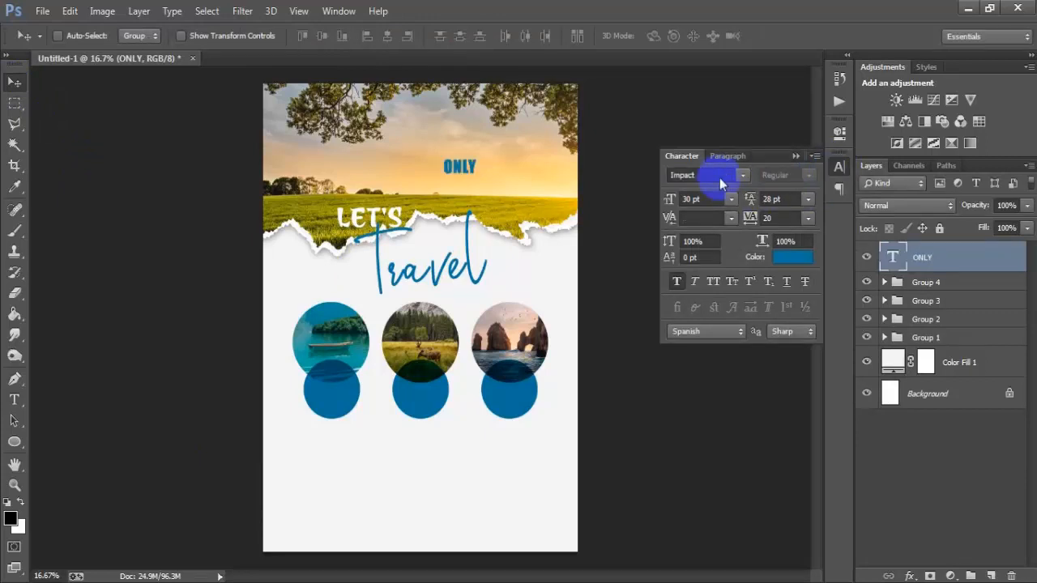
- Turn off faux bold for the ONLY text and change its color to white
click(786, 281)
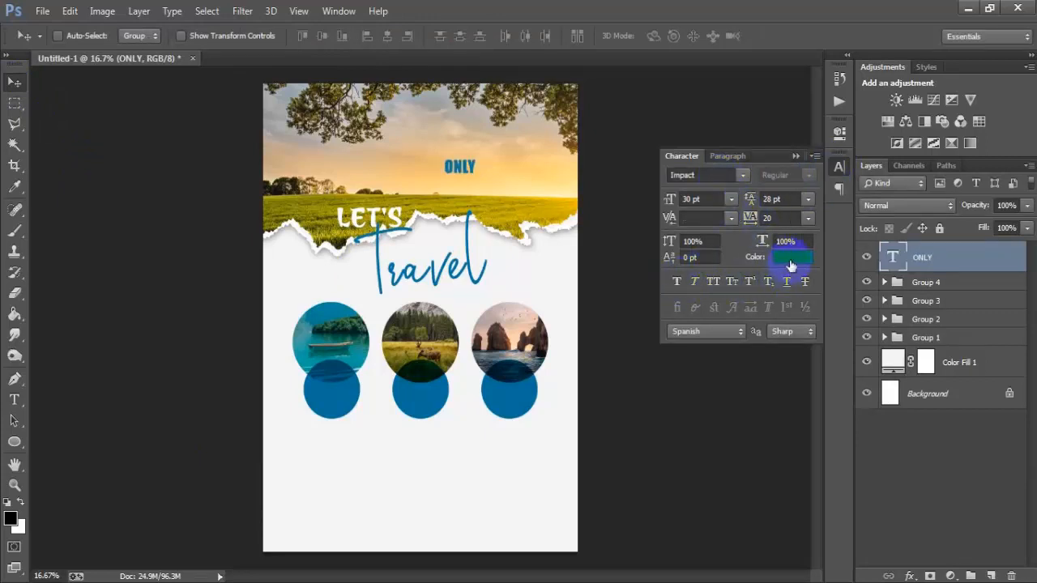
click(790, 265)
drag(586, 217, 454, 89)
click(807, 112)
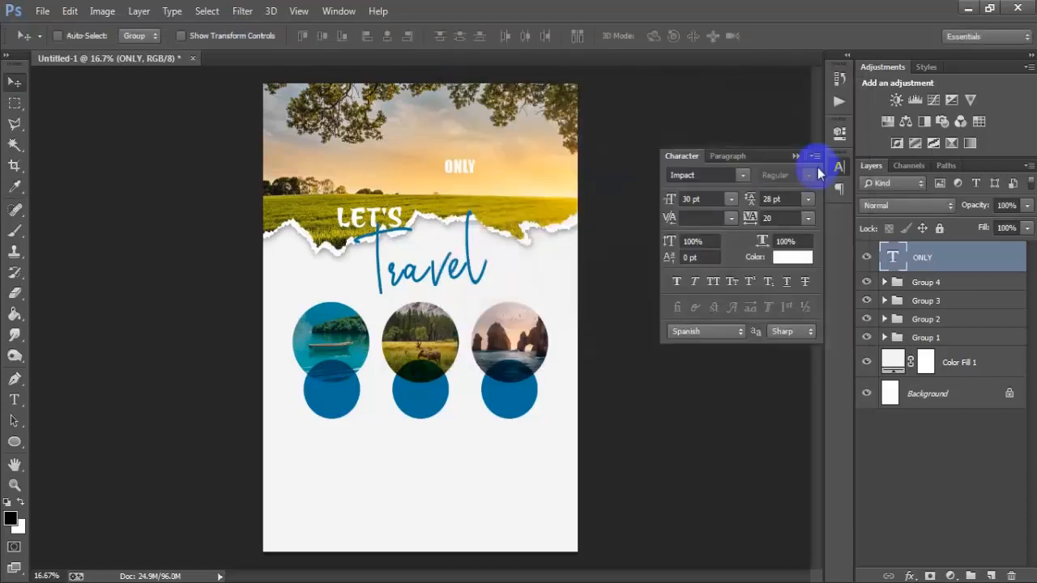
click(797, 155)
- Move the ONLY text onto the upper part of the left blue circle and scale it down slightly
drag(477, 185, 347, 376)
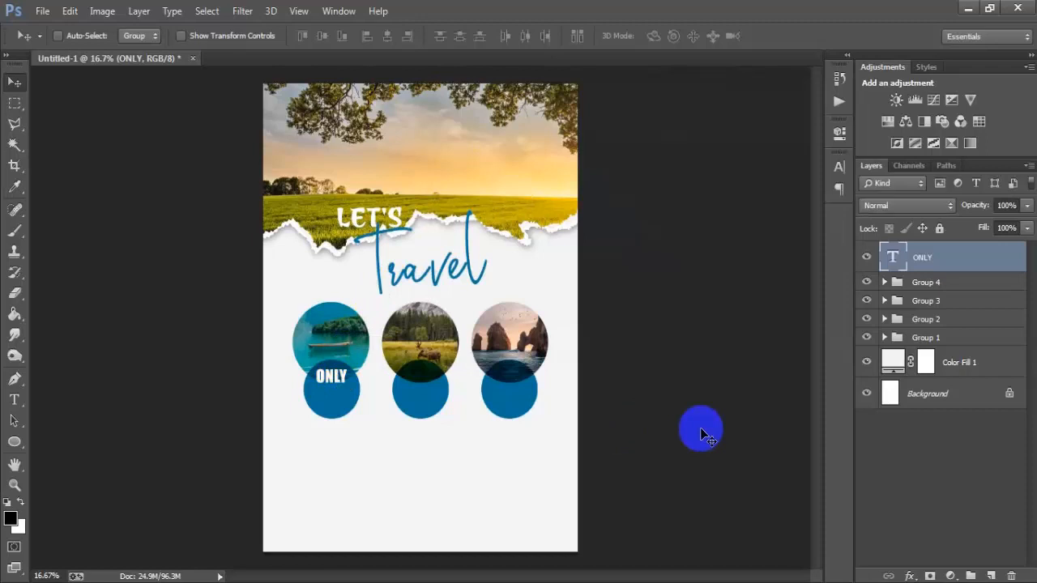
key(ctrl+t)
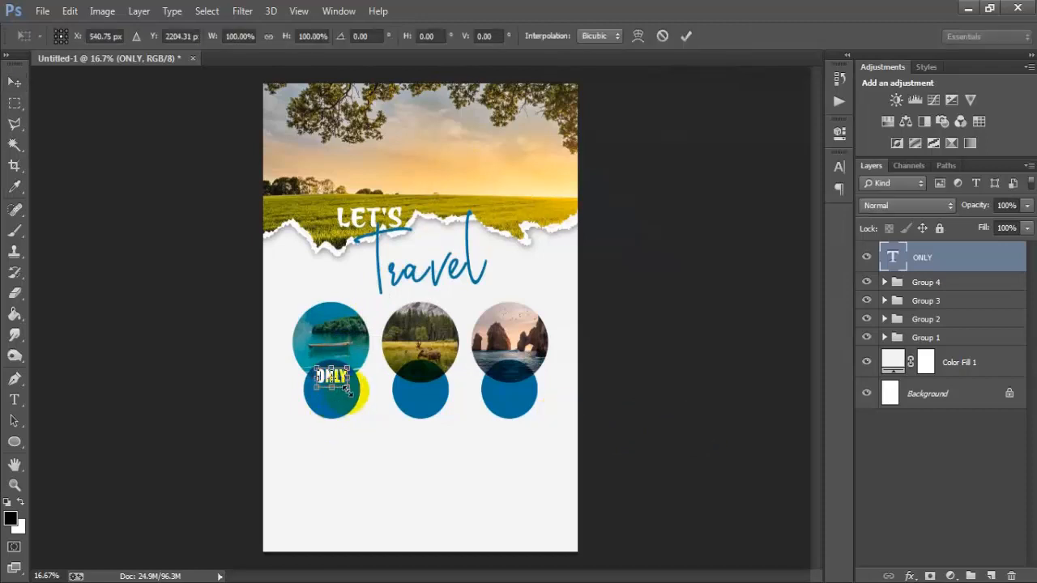
drag(349, 390, 359, 382)
click(686, 36)
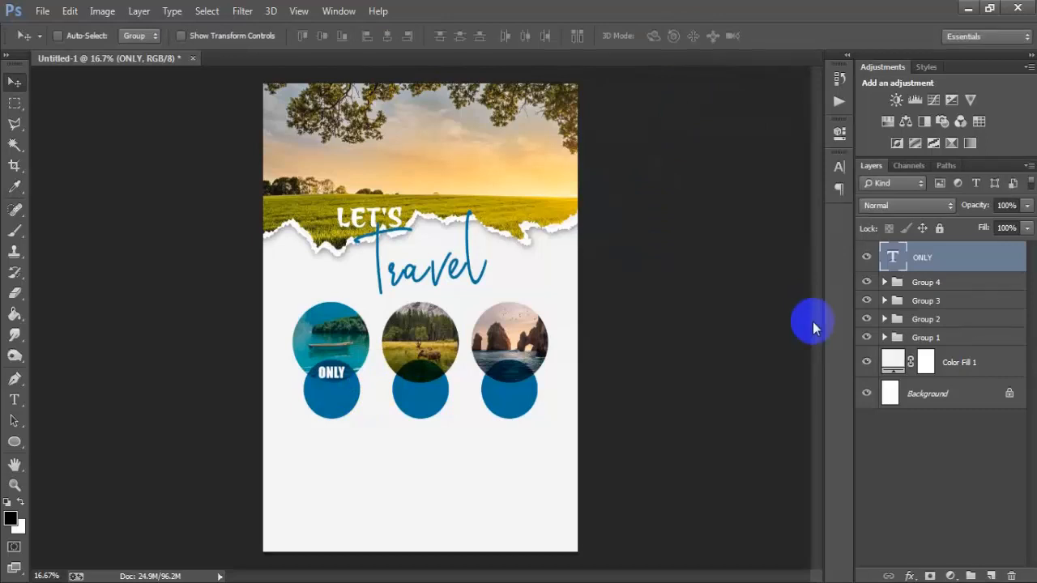
- Duplicate the ONLY text layer, place the copy just below the original and change its text to $60
key(ctrl+j)
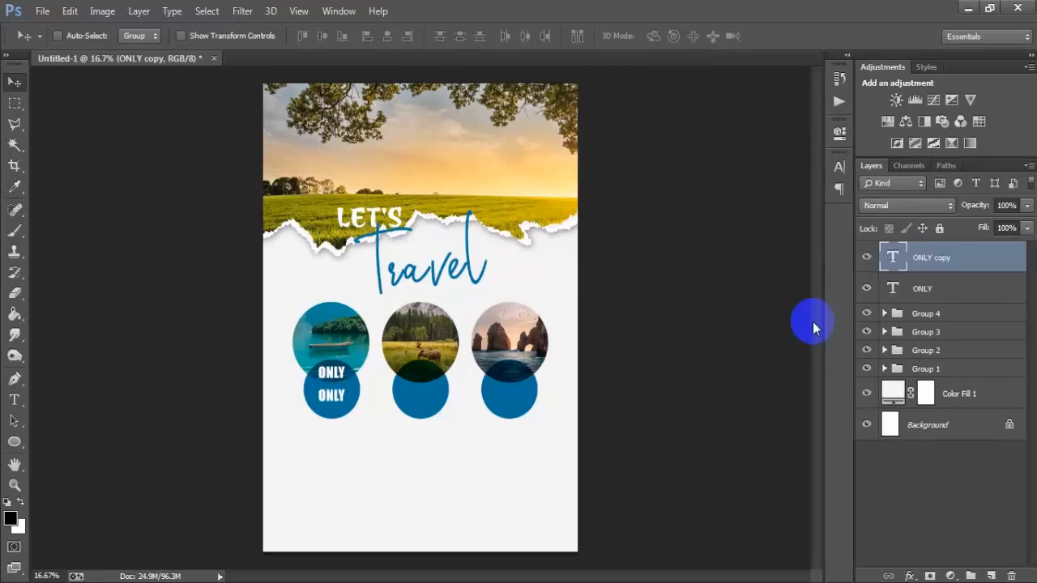
key(t)
key(Return)
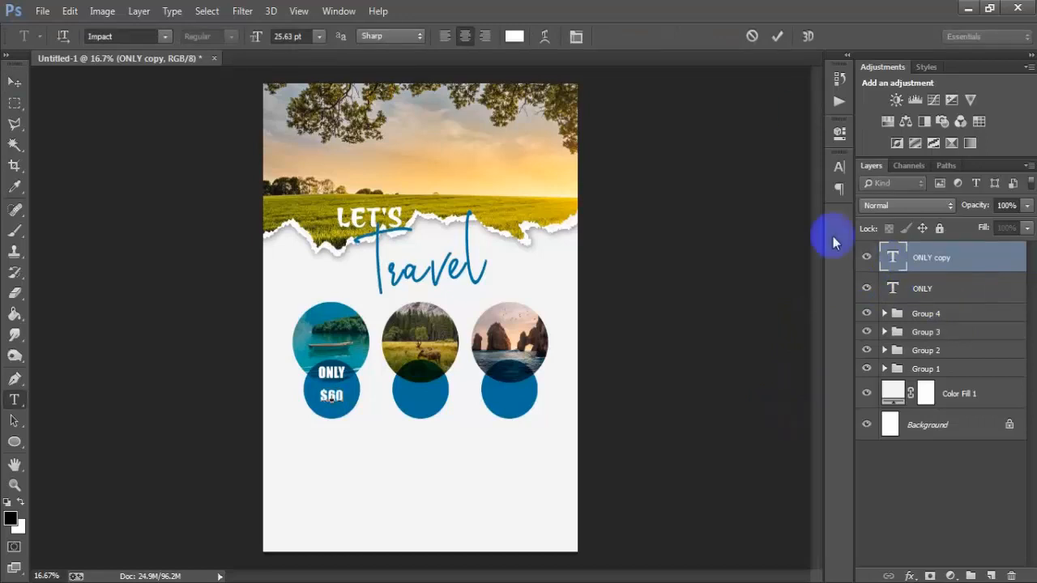
click(777, 35)
key(v)
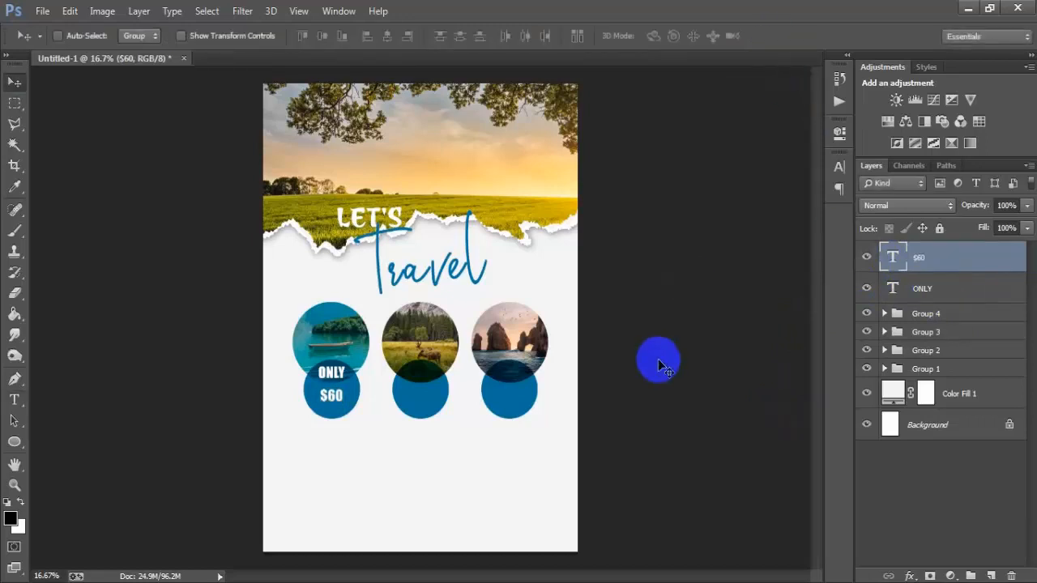
- Scale the $60 text up to about 134% from its center
key(ctrl+t)
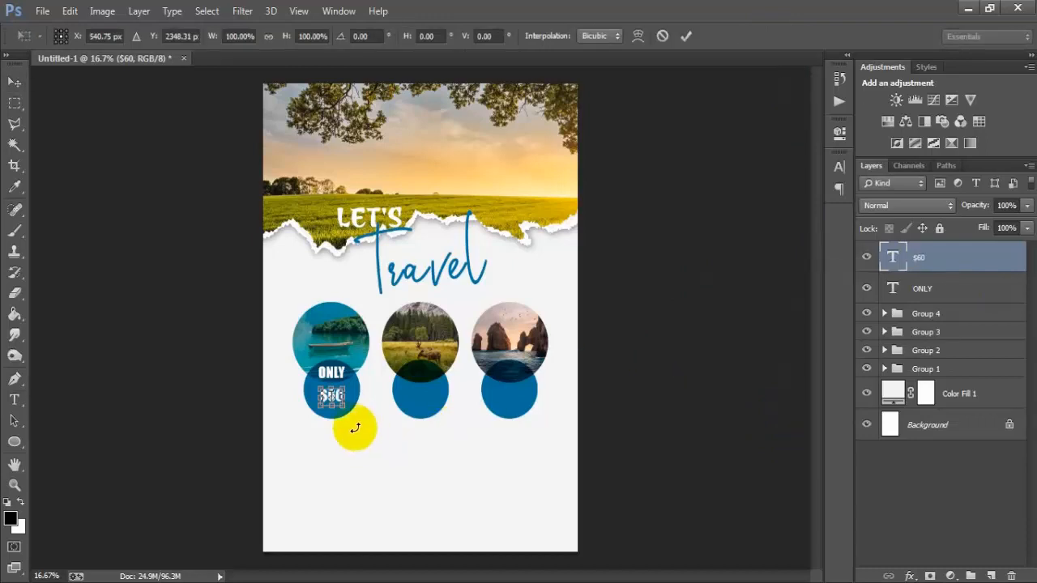
drag(345, 409, 350, 416)
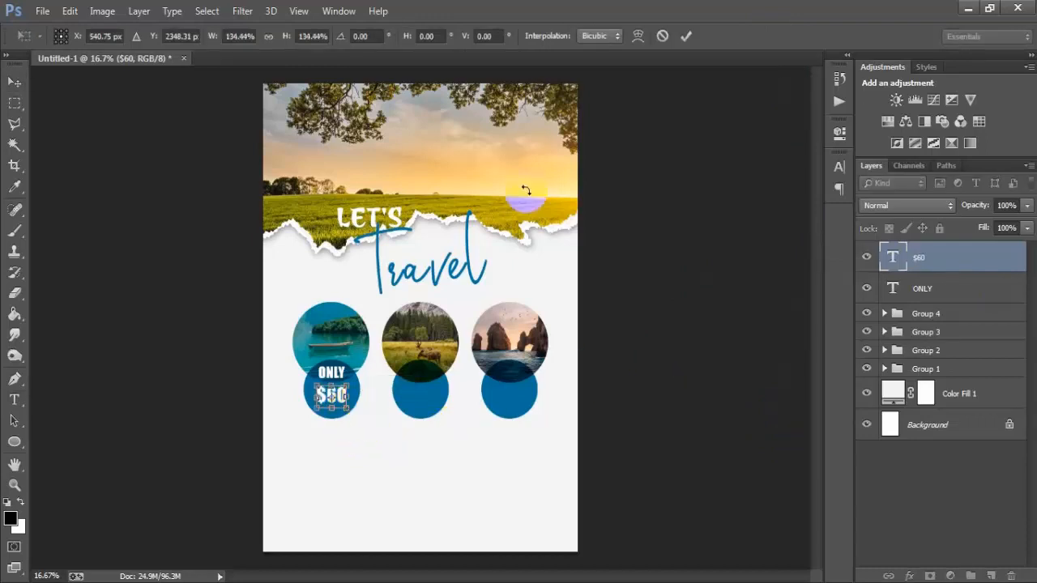
click(685, 36)
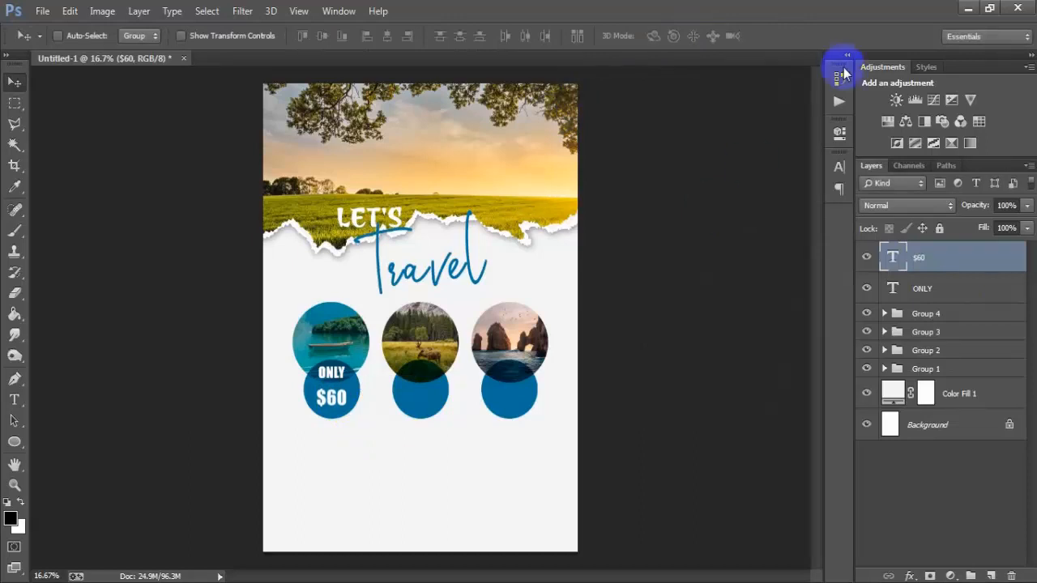
- Duplicate the ONLY and $60 text pair twice, placing one copy on the middle blue circle and one on the right one
click(961, 290)
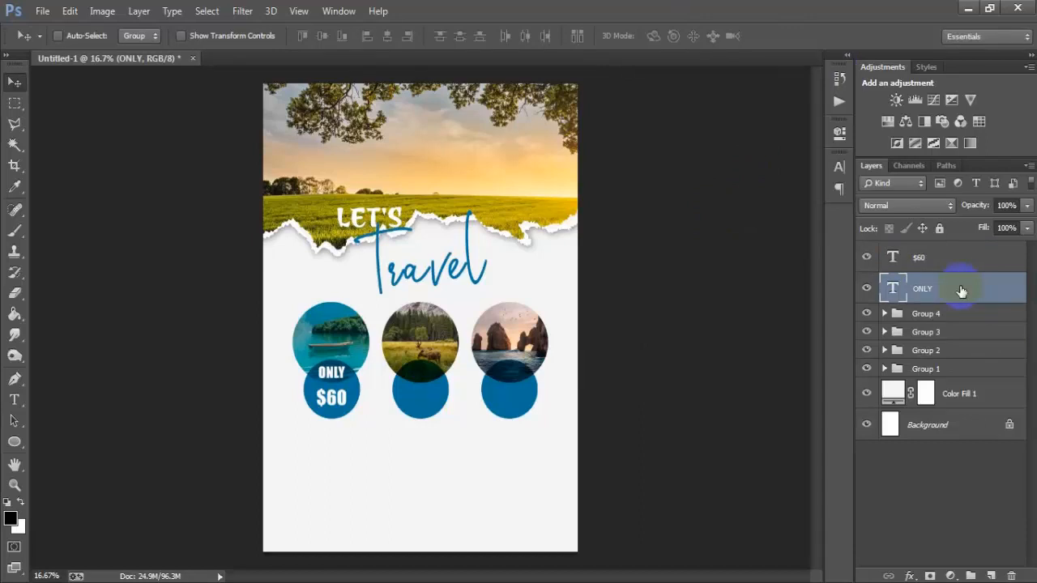
shift+click(943, 264)
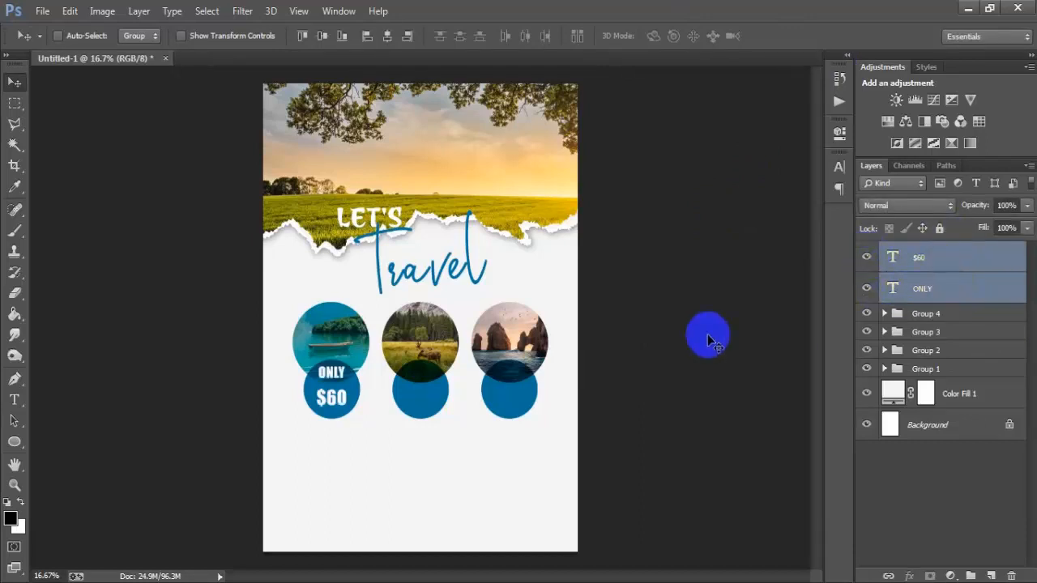
key(ctrl+j)
drag(340, 397, 417, 409)
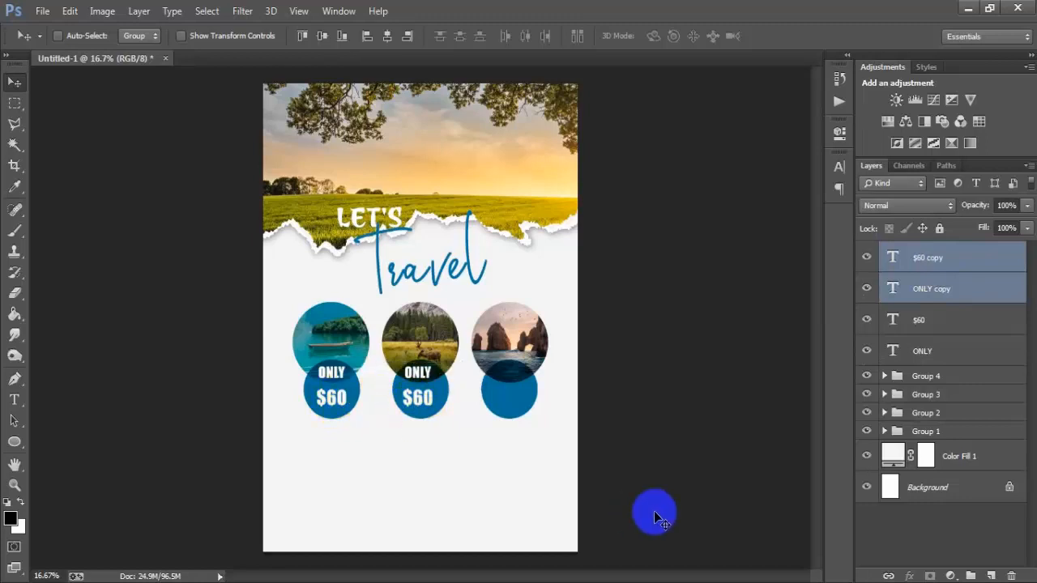
key(ctrl+j)
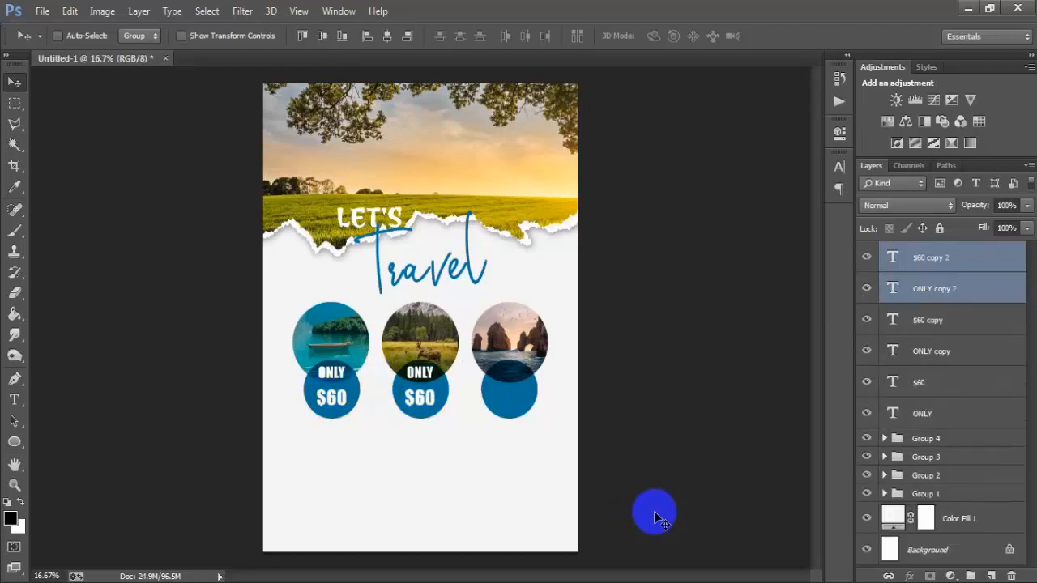
drag(419, 401, 510, 403)
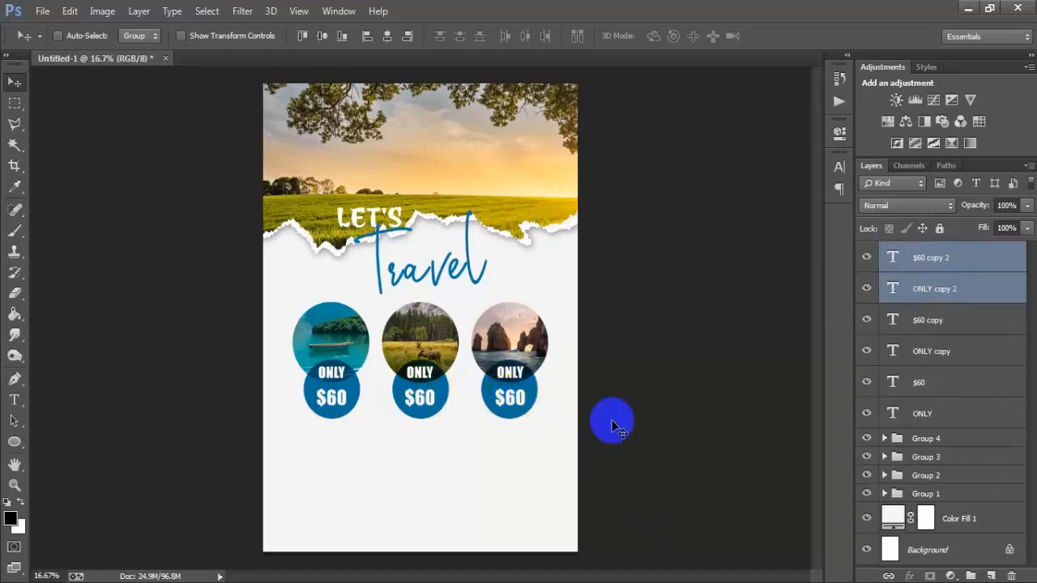
- Distribute the six ONLY and $60 text layers evenly by their horizontal centers and group them
shift+click(950, 415)
shift+click(942, 259)
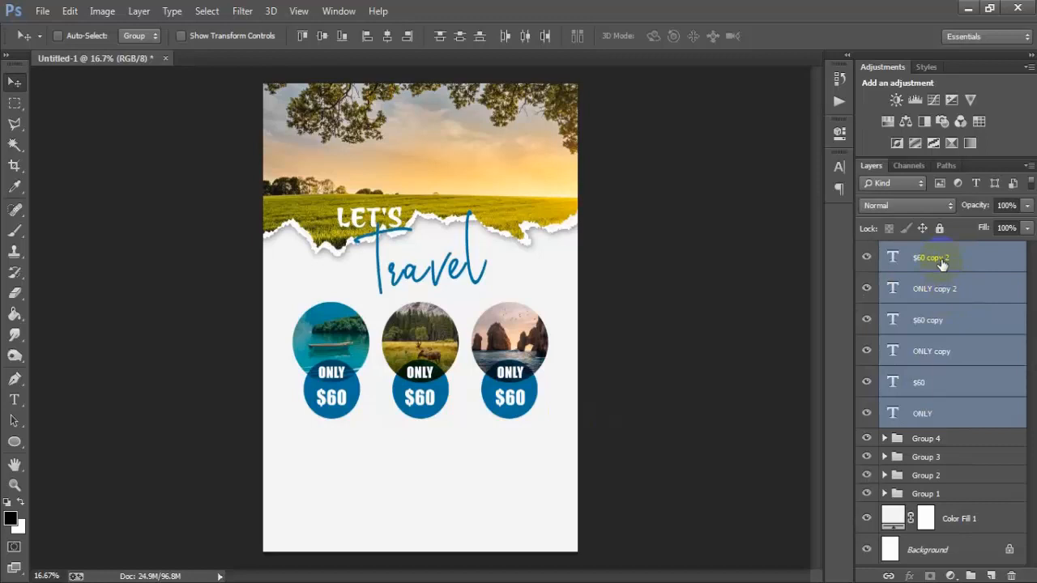
click(526, 38)
key(ctrl+g)
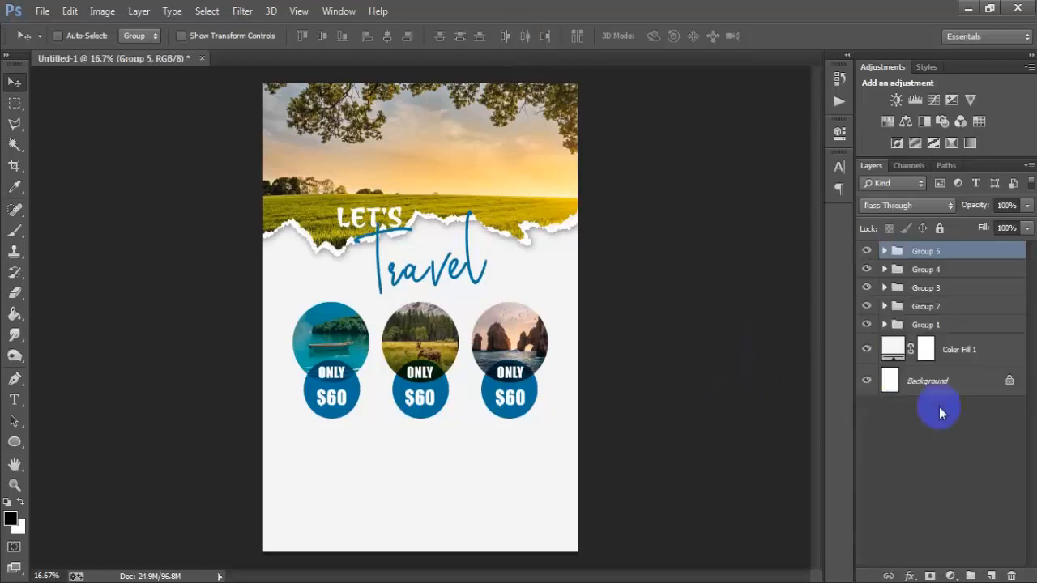
- Center the price text group horizontally on the Background layer
ctrl+click(944, 382)
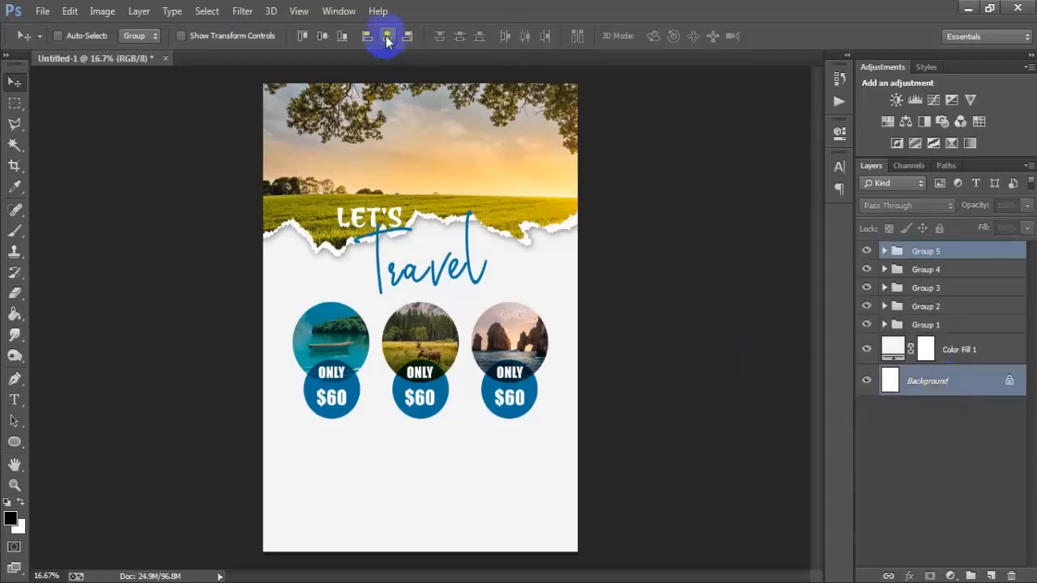
click(925, 253)
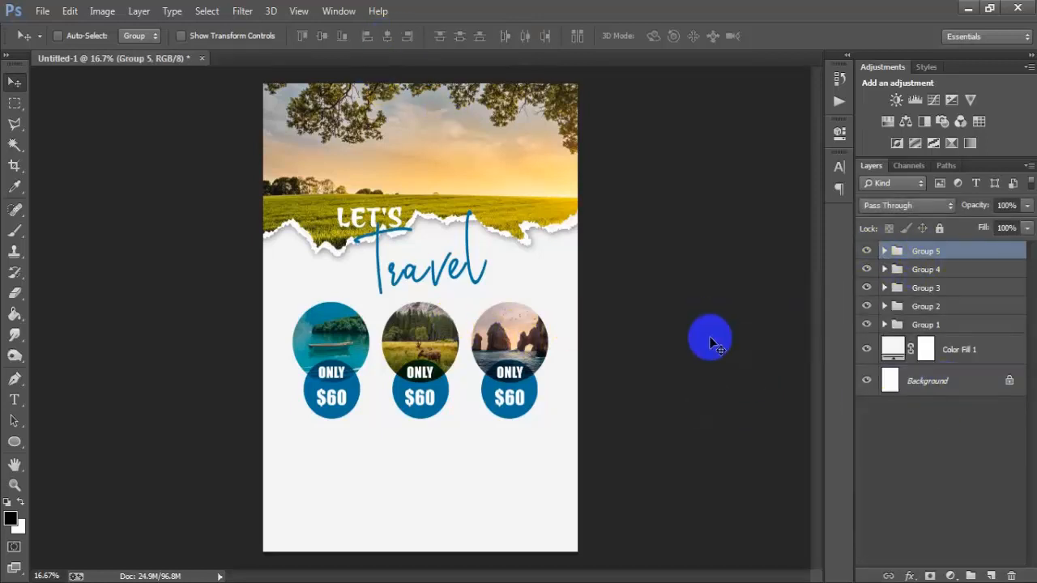
- Draw a rounded rectangle about 510 × 169 px on a new layer below the middle price badge
click(990, 576)
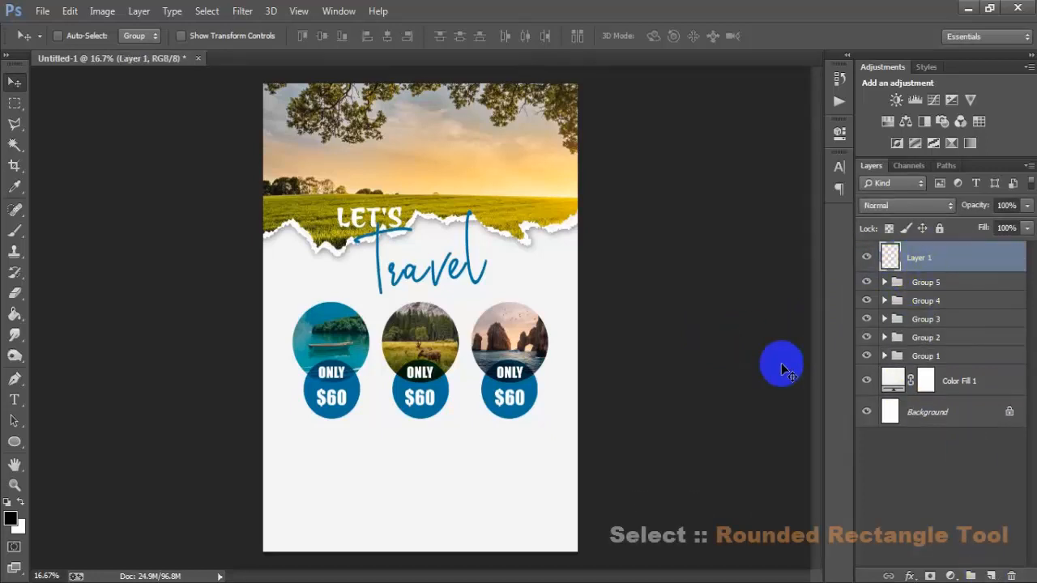
click(20, 450)
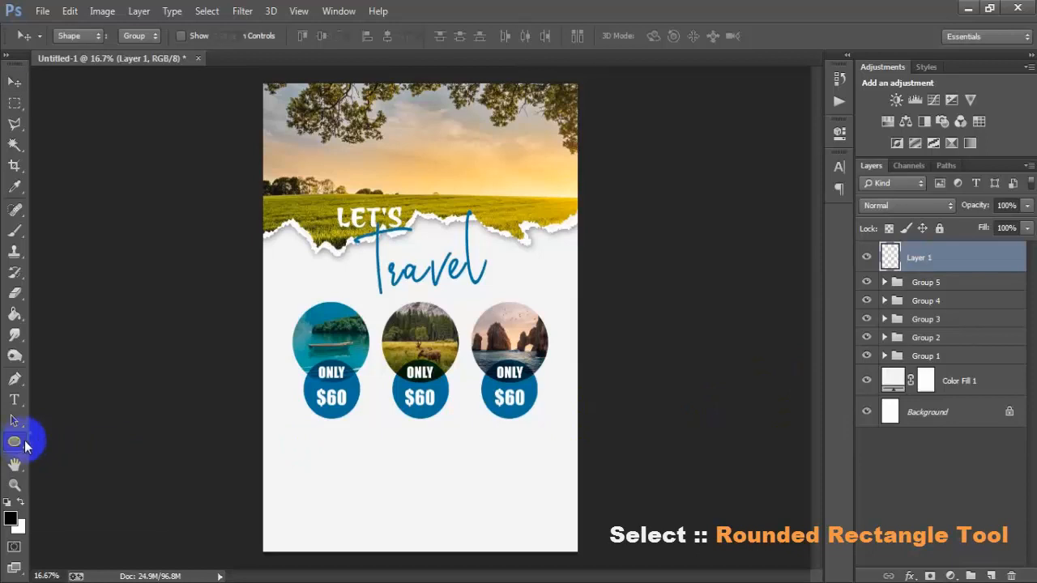
click(77, 451)
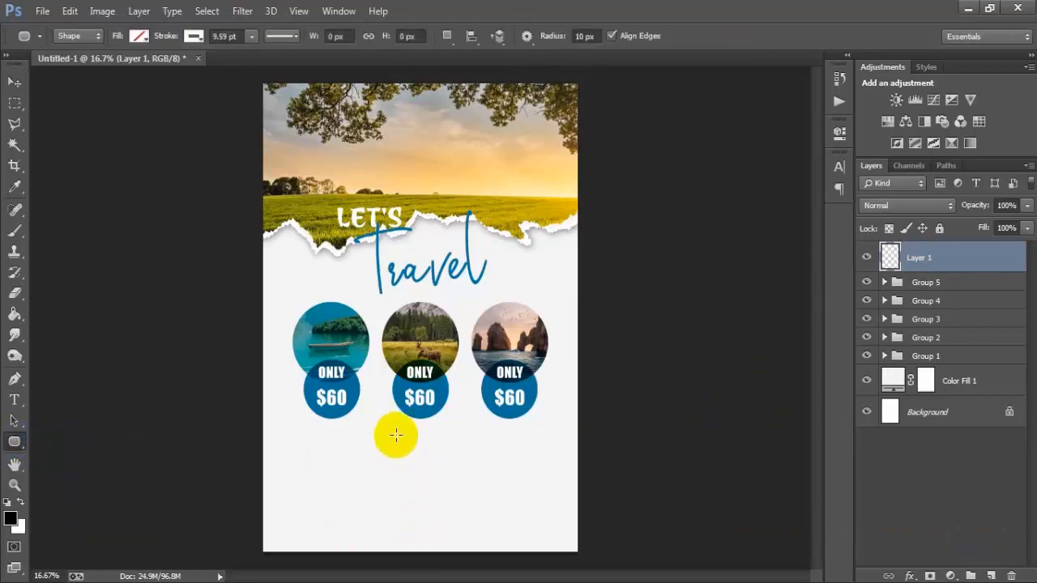
drag(396, 436, 462, 457)
- Fill the rounded rectangle with solid color 0076A3 and remove its stroke
click(626, 221)
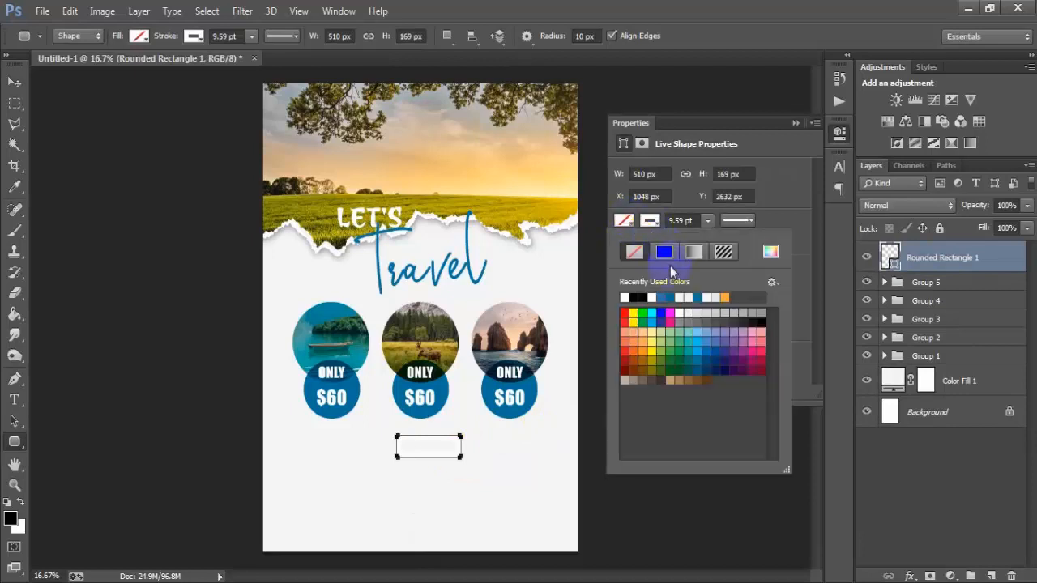
click(770, 253)
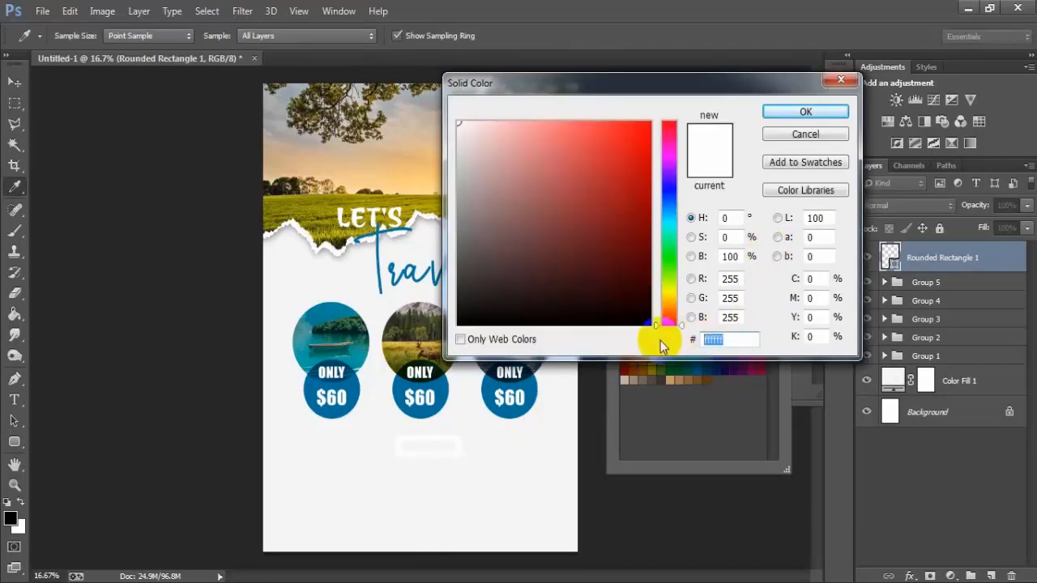
text(007)
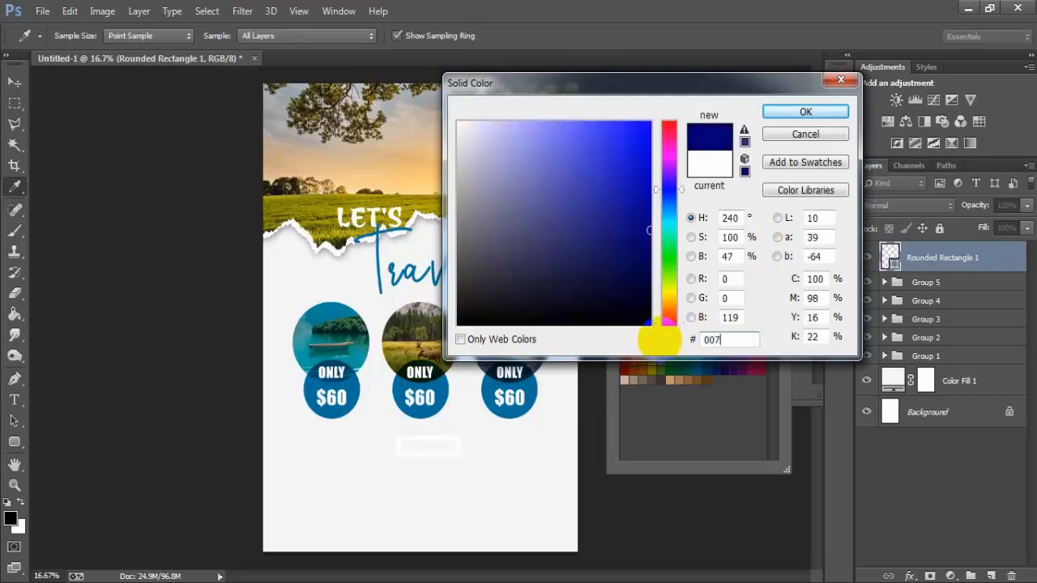
text(6A)
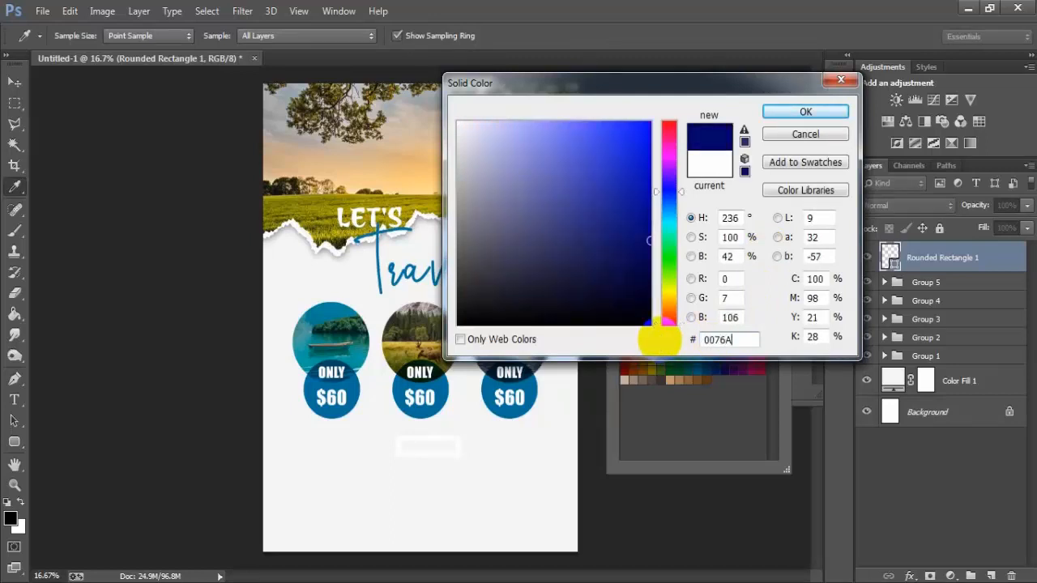
text(3)
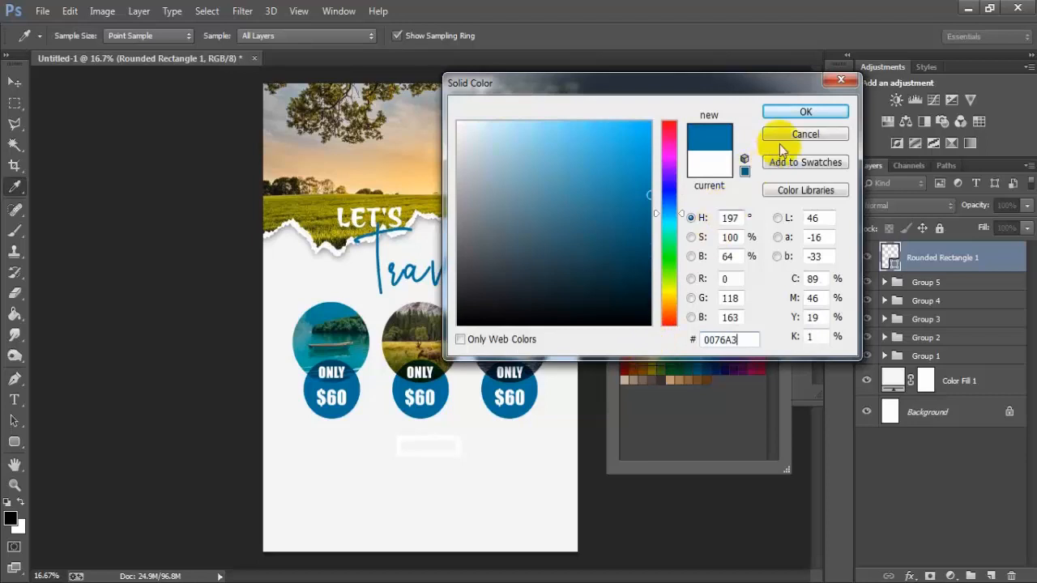
click(800, 113)
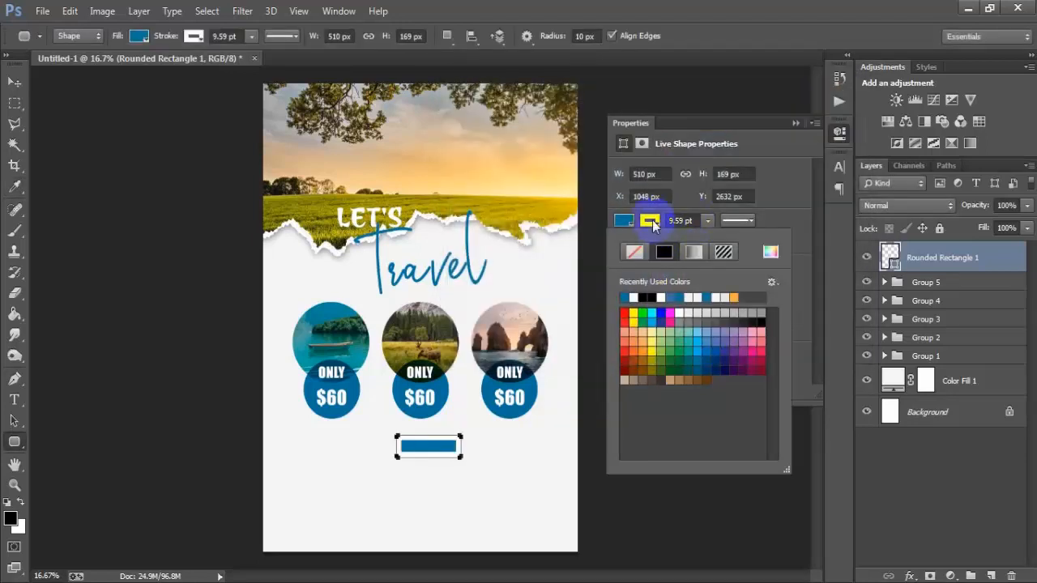
click(650, 220)
click(635, 252)
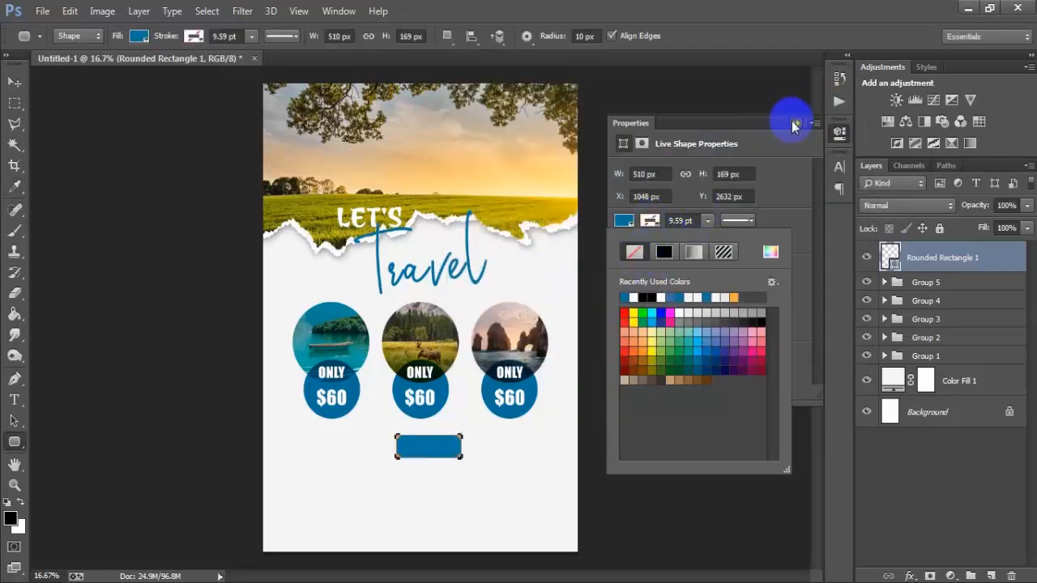
- Increase the corner radius of the blue rectangle until its ends are fully rounded like a pill
click(778, 164)
drag(618, 286, 688, 284)
click(795, 123)
click(14, 82)
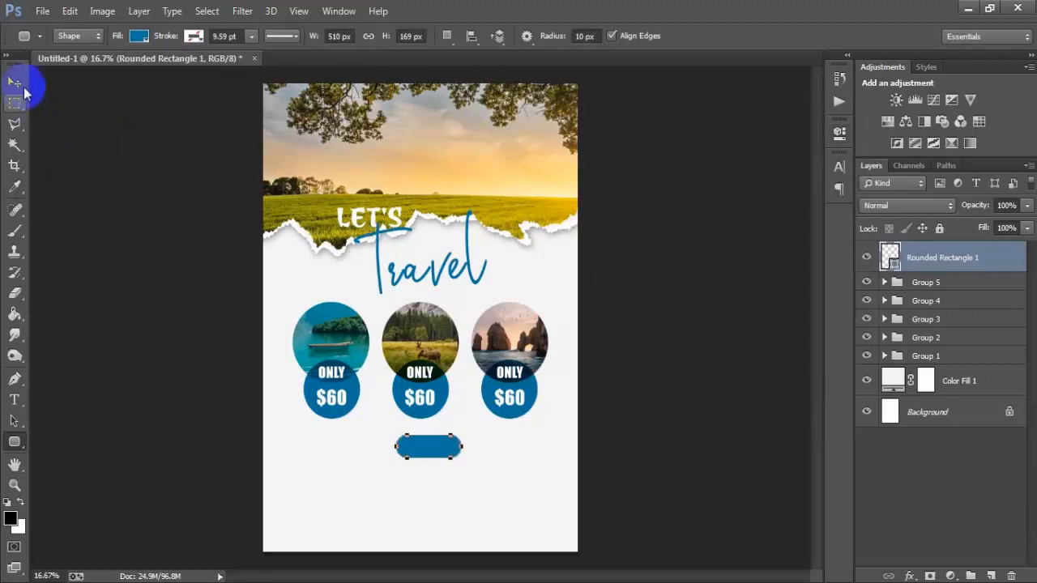
- Center the blue pill shape horizontally on the Background layer
ctrl+click(921, 415)
click(387, 37)
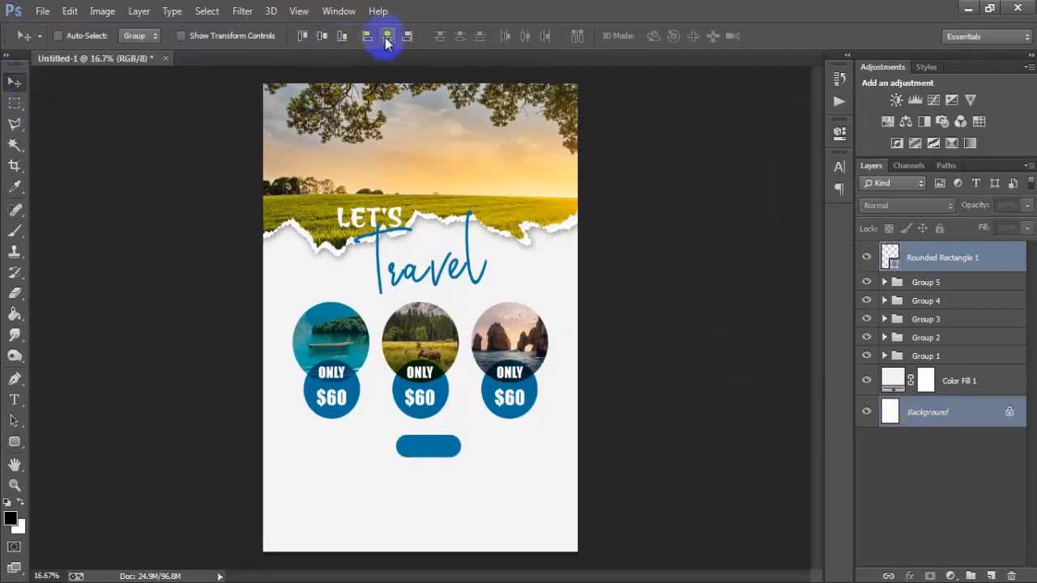
click(907, 256)
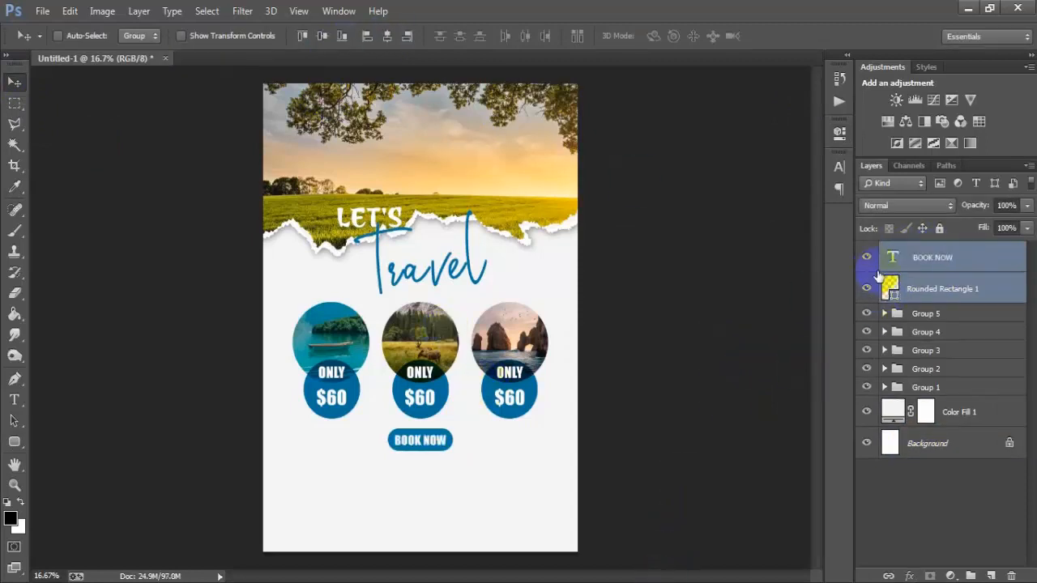
- Hide the BOOK NOW text layer briefly and show it again to compare the button with and without text
click(867, 258)
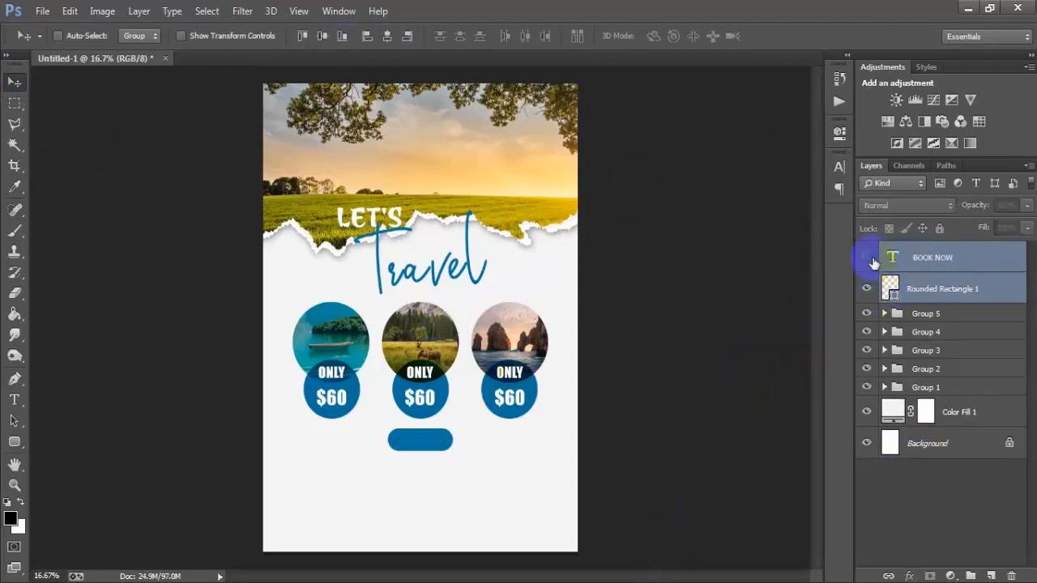
click(867, 257)
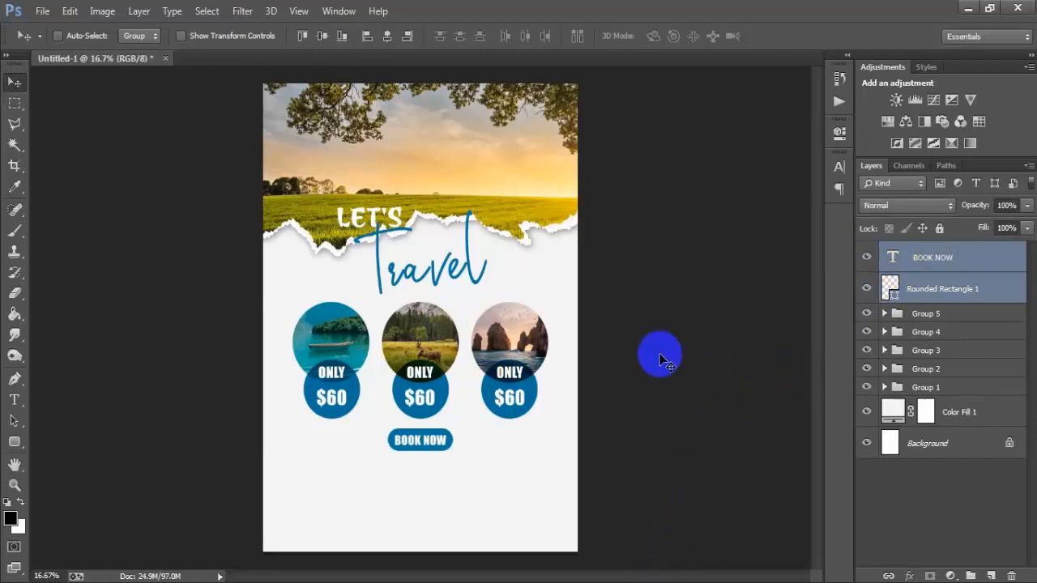
- Place the lorem ipsum paragraph image 00001 (2) into the poster as a linked file
click(42, 11)
click(74, 258)
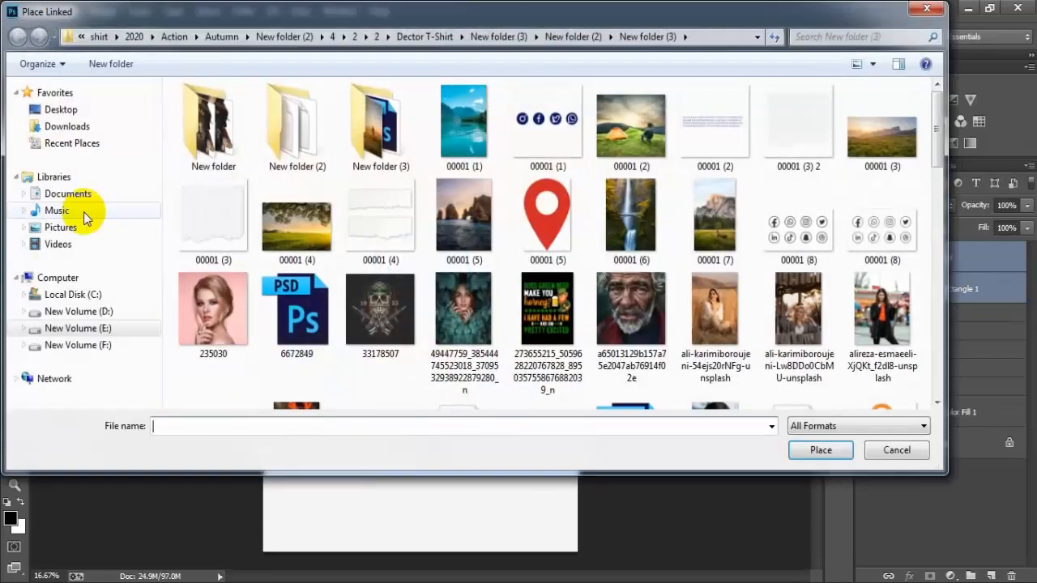
click(713, 125)
click(822, 451)
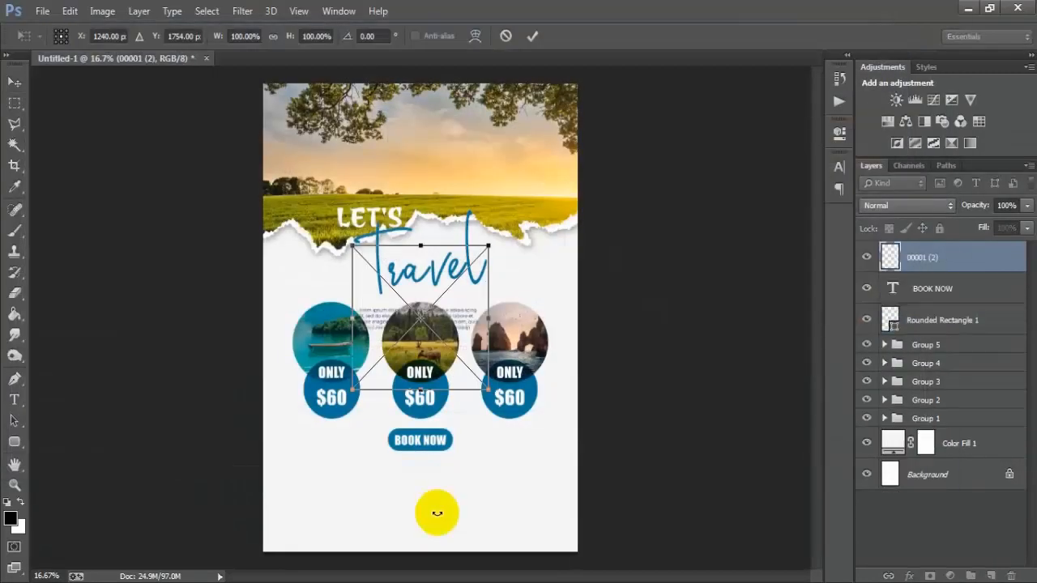
- Move the placed paragraph below the BOOK NOW button and enlarge it proportionally to about 140%
drag(478, 332, 469, 506)
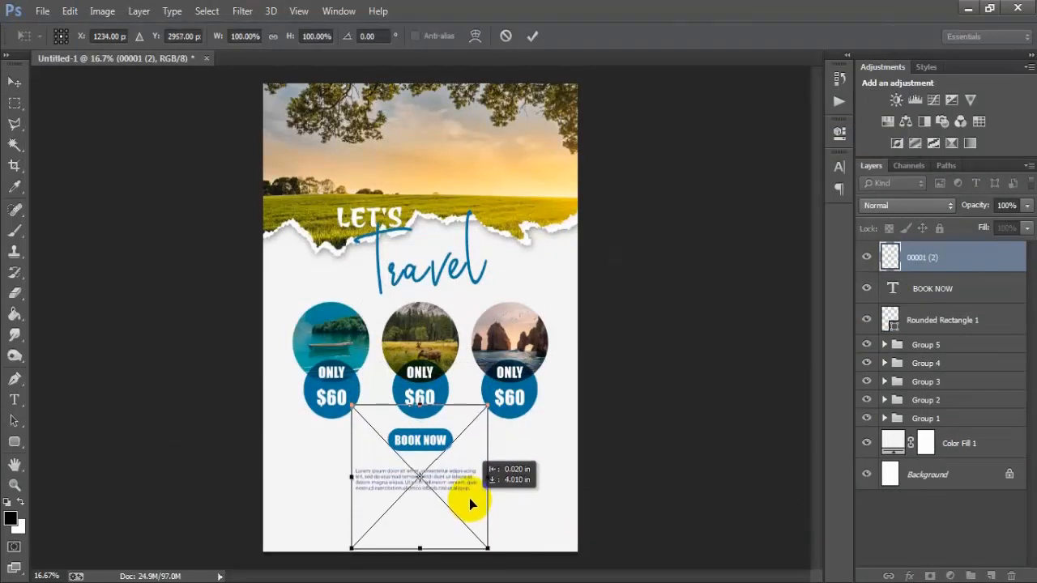
drag(488, 550, 525, 567)
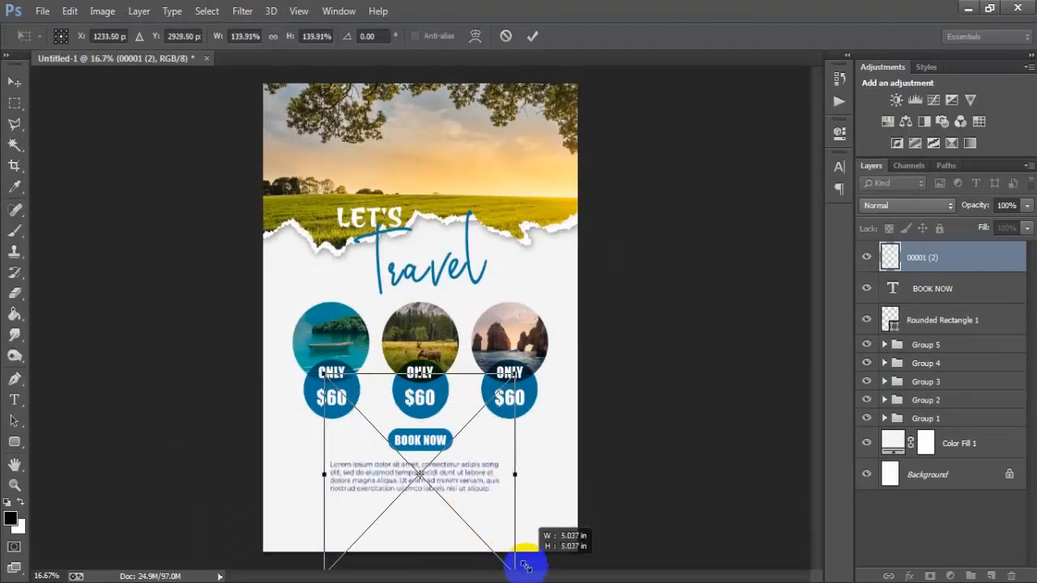
click(532, 36)
- Center the paragraph horizontally on the Background layer and nudge it slightly up toward the BOOK NOW button
ctrl+click(1000, 477)
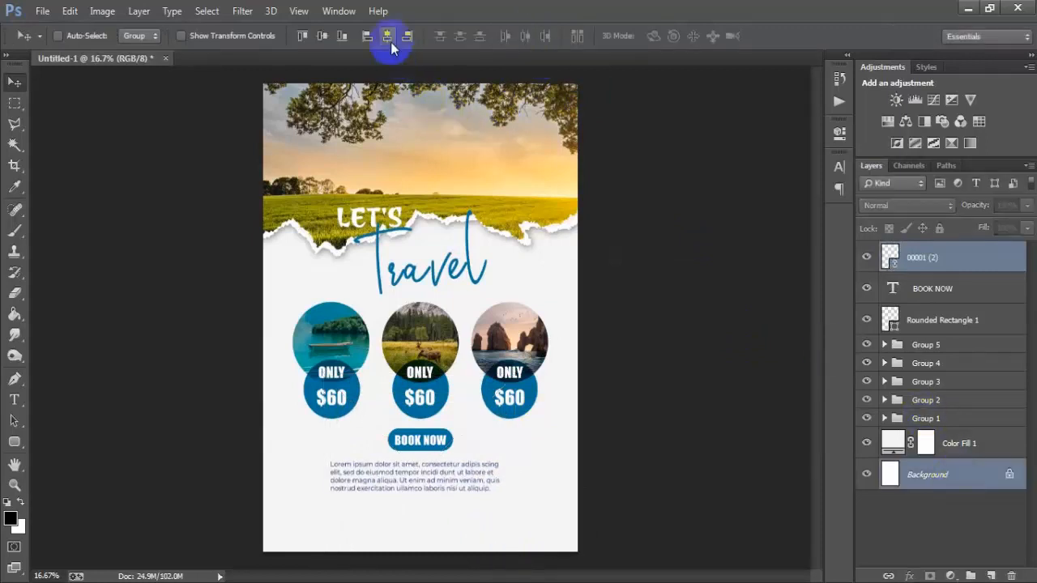
click(389, 35)
click(908, 280)
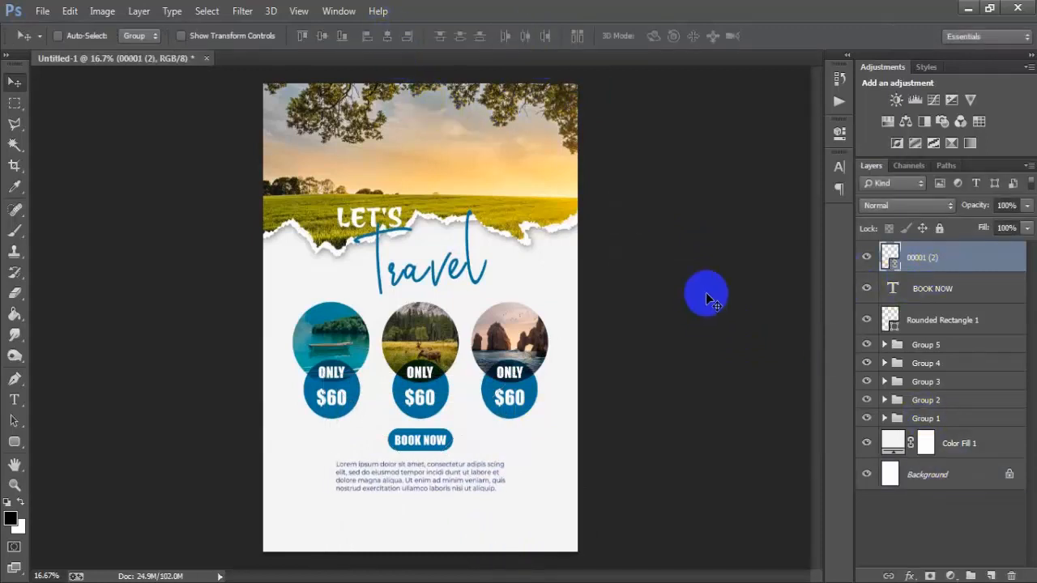
key(Up)
key(Up)
key(Up)
key(Up)
key(Up)
key(Up)
key(Up)
key(Up)
key(Up)
key(Up)
key(Up)
key(Up)
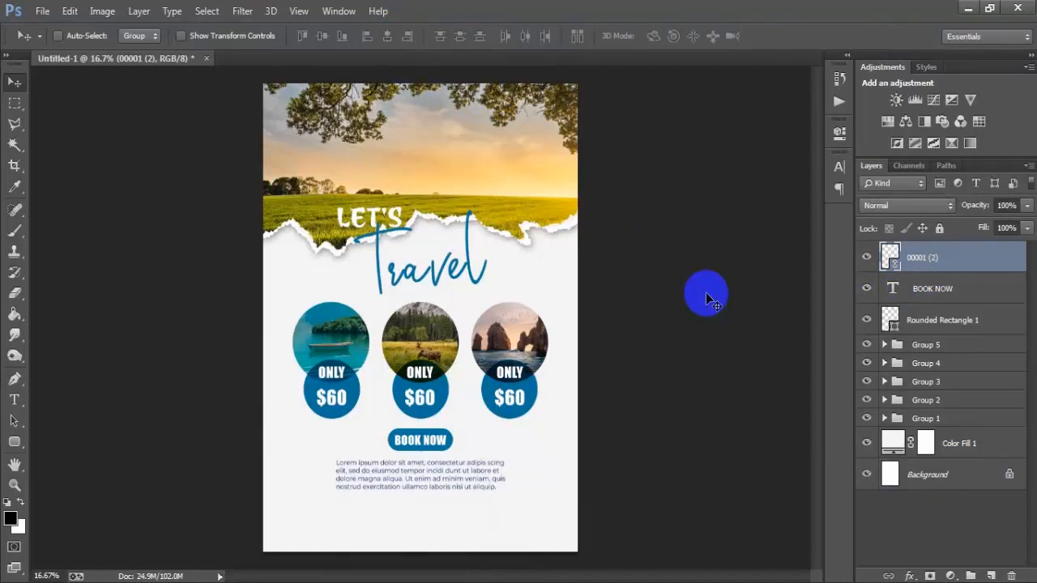
- Nudge the destination circle groups, BOOK NOW button and paragraph slightly up together, toggling Group 3 and Group 4 visibility to check the selection
shift+click(936, 386)
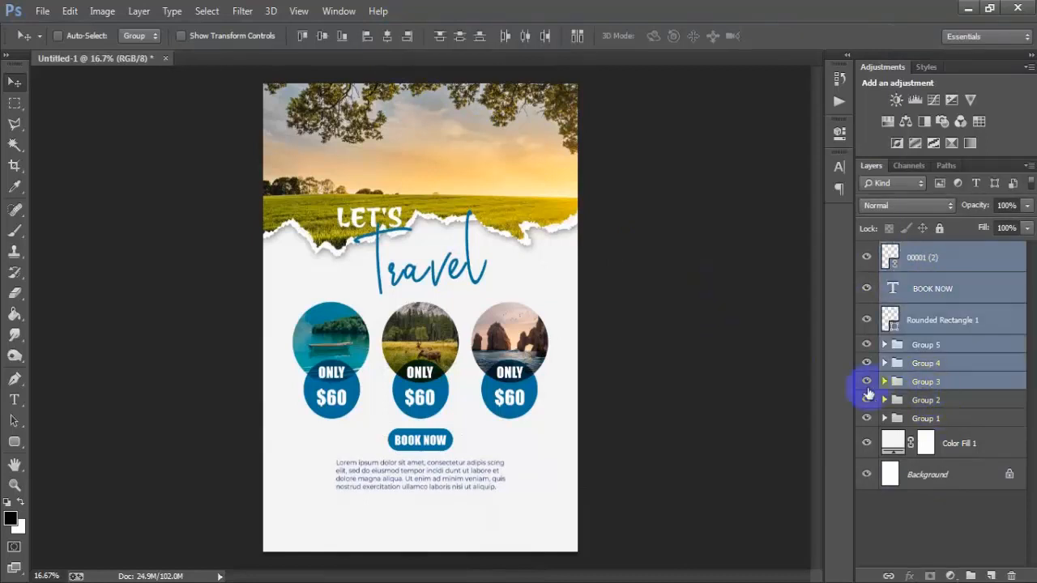
click(868, 384)
click(870, 385)
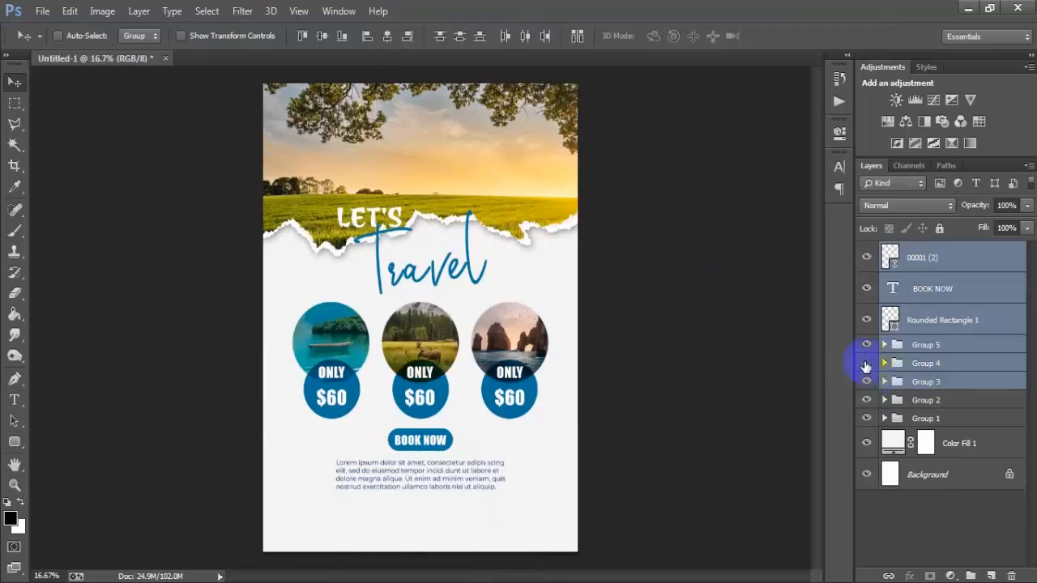
click(866, 364)
click(867, 364)
key(shift+Up)
key(shift+Up)
key(shift+Up)
key(shift+Up)
key(shift+Up)
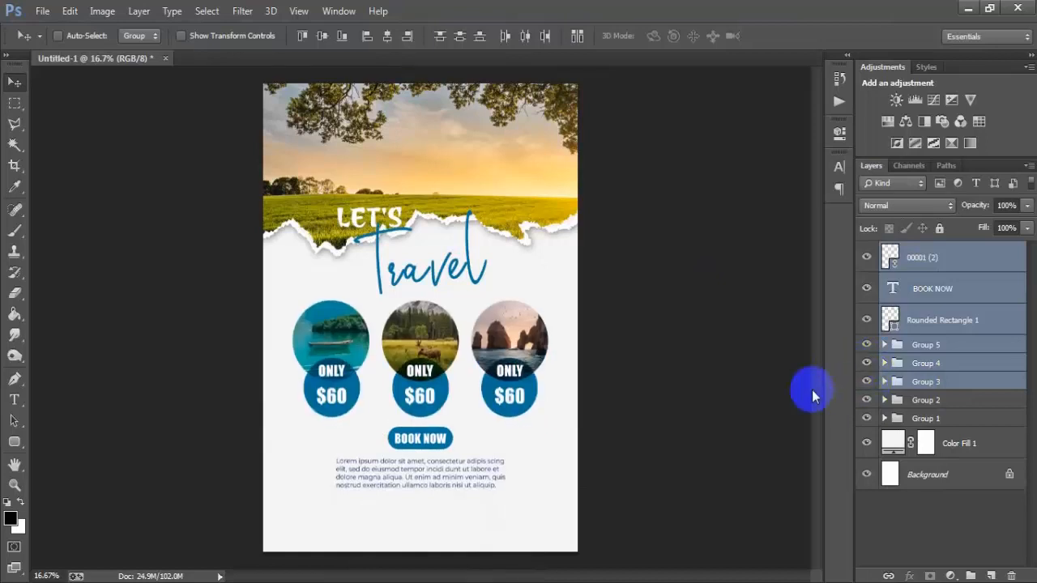
key(shift+Down)
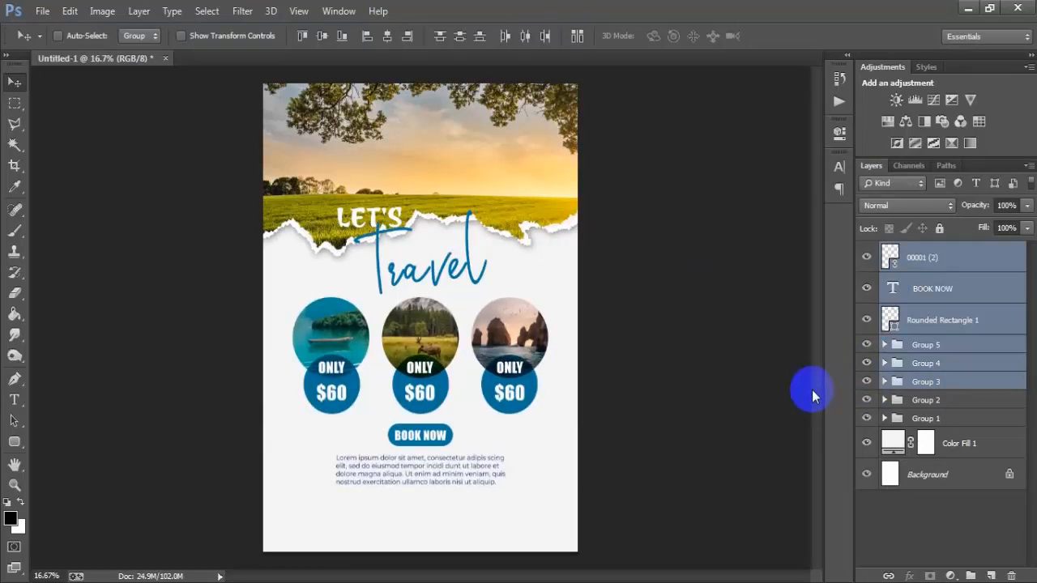
- Nudge Group 1 and Group 2, holding the torn-edge landscape photo and the title, slightly up together
click(926, 400)
shift+click(930, 419)
key(shift+Up)
key(shift+Up)
key(shift+Up)
key(shift+Up)
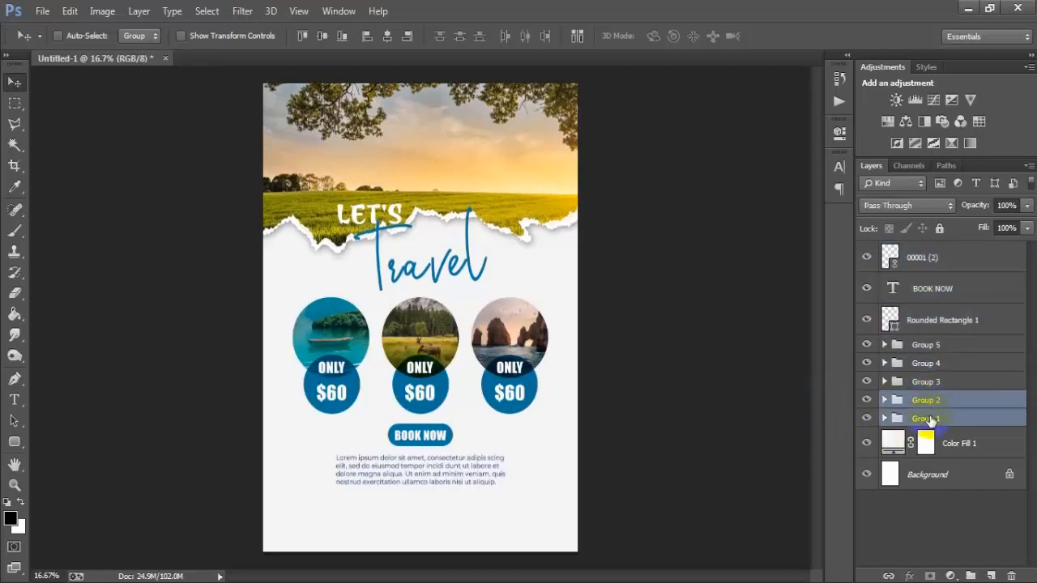
key(shift+Up)
key(shift+Up)
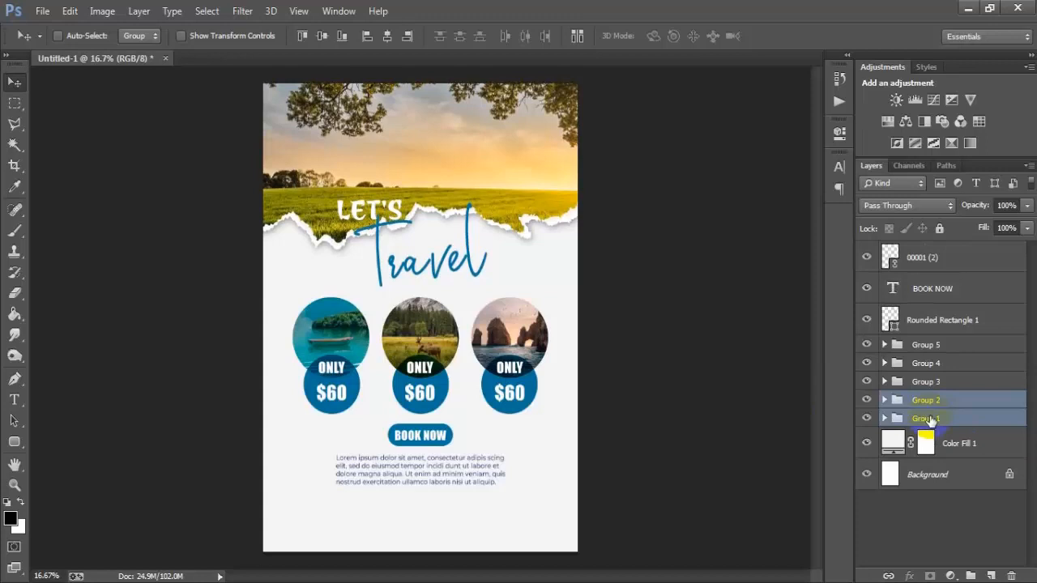
- Nudge all layers from Group 3 through the paragraph up again to bring them closer to the title
click(925, 383)
shift+click(920, 259)
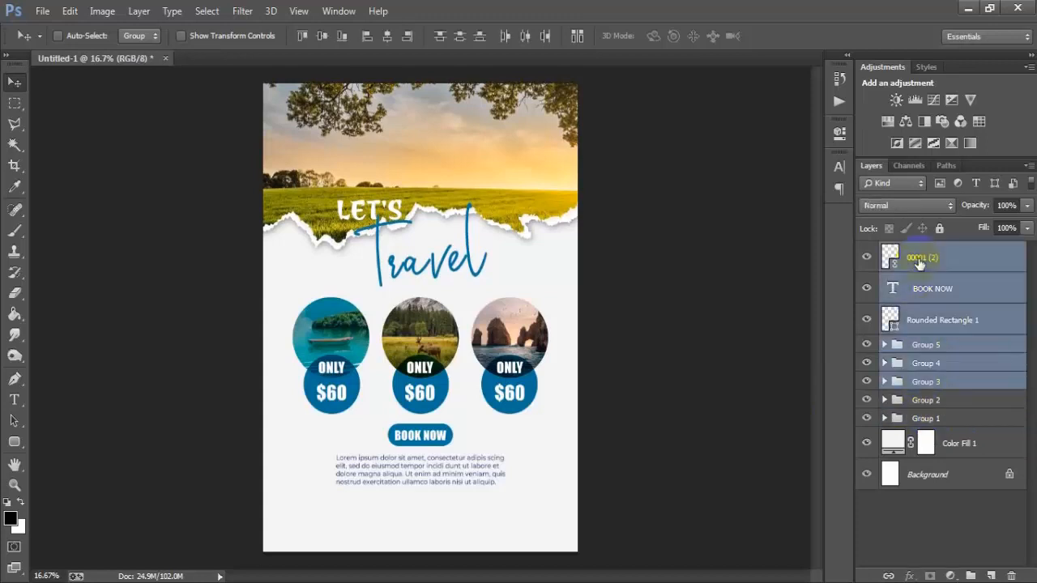
key(shift+Up)
key(shift+Up)
key(shift+Up)
key(shift+Up)
key(shift+Up)
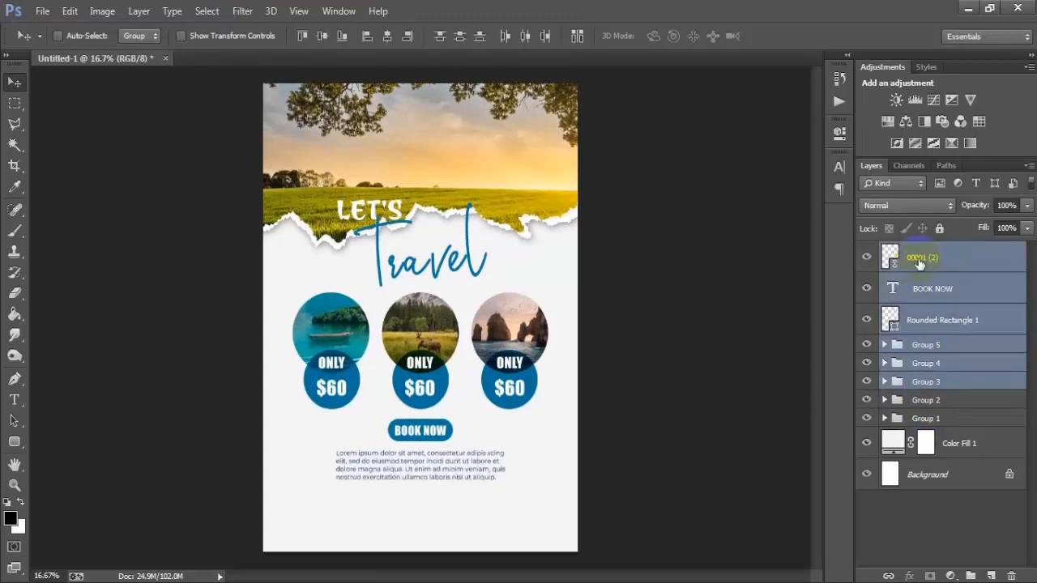
key(shift+Down)
- Group the paragraph, the BOOK NOW text and its rounded rectangle together, and check the group's visibility
click(920, 259)
shift+click(936, 318)
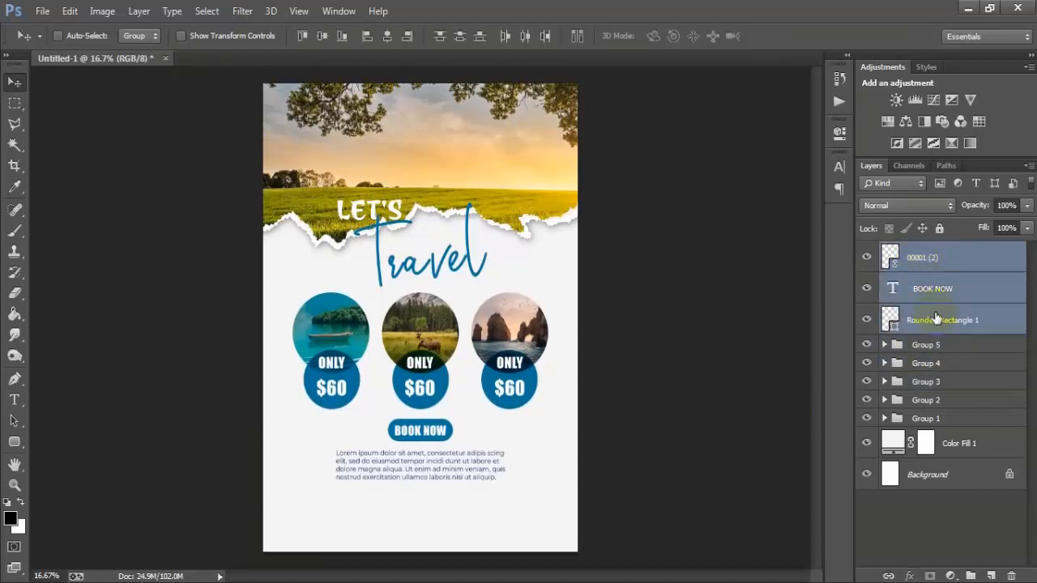
key(ctrl+g)
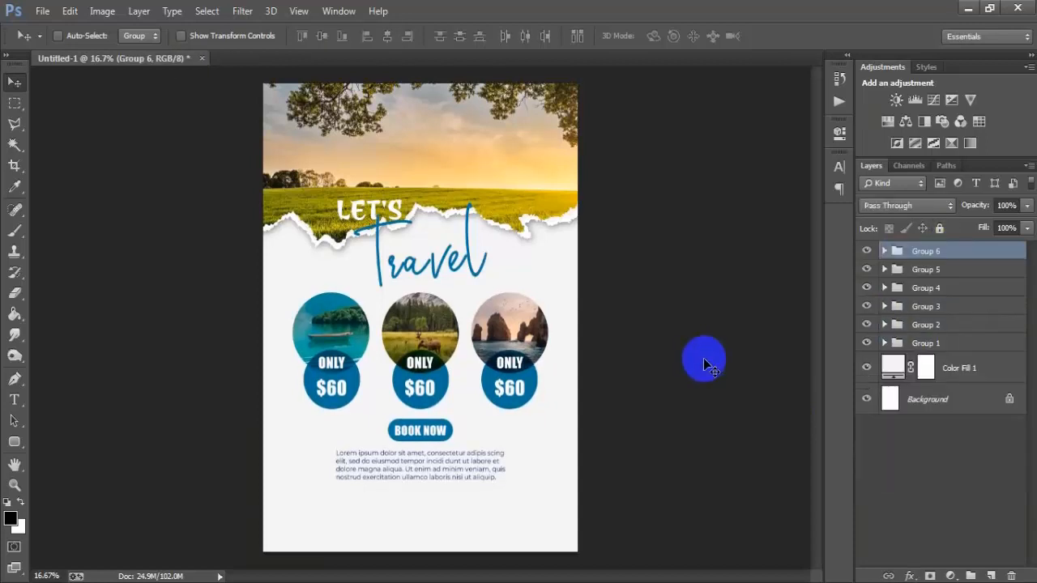
click(873, 250)
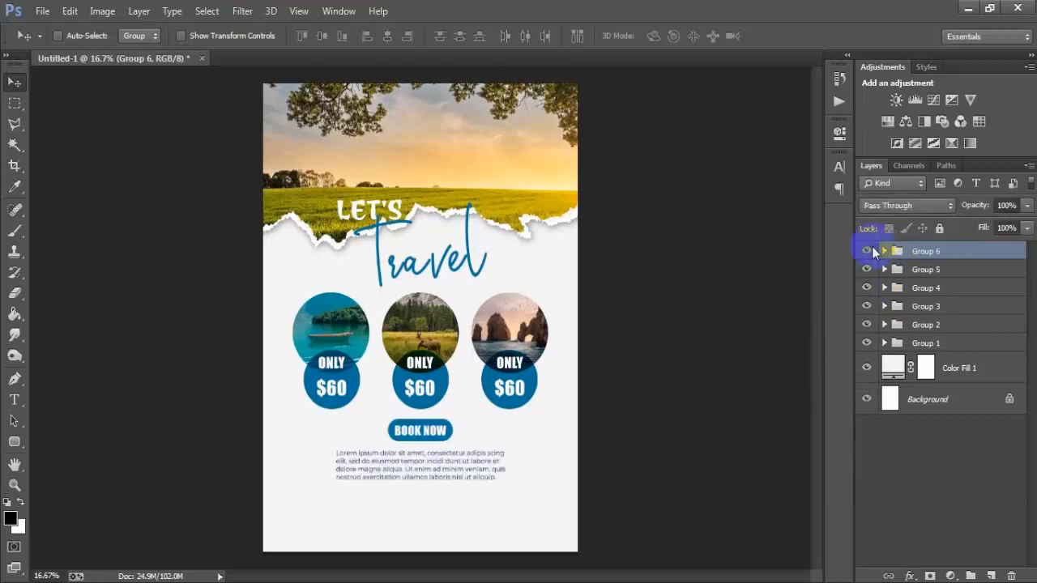
- Open the torn paper image 00001 (4).png as a separate document
click(42, 12)
click(46, 41)
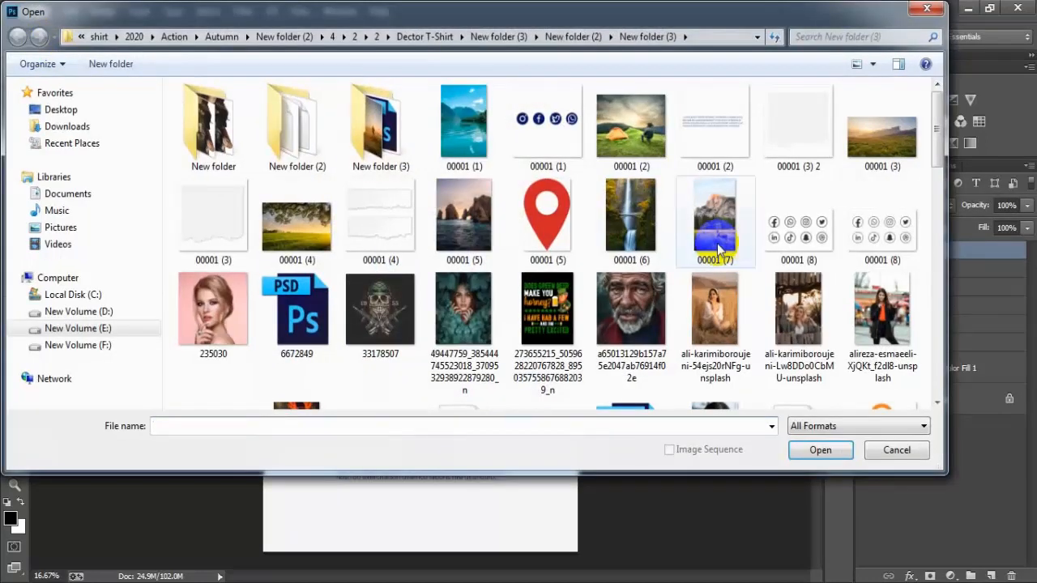
click(380, 218)
click(812, 449)
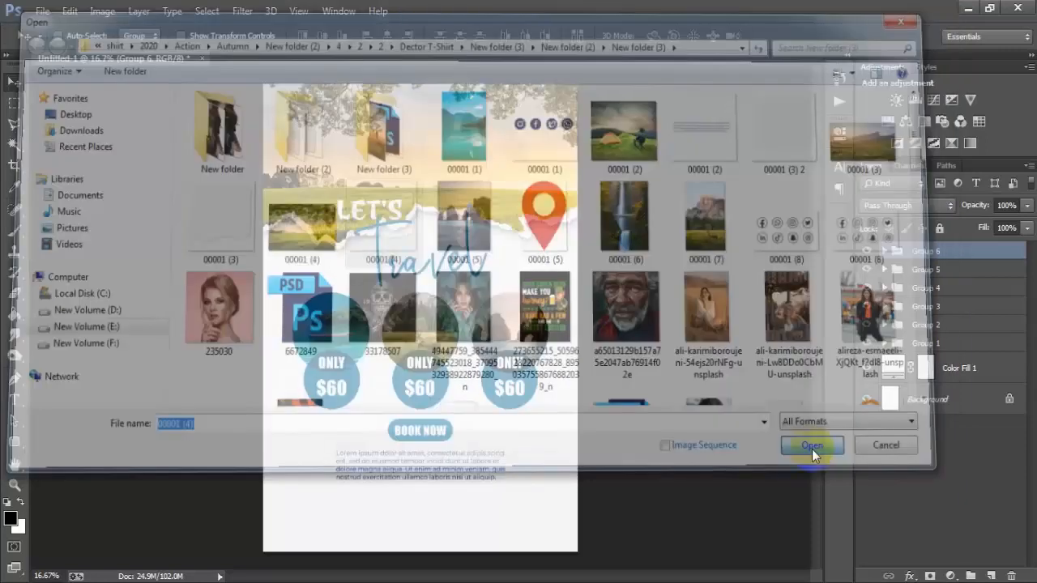
- Select the lower torn paper strip, bring it into the bottom of the poster, and close the source image
click(16, 104)
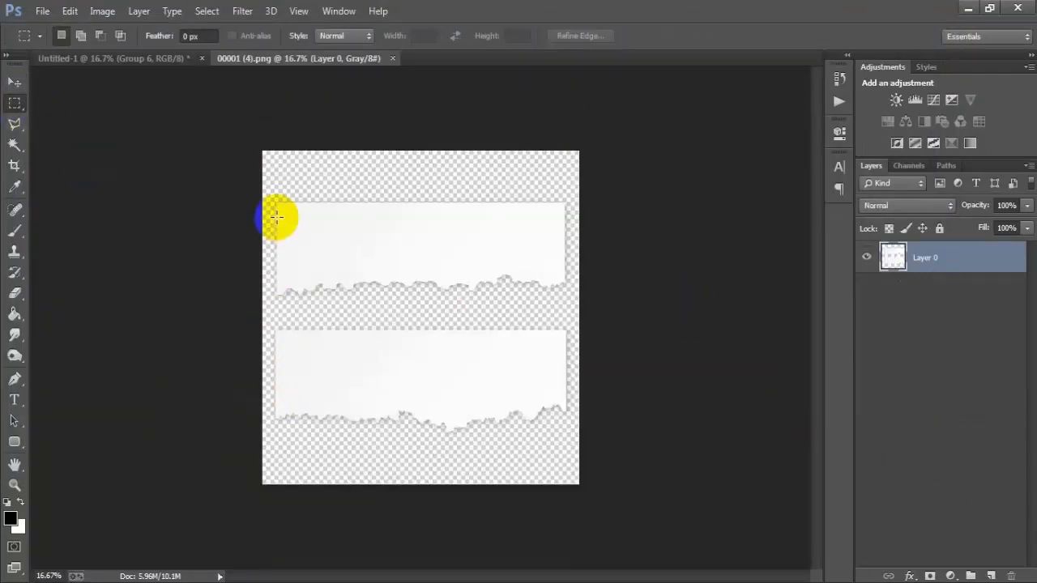
drag(270, 328, 573, 456)
click(14, 82)
drag(320, 316, 390, 494)
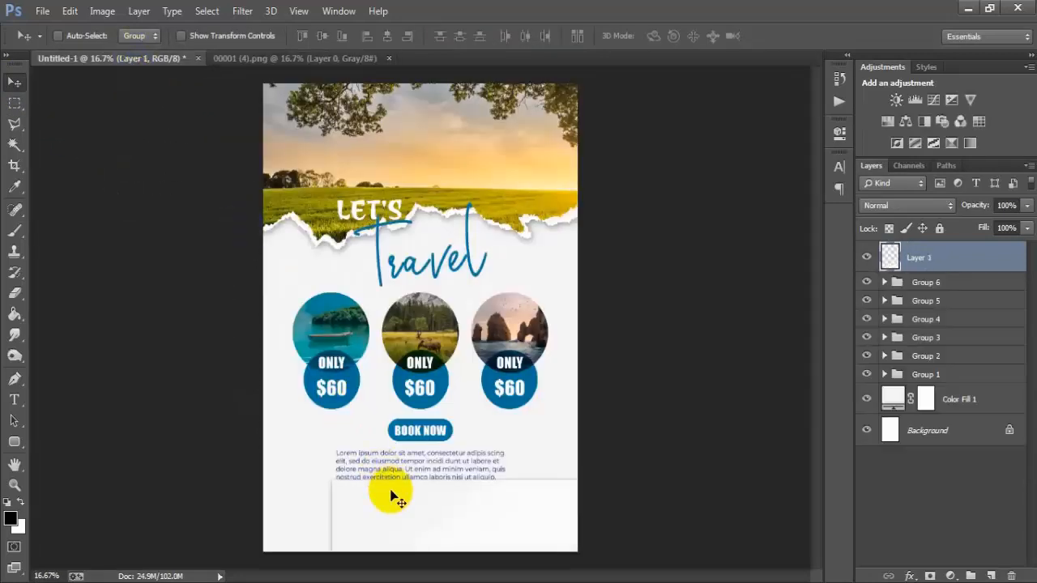
click(389, 59)
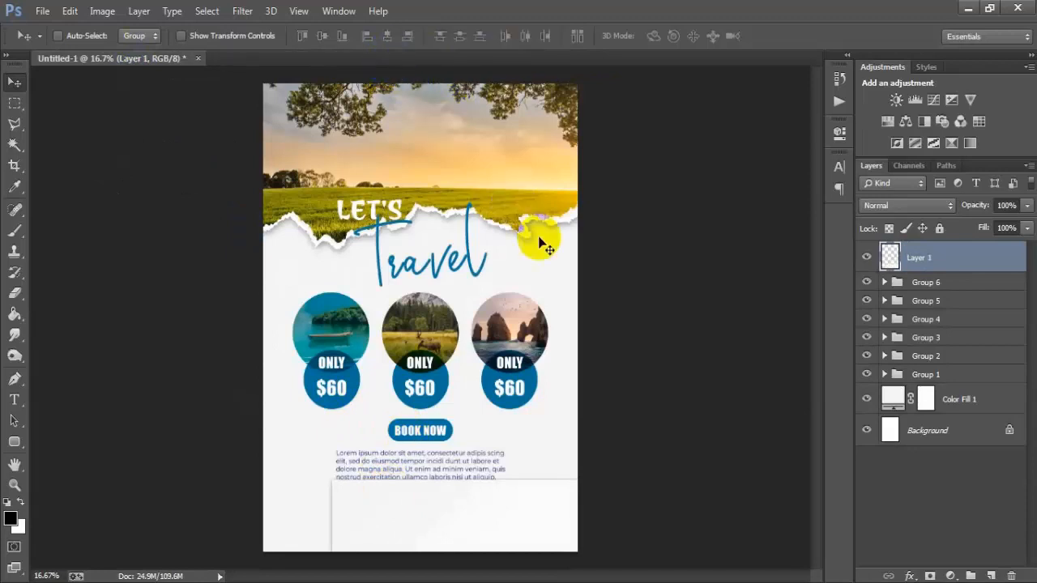
- Flip the torn paper strip horizontally and vertically so its torn edge faces up
key(ctrl+t)
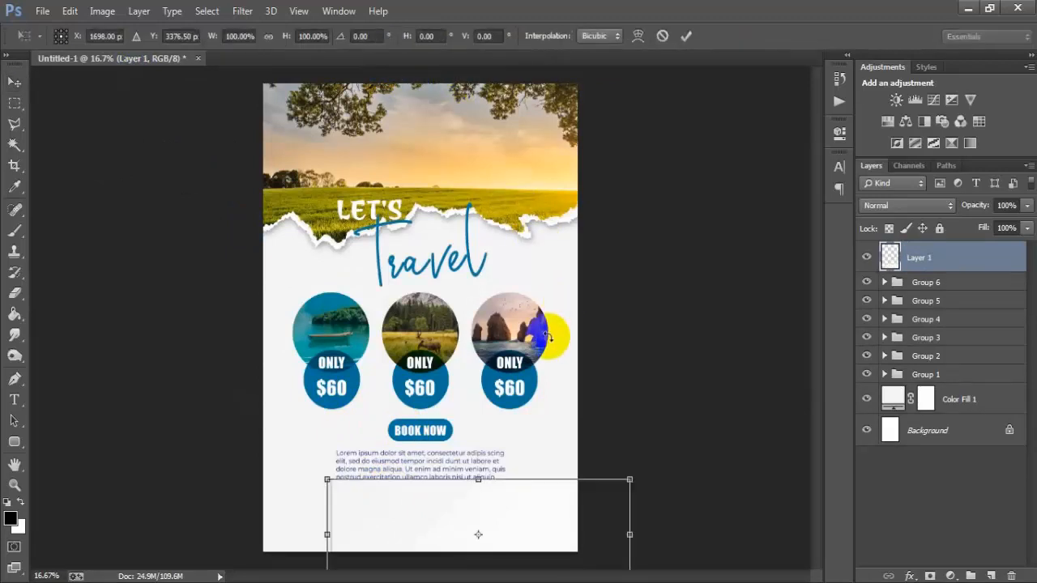
right_click(527, 506)
click(580, 482)
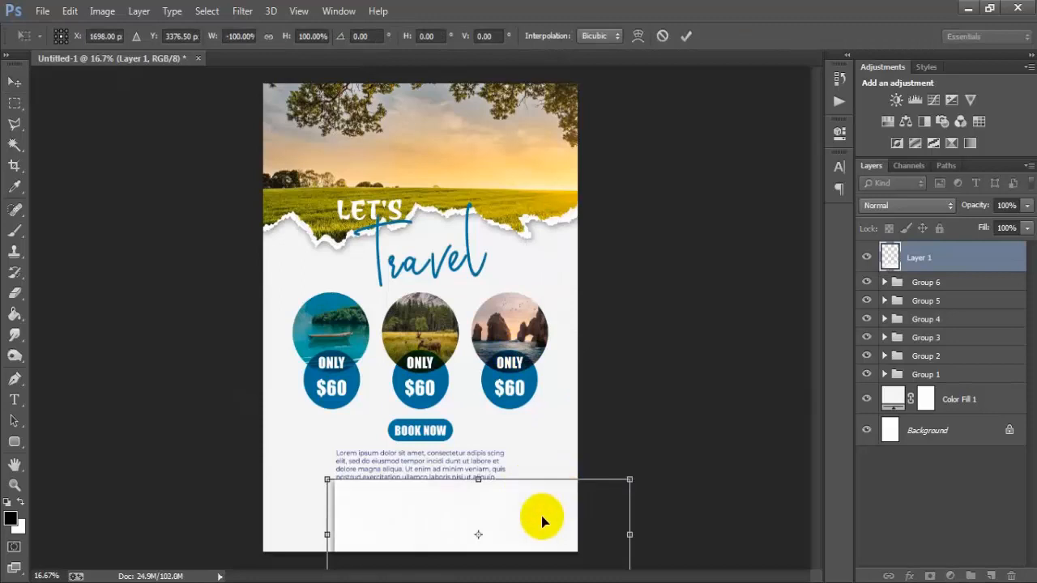
right_click(542, 517)
click(589, 504)
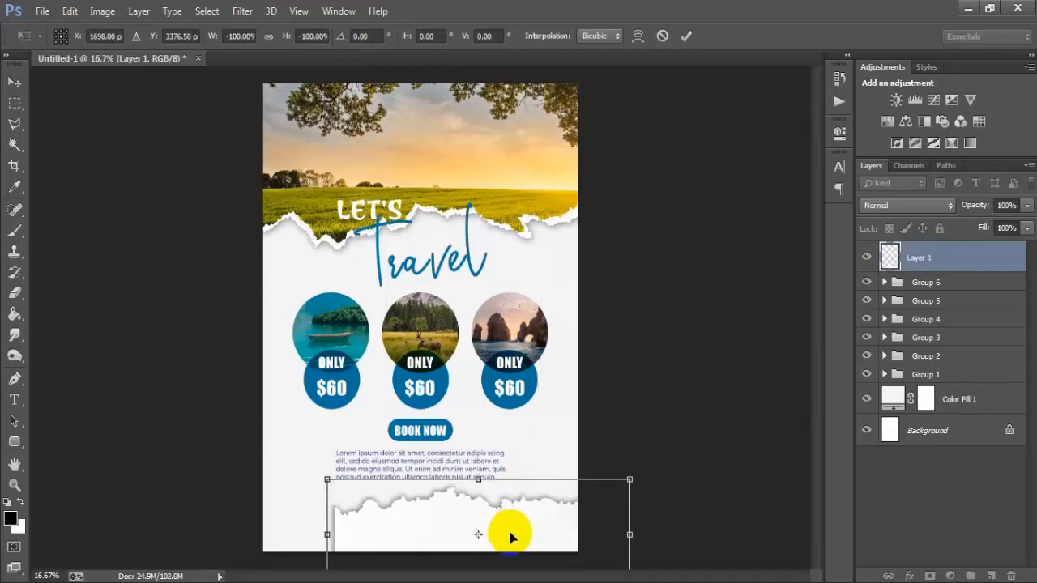
- Position the torn paper strip along the poster's bottom edge and enlarge it proportionally to cover the full width
drag(498, 533, 479, 519)
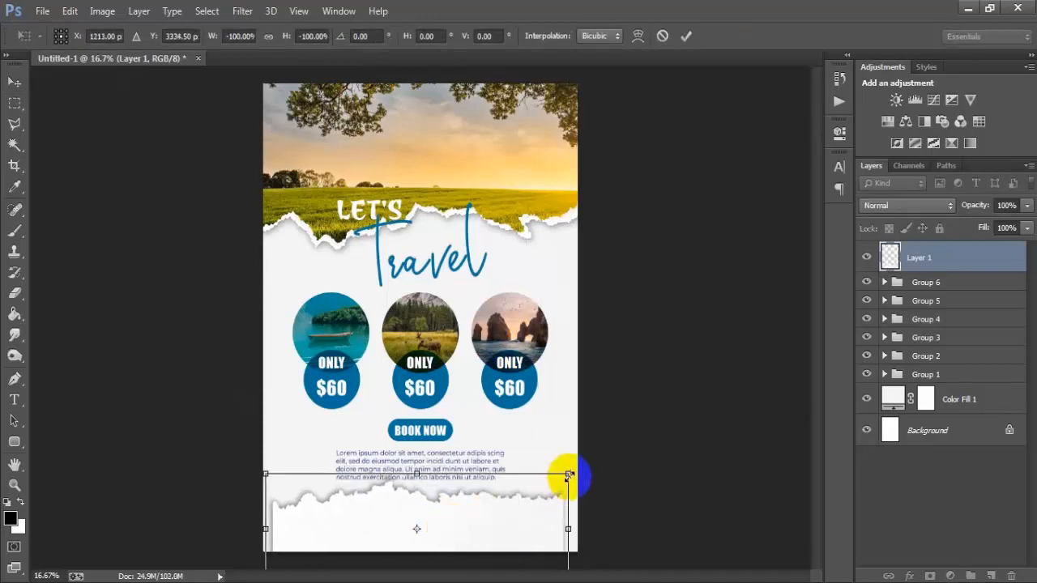
drag(568, 467, 590, 472)
drag(546, 526, 546, 539)
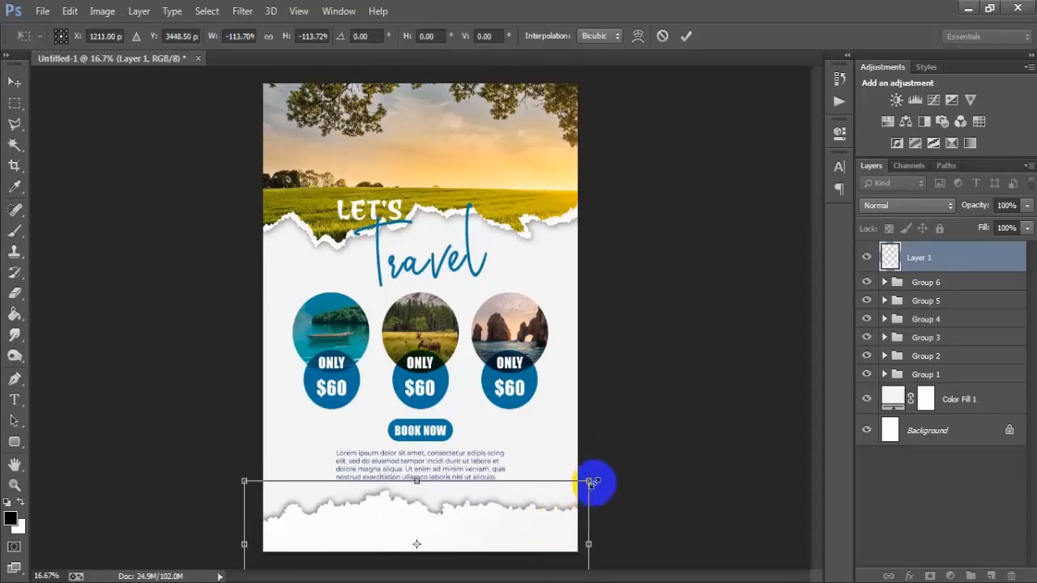
drag(591, 483, 598, 479)
click(686, 36)
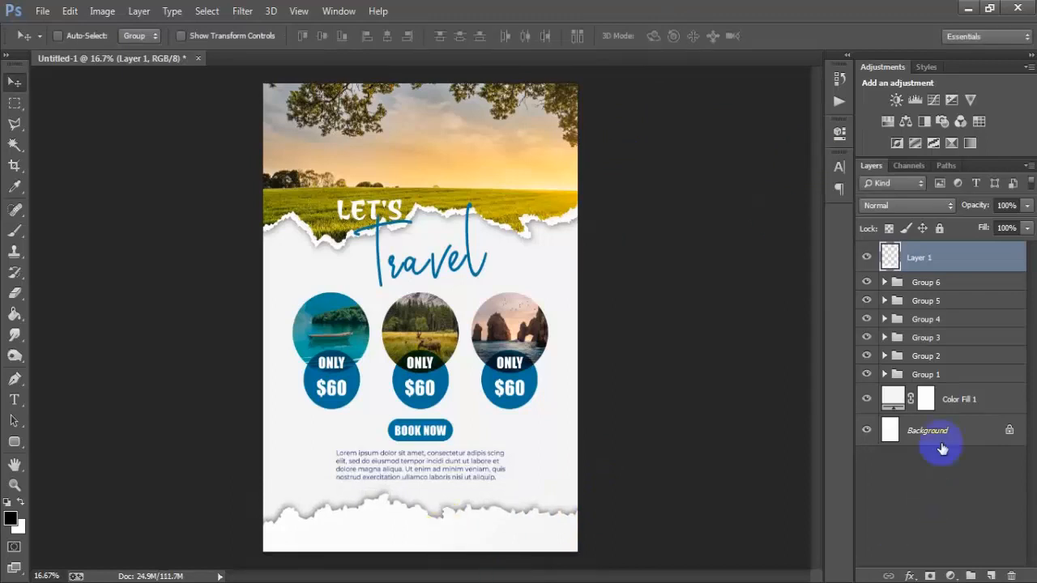
- Center the torn paper strip horizontally on the Background layer and reselect only the strip's layer
click(948, 432)
click(391, 37)
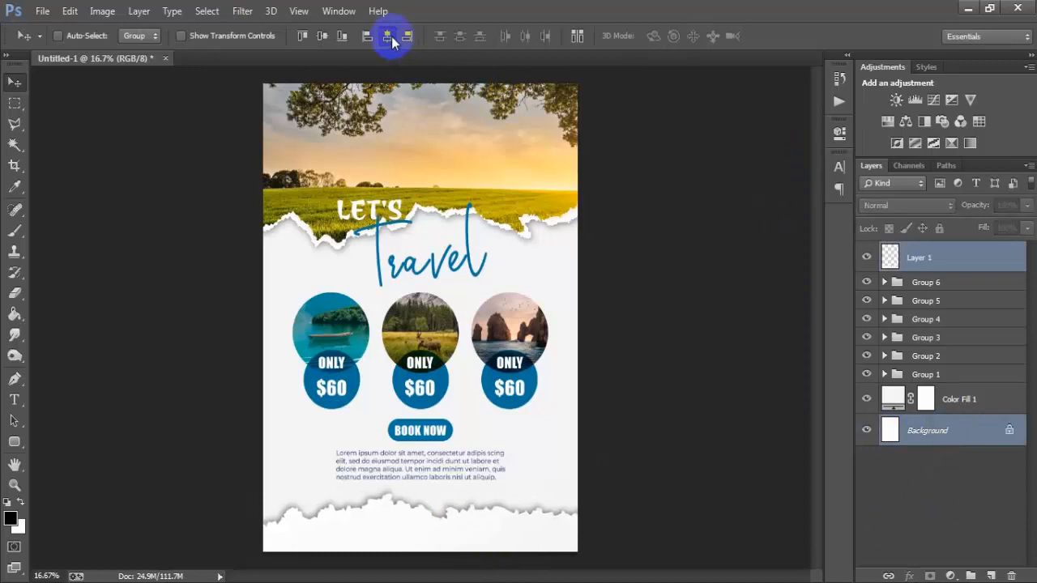
click(978, 260)
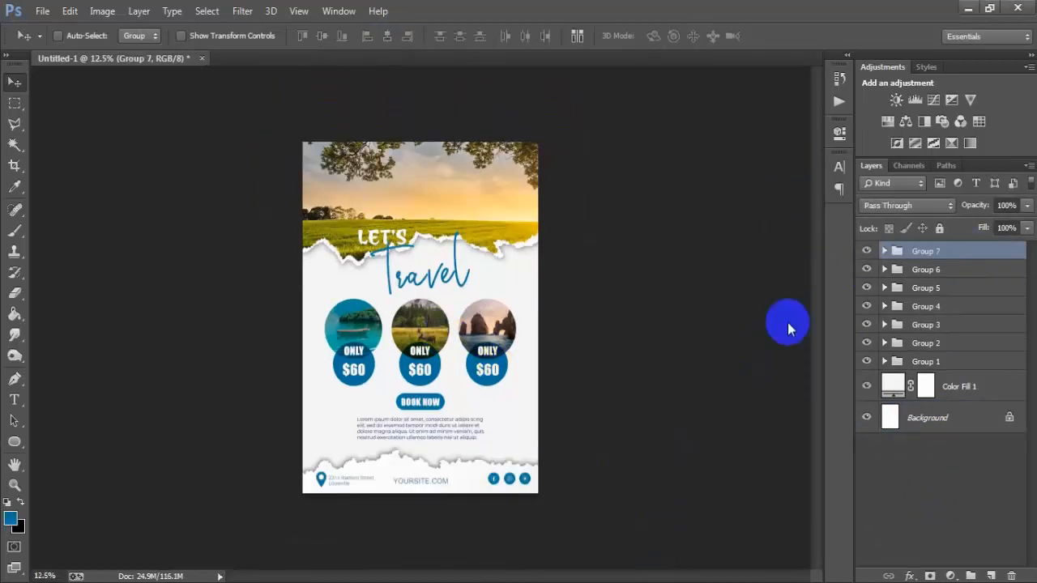
- Expand Group 7 and toggle its layers' visibility to review the footer's address, social icons and website text
click(885, 252)
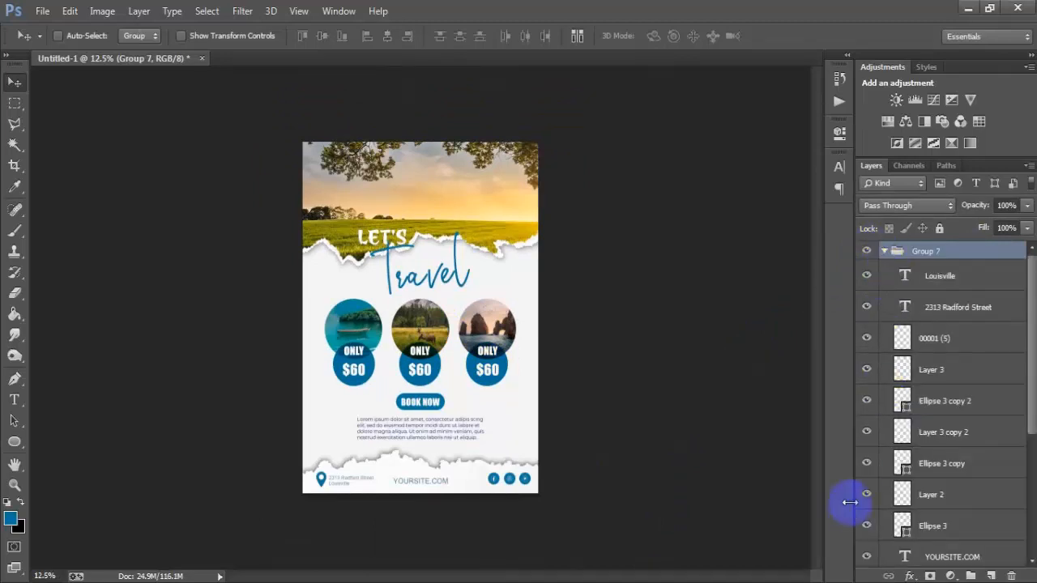
click(868, 401)
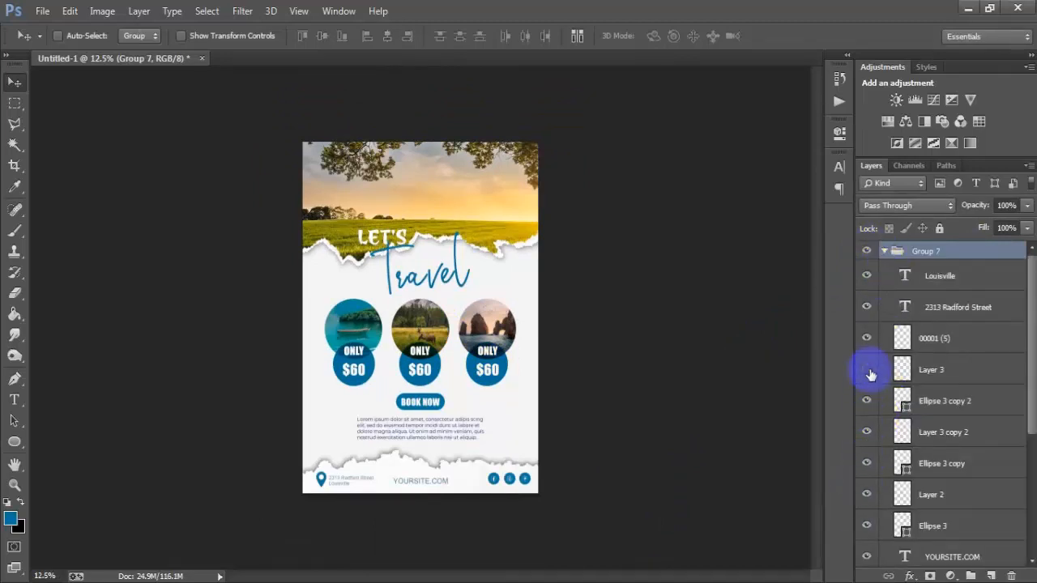
click(868, 307)
scroll(883, 405, down, 2)
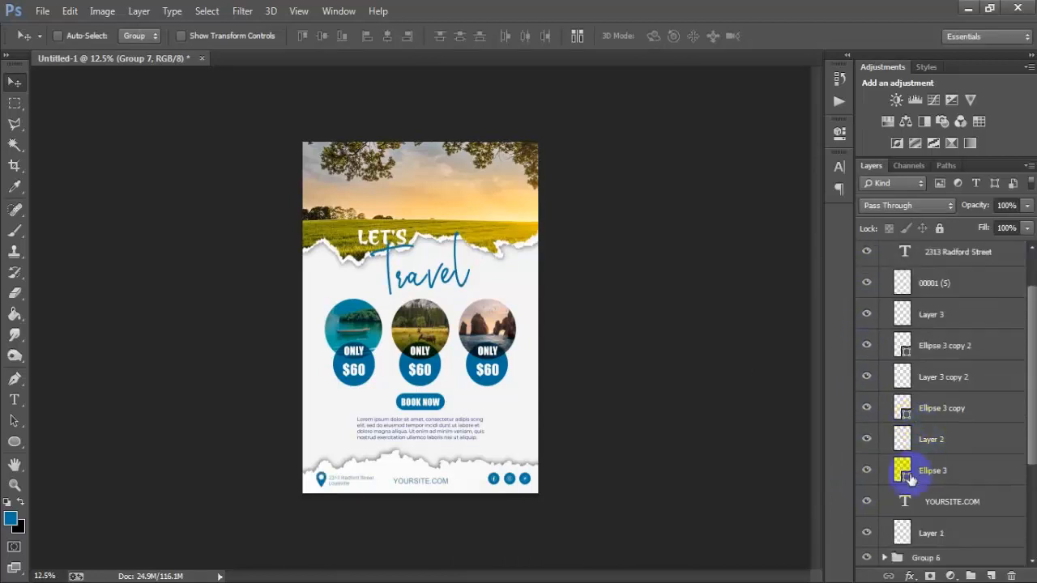
click(866, 503)
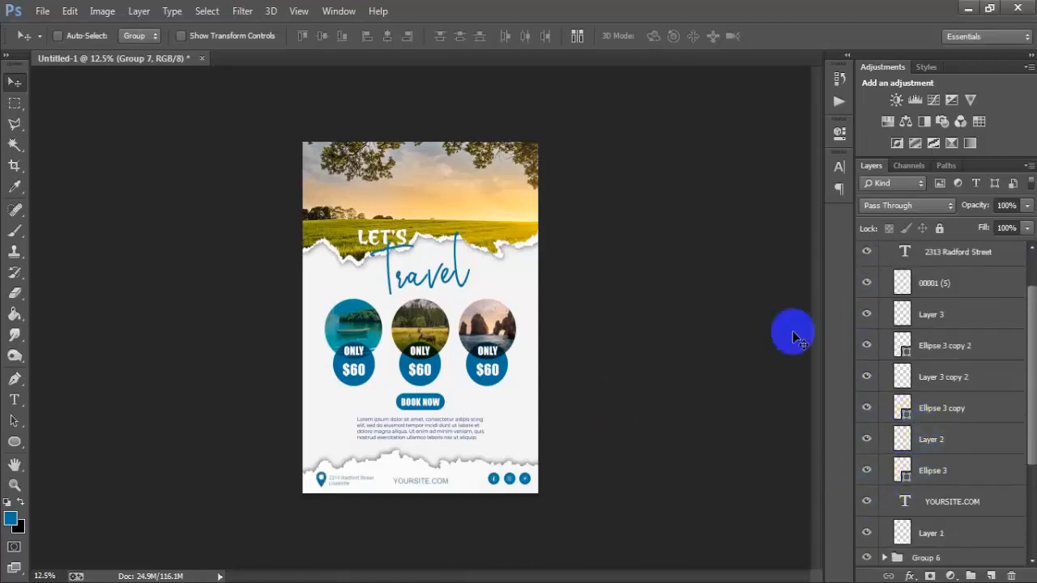
- Collapse Group 7 and examine the whole poster up close, from the landscape photo and title to the torn-paper contact footer
scroll(928, 308, up, 2)
click(885, 251)
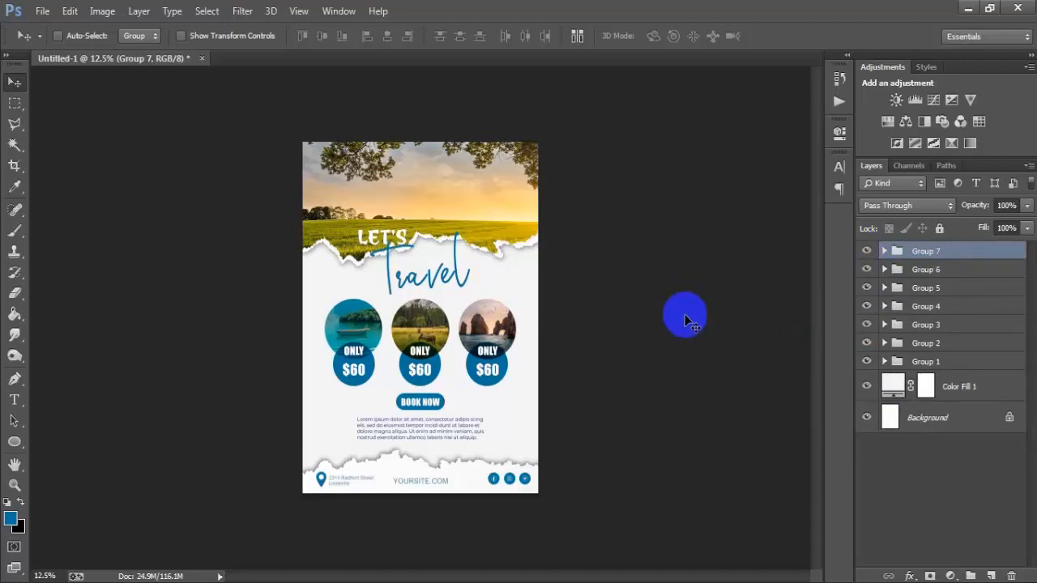
key(ctrl+plus)
key(ctrl+plus)
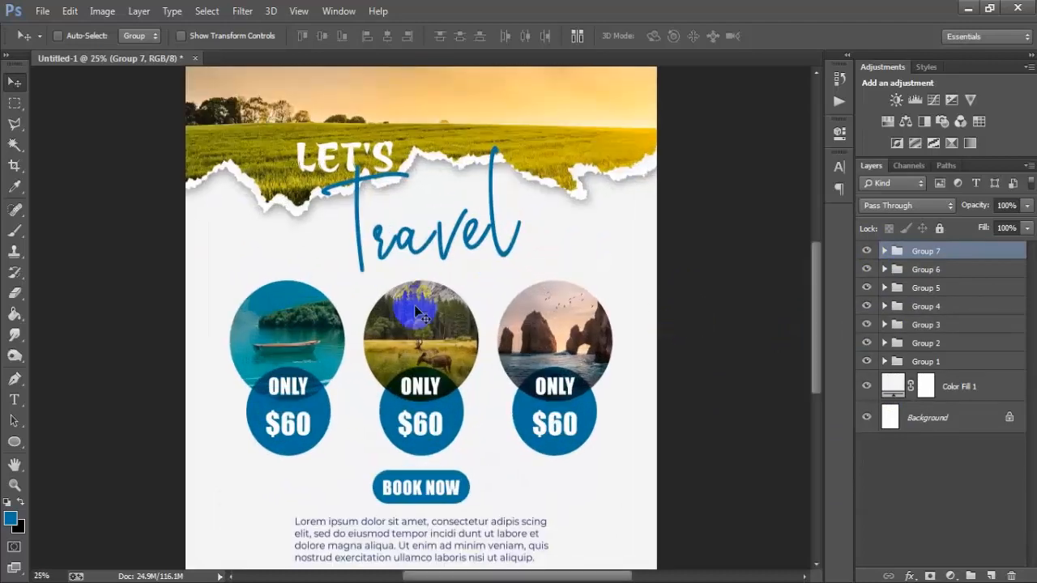
scroll(395, 350, up, 2)
scroll(391, 351, up, 1)
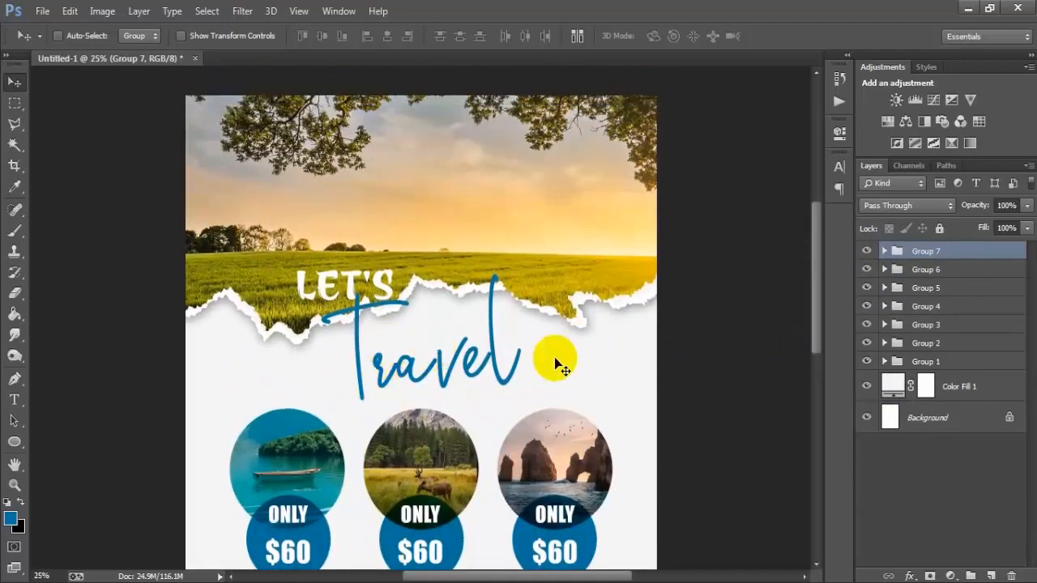
scroll(559, 366, down, 6)
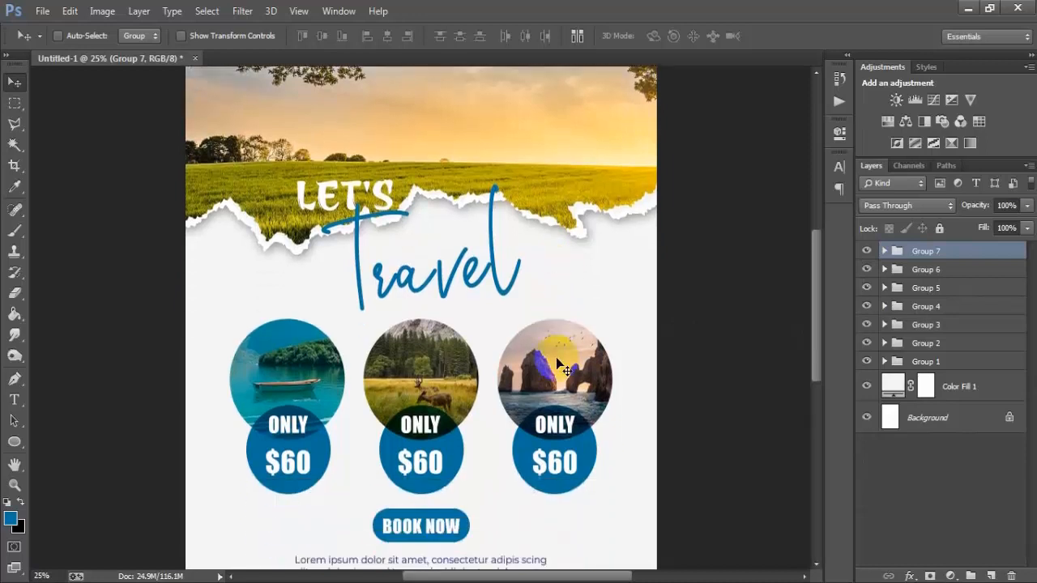
scroll(572, 371, down, 3)
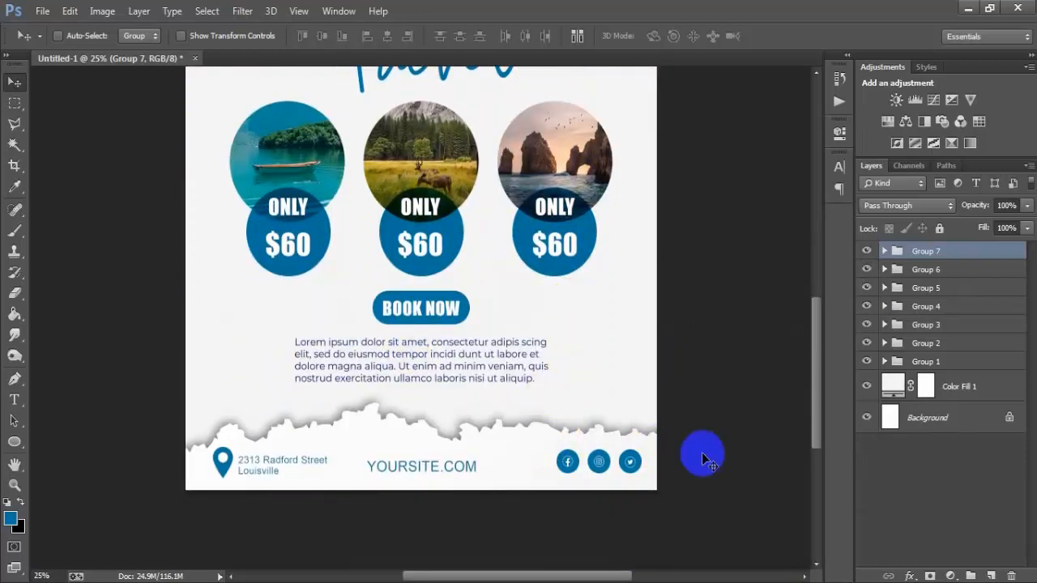
scroll(672, 442, up, 4)
scroll(670, 442, up, 1)
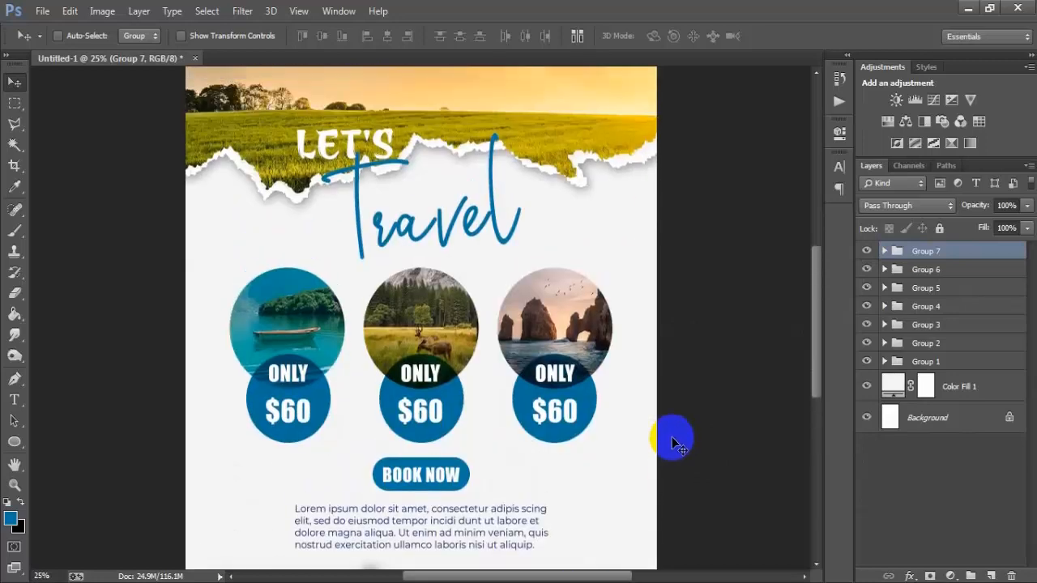
scroll(671, 442, down, 1)
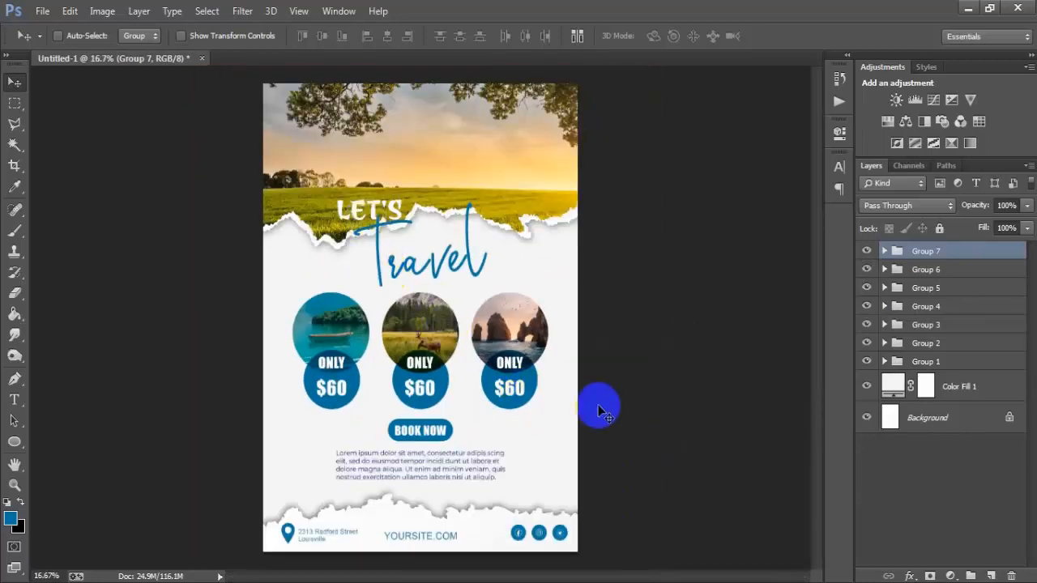